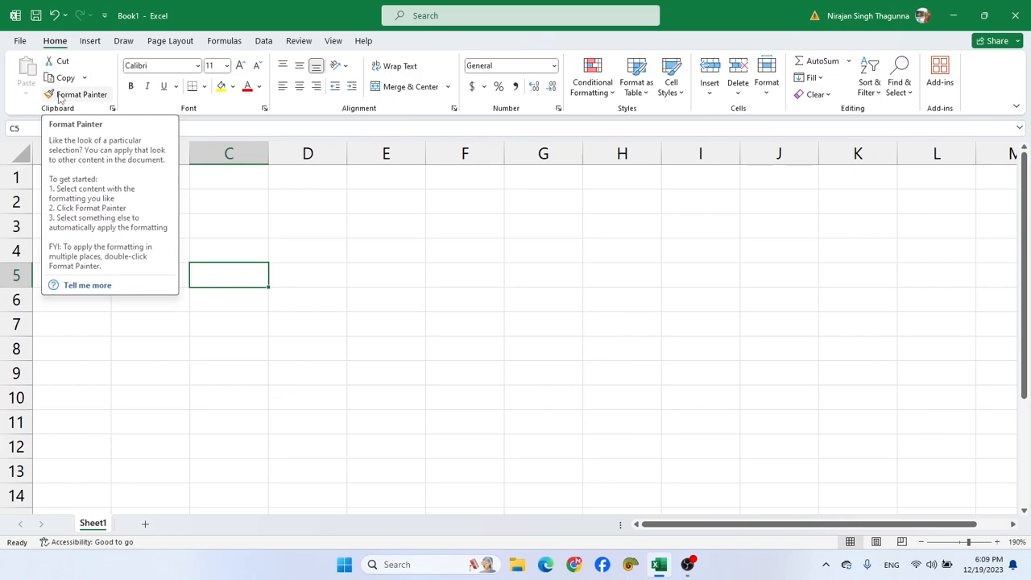
- Enter the column headers Name in A1 and Address in B1
click(242, 171)
click(76, 174)
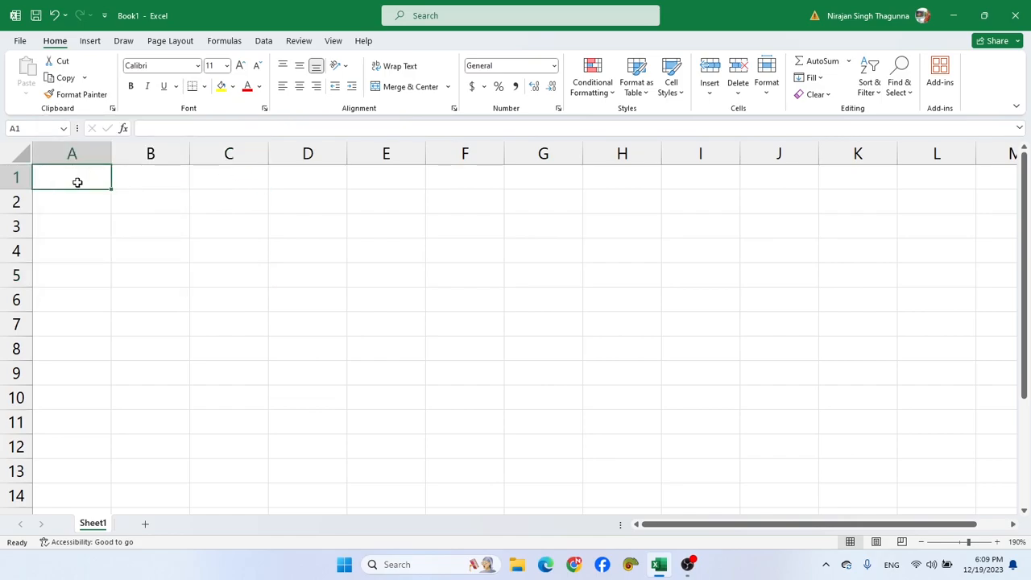
text(Name)
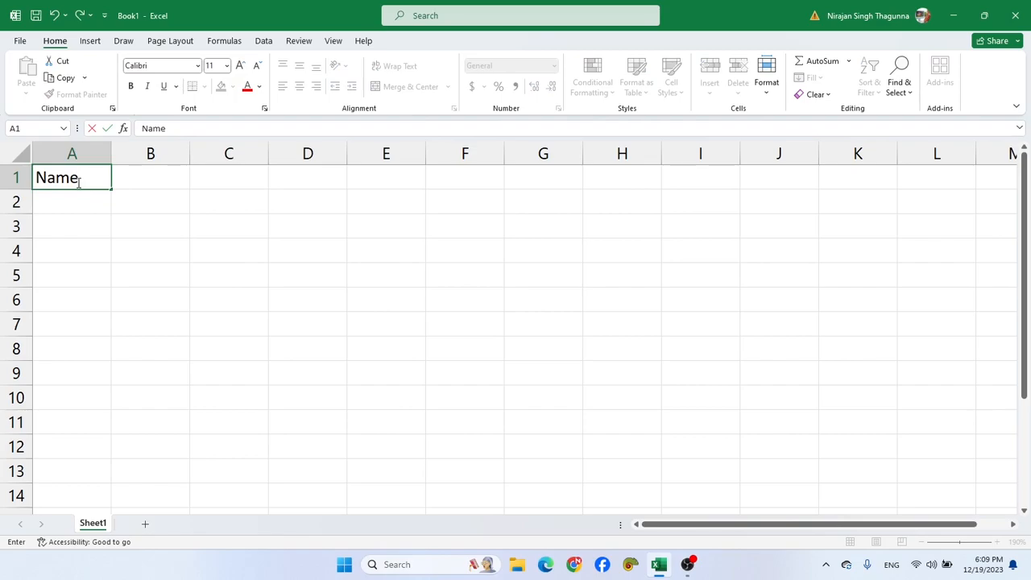
key(ctrl+Return)
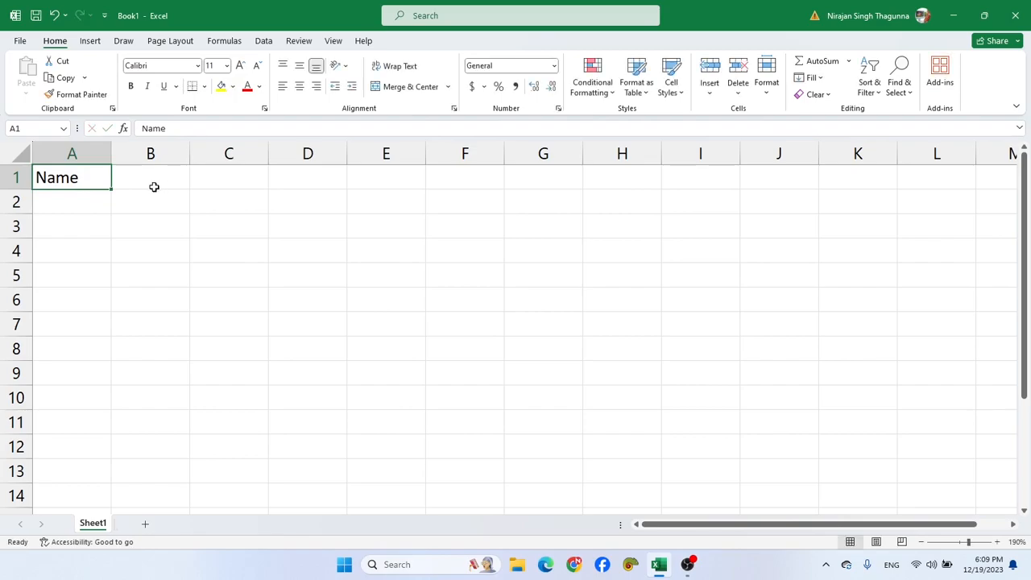
click(154, 187)
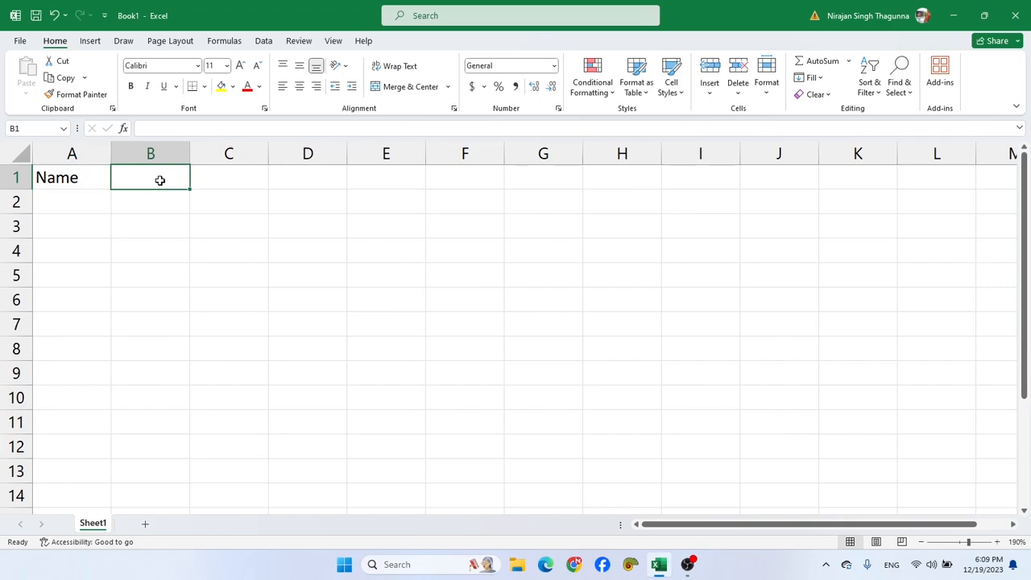
text(Address)
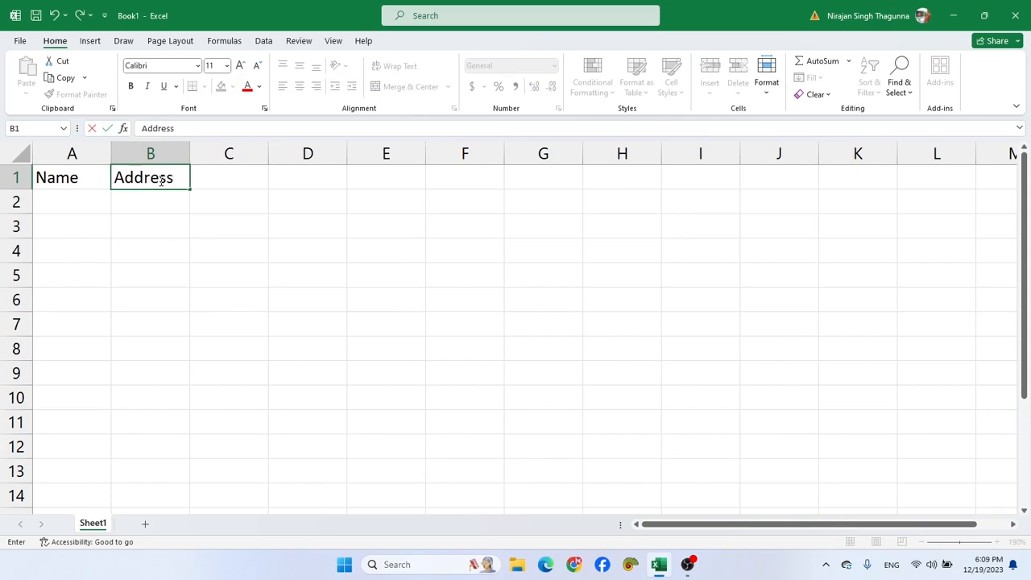
key(Tab)
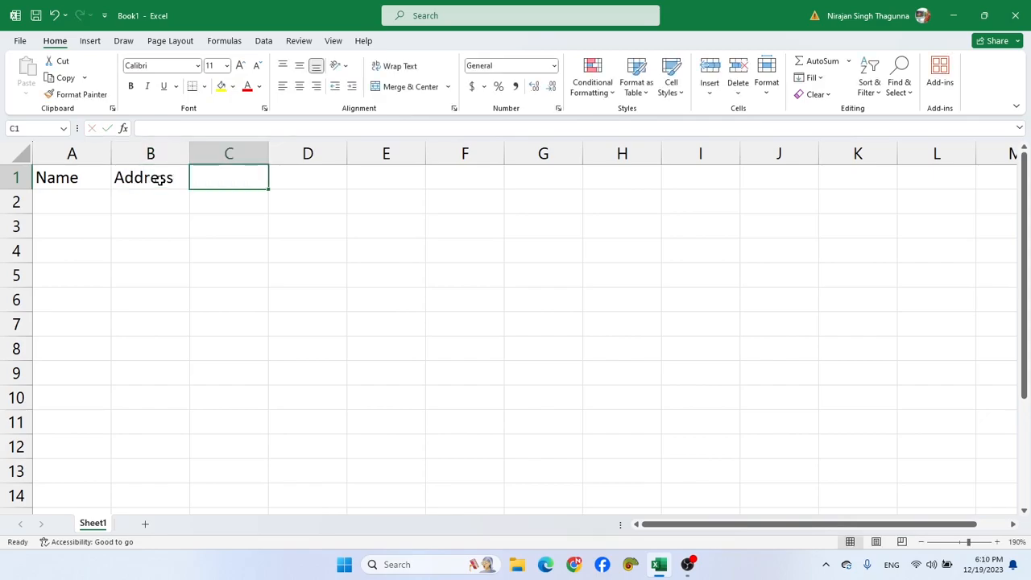
- Add the headers Post, Salary and Bonus in C1 to E1
text(Post)
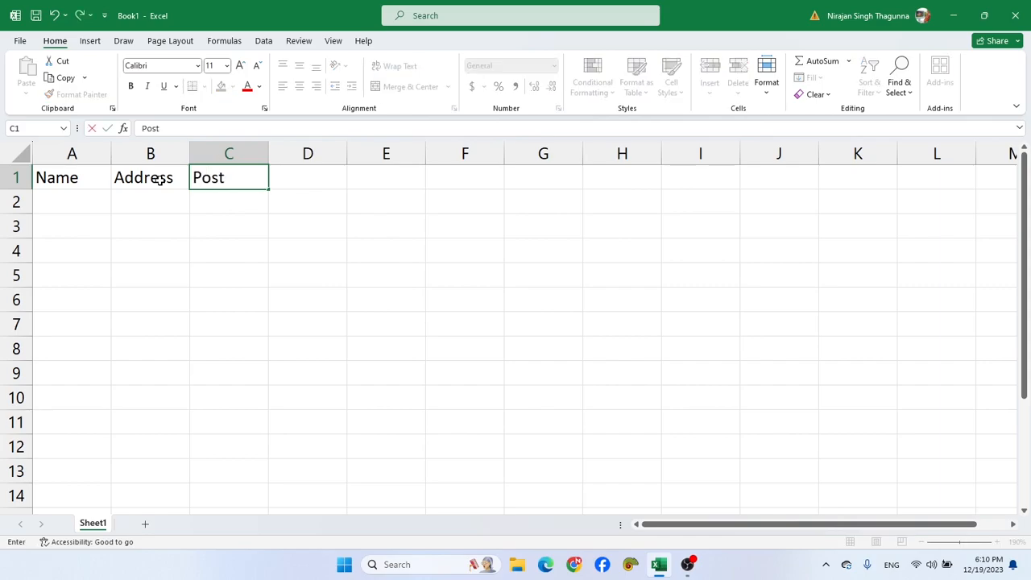
key(Tab)
text(Salary)
key(Tab)
text(Bonus)
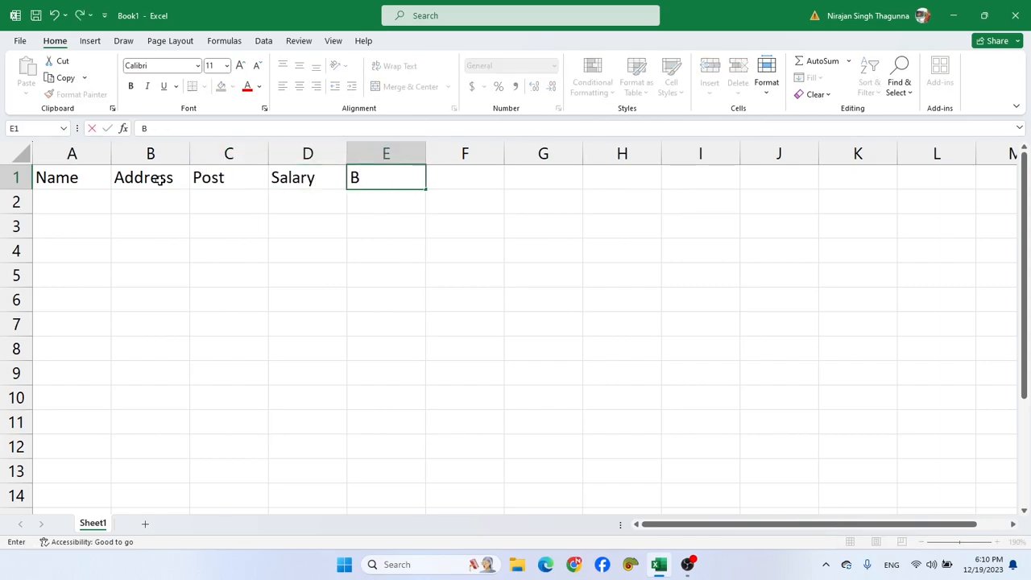
key(Tab)
- Add the header Net Salary in F1 and widen column F to fit it
text(Net Salry)
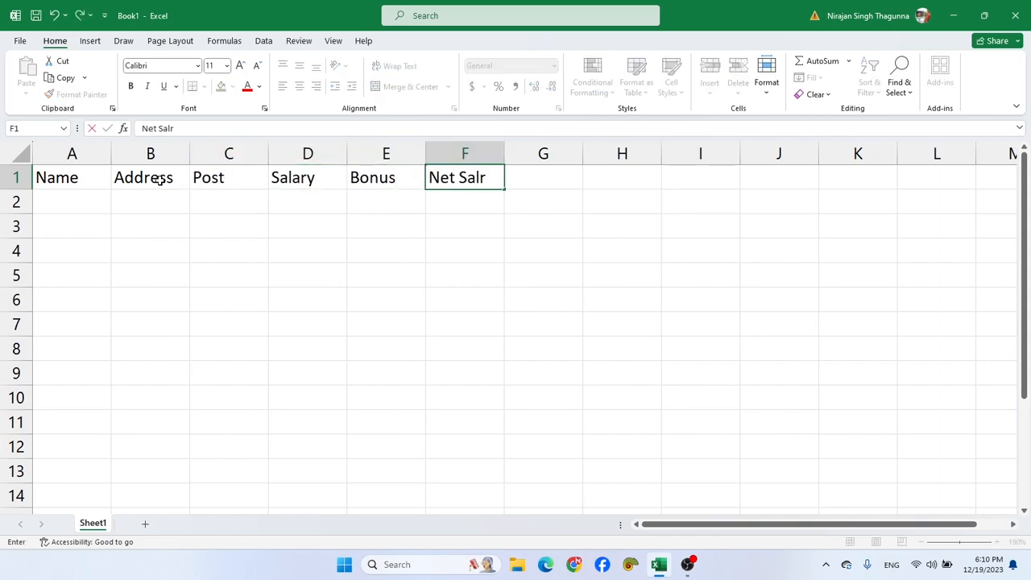
key(BackSpace)
key(BackSpace)
key(BackSpace)
text(lary)
key(Return)
drag(504, 153, 523, 153)
- Fill A2 to A4 under Name with the three employees' first names
scroll(264, 277, up, 1)
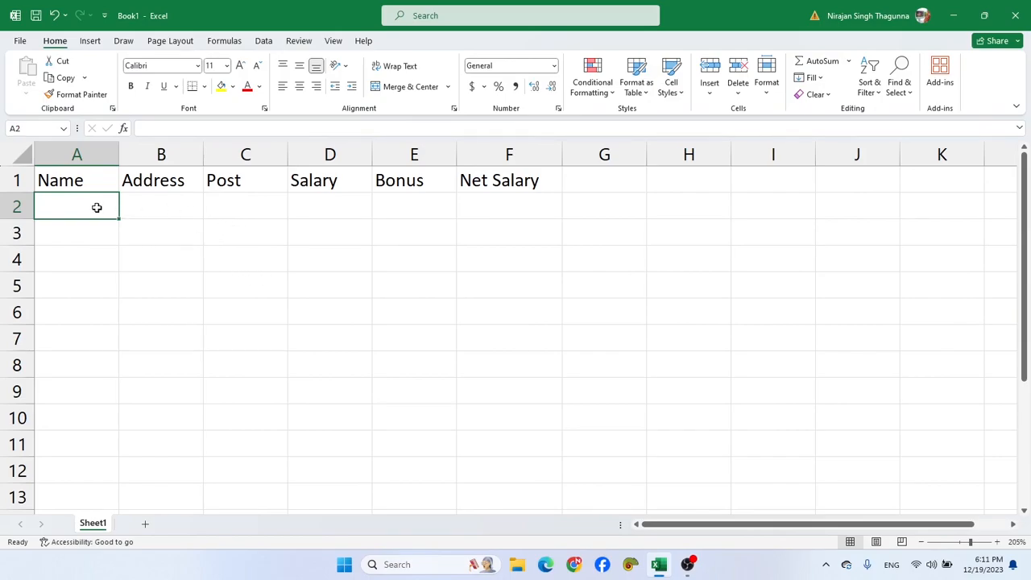
text(Rajeu)
key(BackSpace)
key(BackSpace)
text(u)
key(Return)
text(Basanti)
key(Return)
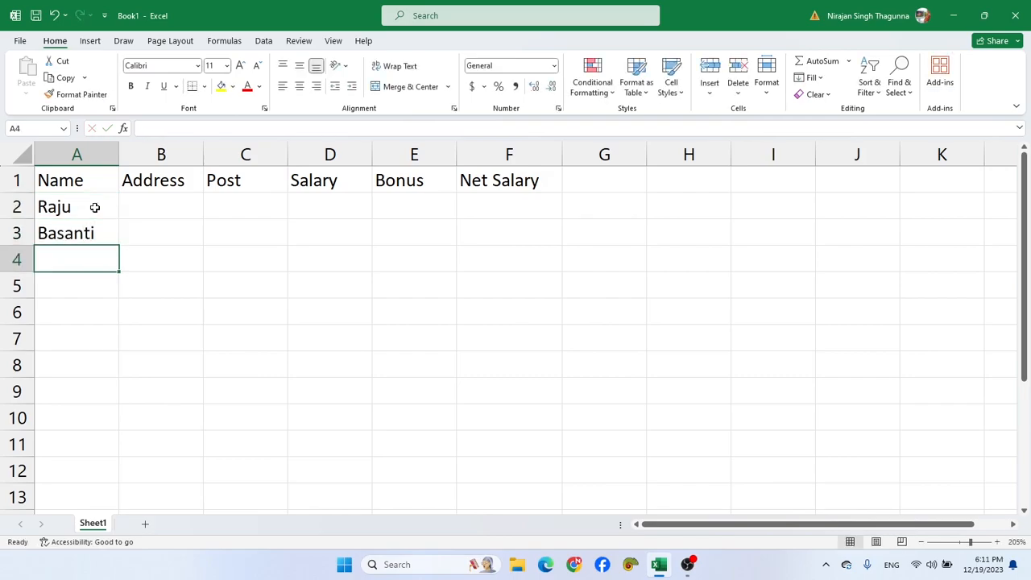
text(Kabita)
key(Return)
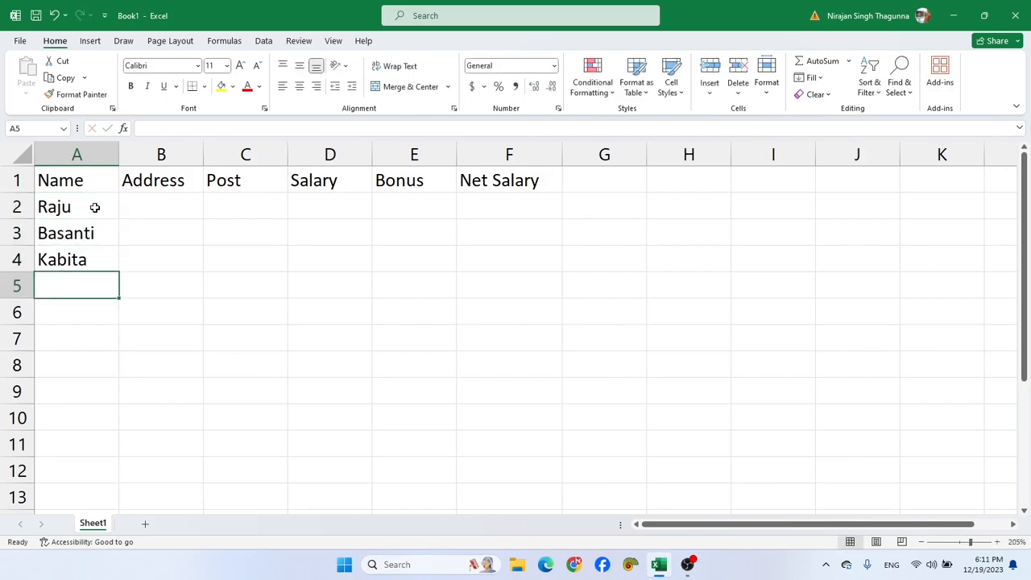
- Fill B2 to B4 under Address with MNR, POK and KTM
click(133, 216)
text(MNR)
key(Return)
text(POK)
key(Return)
text(KTM)
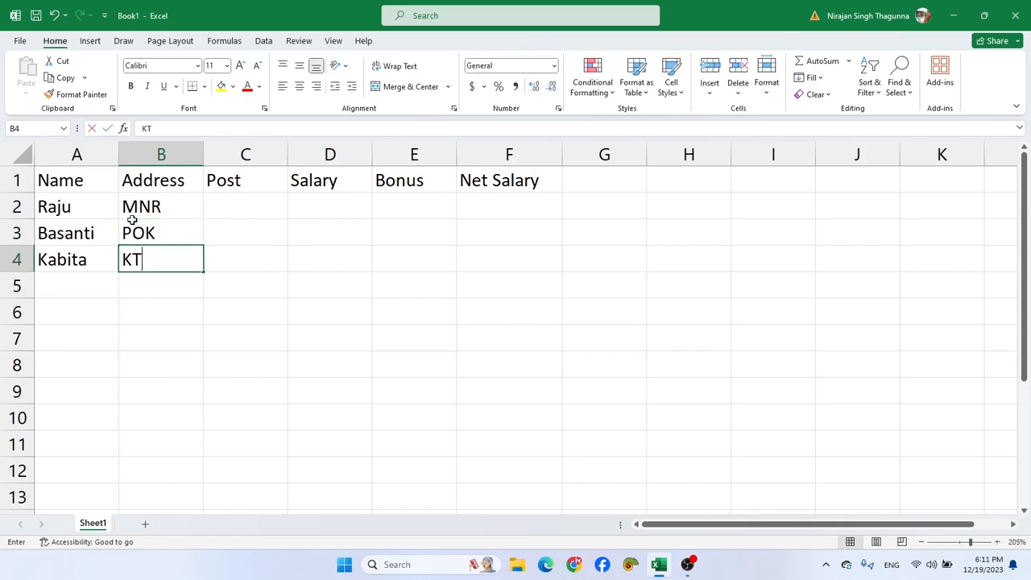
key(Tab)
- Fill C2 to C4 under Post with MD, Teacher and CEO
key(Up)
key(Up)
text(MD)
key(Return)
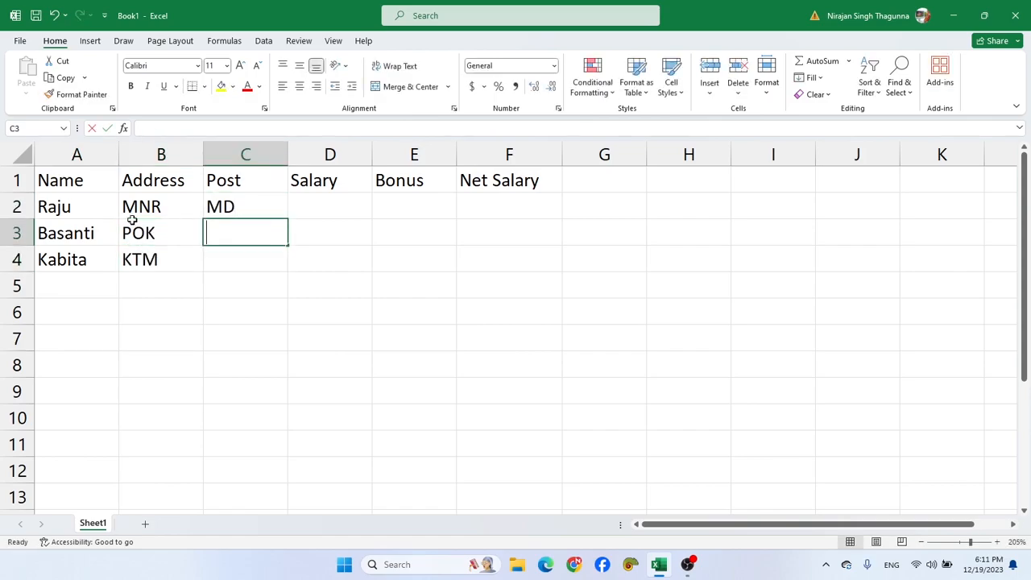
text(Teacher)
key(Return)
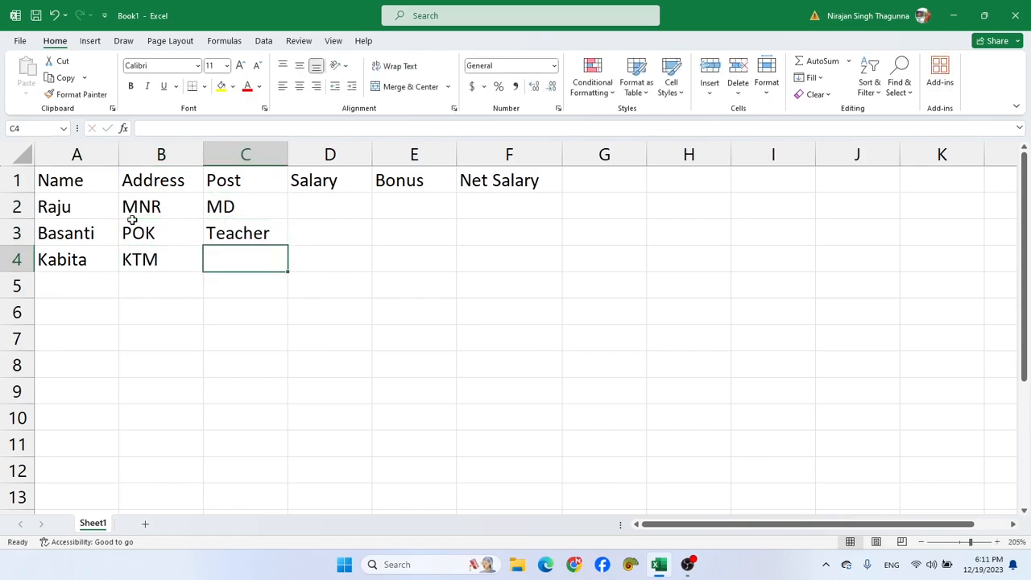
text(A)
key(BackSpace)
text(E)
key(BackSpace)
text(CEO)
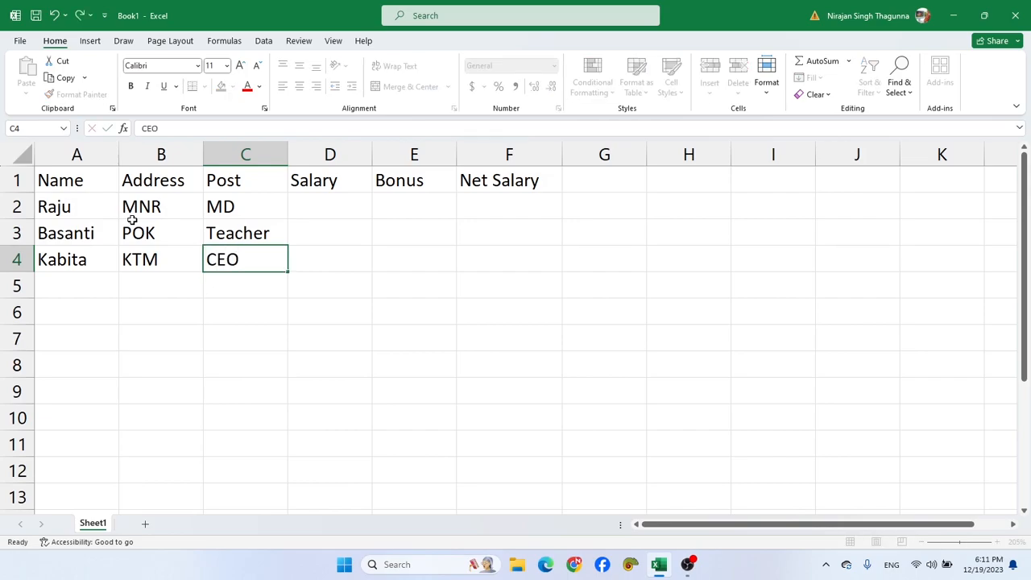
key(Tab)
- Fill D2 to D4 under Salary with 30000, 20000 and 40000
key(Up)
key(Up)
text(30000)
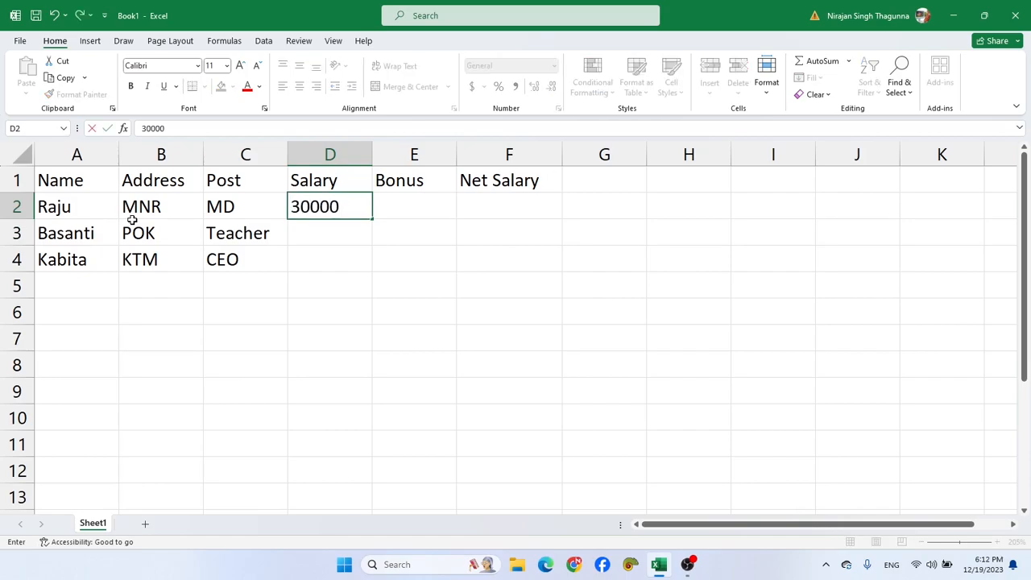
key(Return)
text(20000)
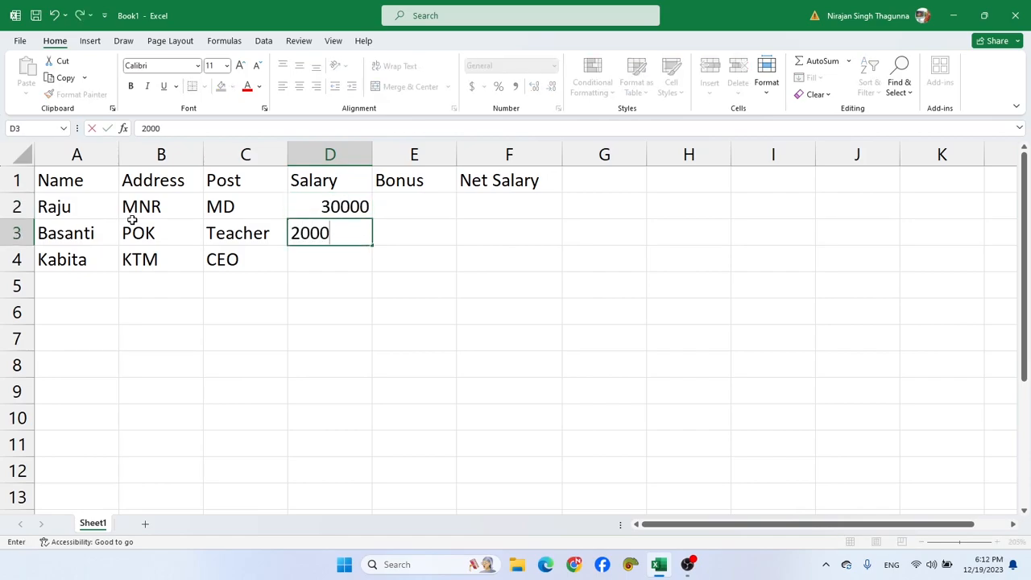
key(Return)
text(40000)
key(Tab)
key(Up)
key(Up)
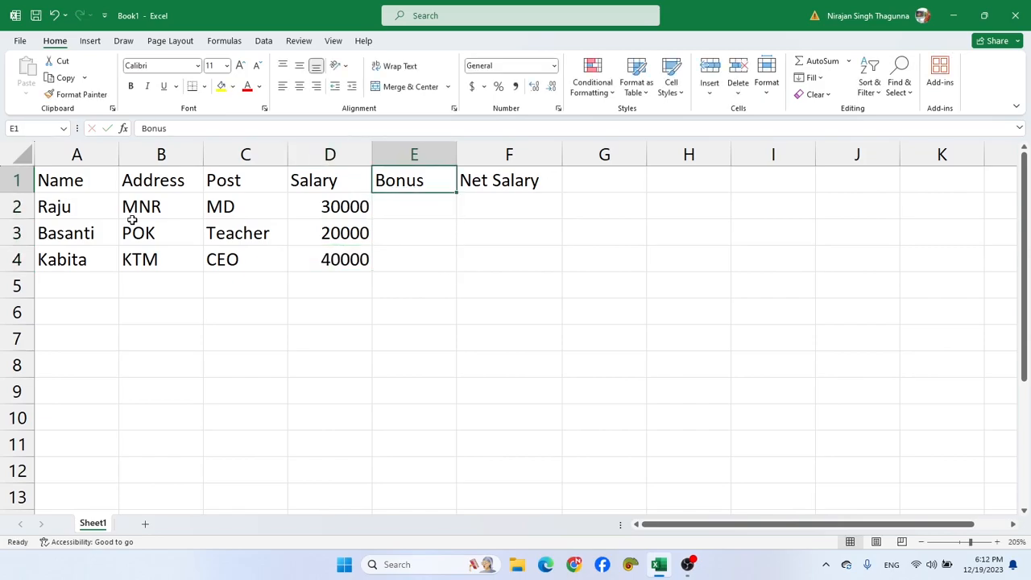
- Cut the whole table in A1:F4 and paste it starting at cell E3
click(214, 330)
scroll(242, 293, up, 2)
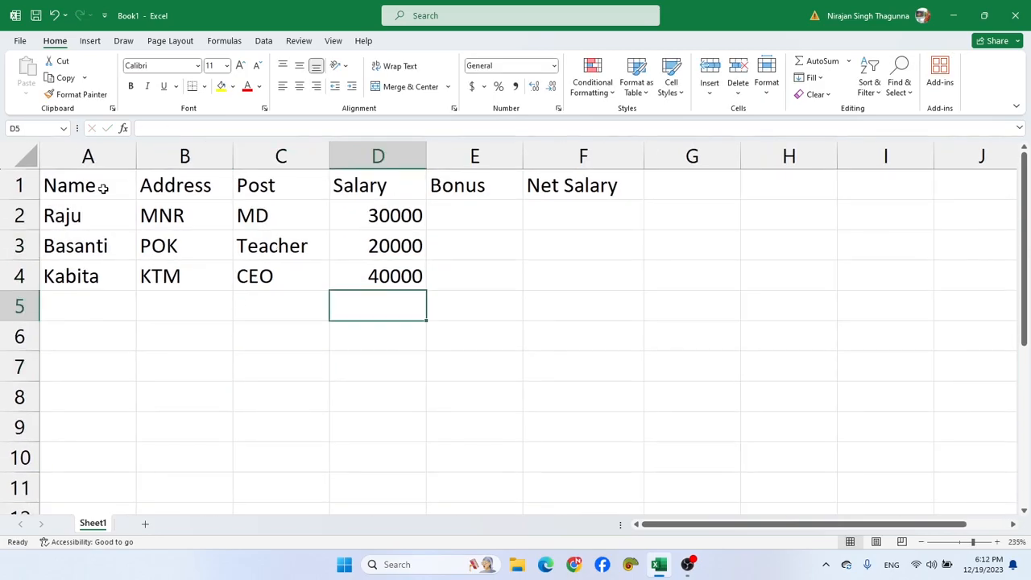
click(103, 188)
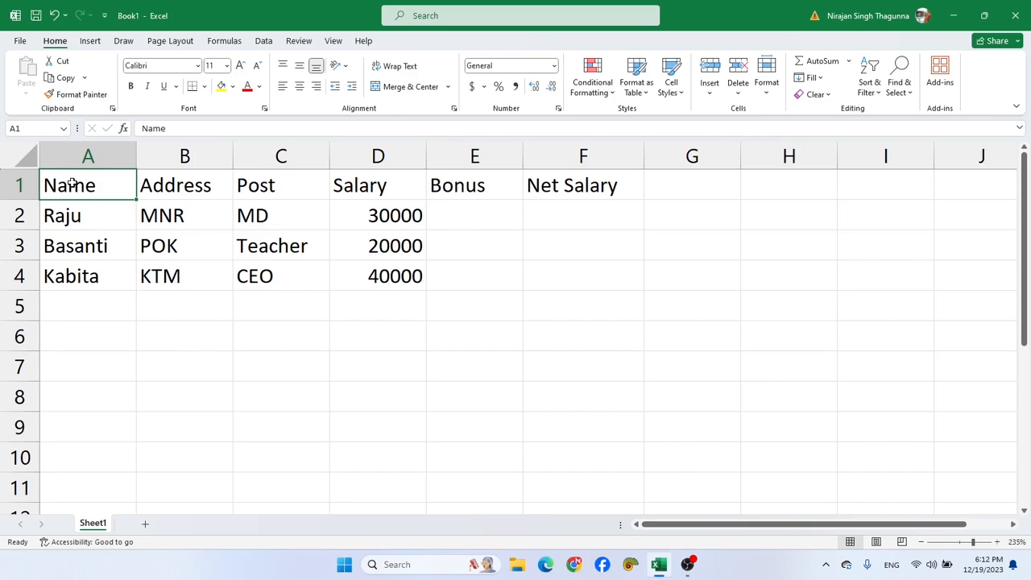
drag(73, 185, 584, 269)
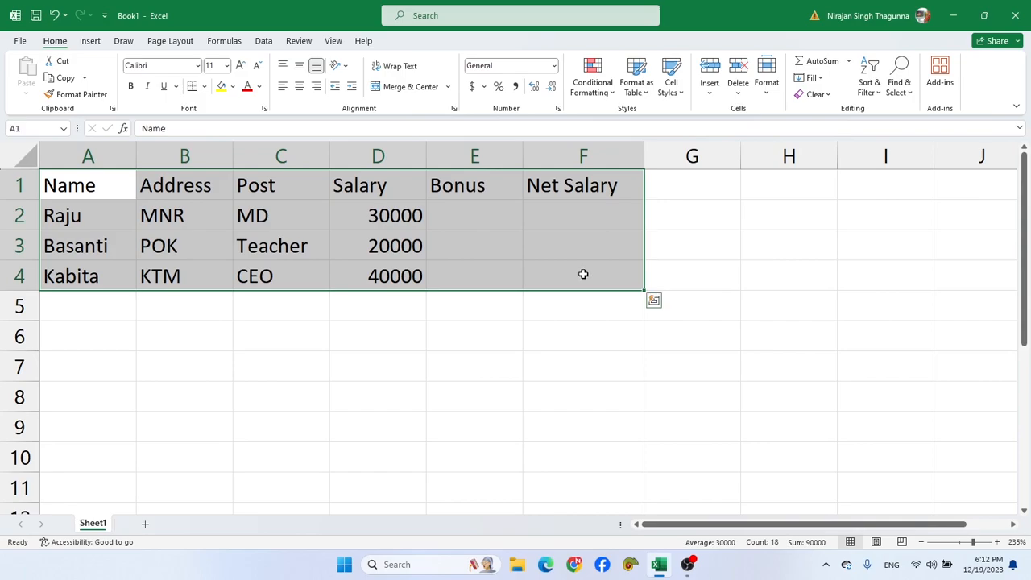
click(58, 63)
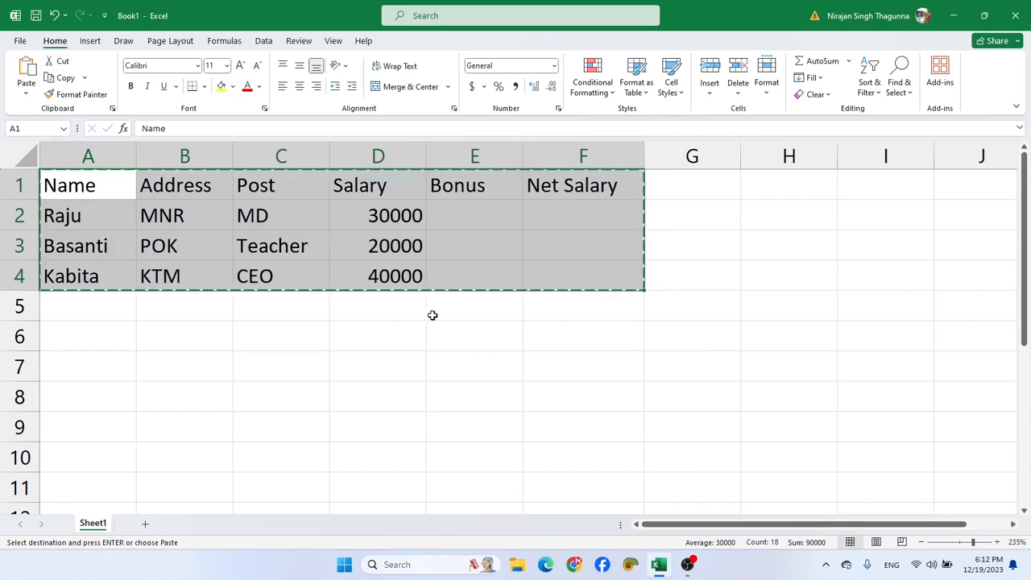
click(437, 242)
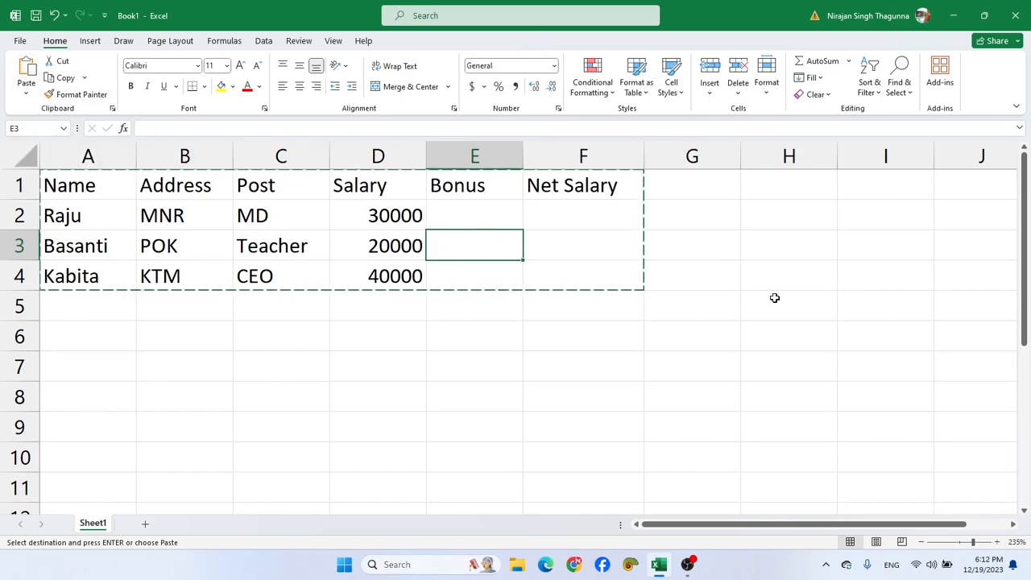
key(ctrl+v)
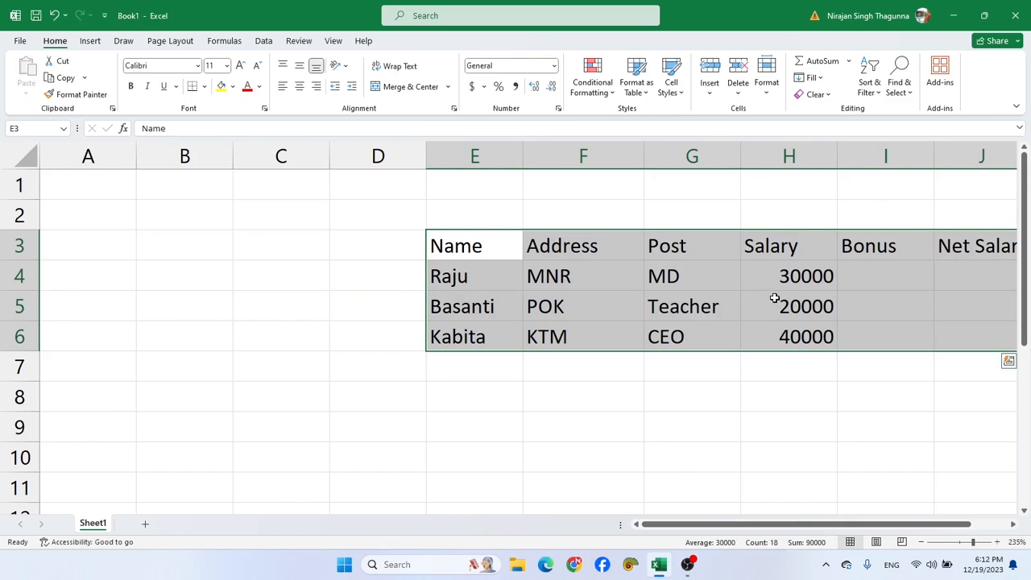
- Copy the moved table in E3:J6 and paste the duplicate starting at cell E9
drag(780, 524, 799, 525)
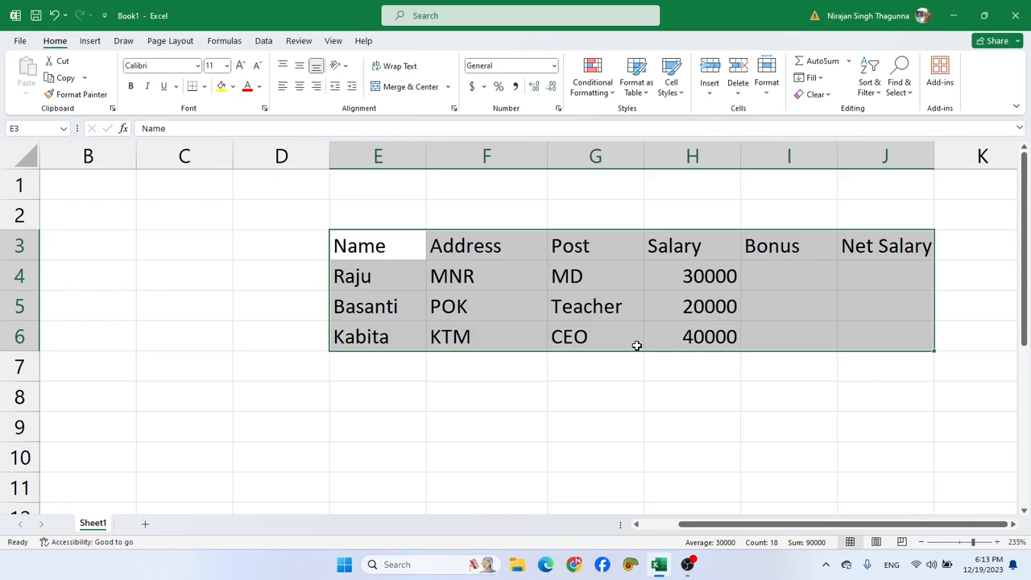
key(ctrl+c)
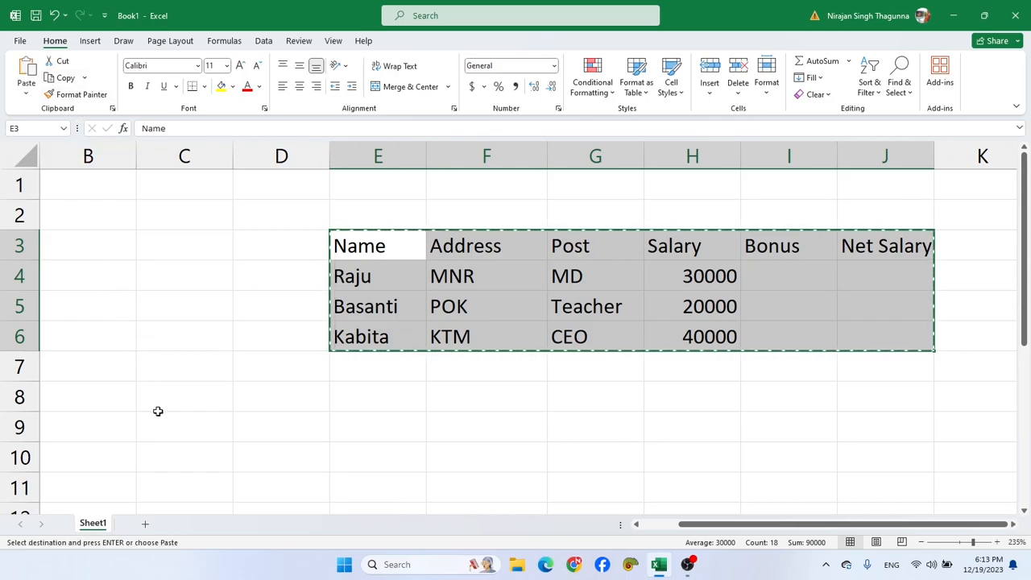
click(353, 424)
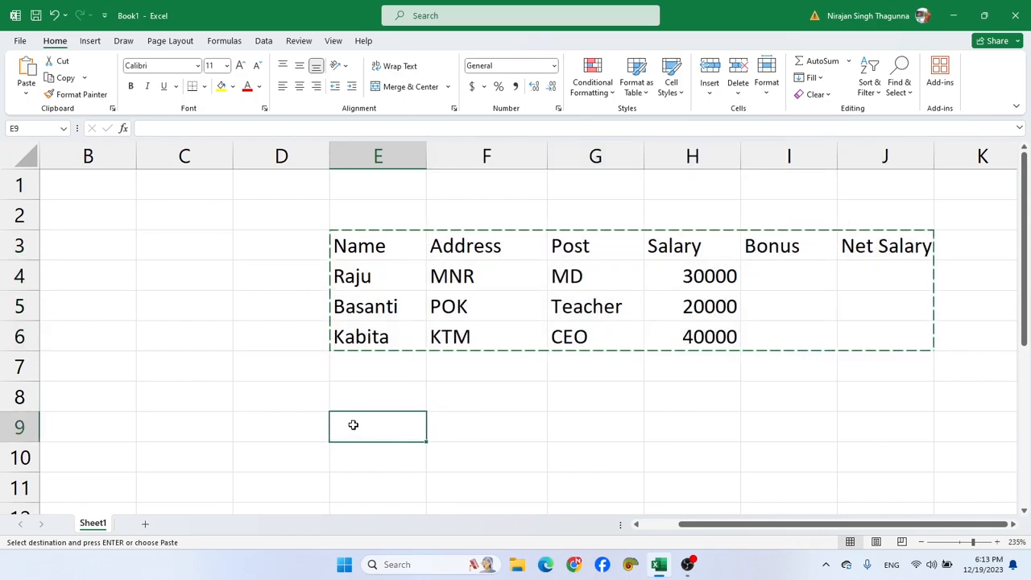
key(Return)
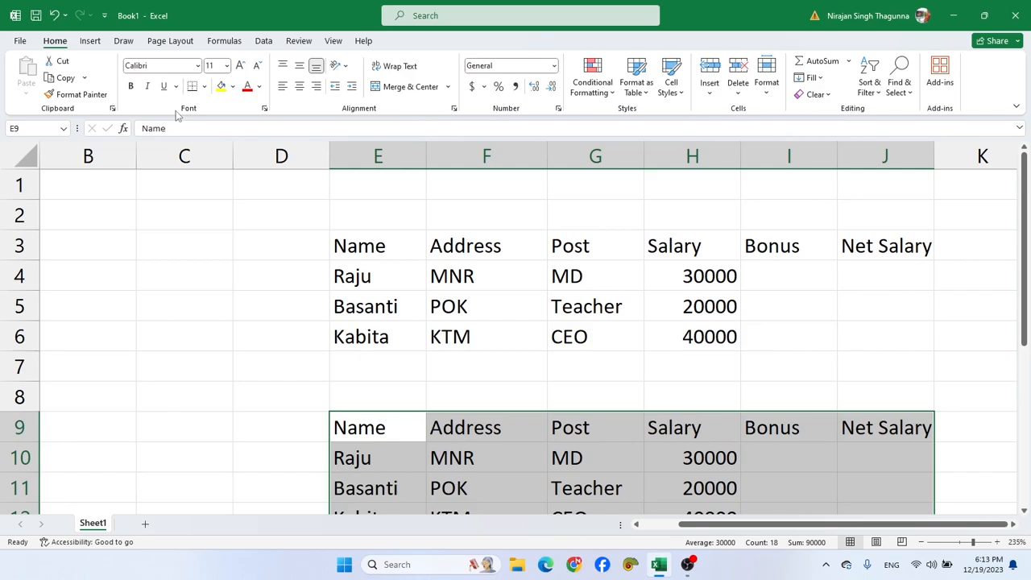
- Change the font of the Name header in E3 to Algerian
click(156, 66)
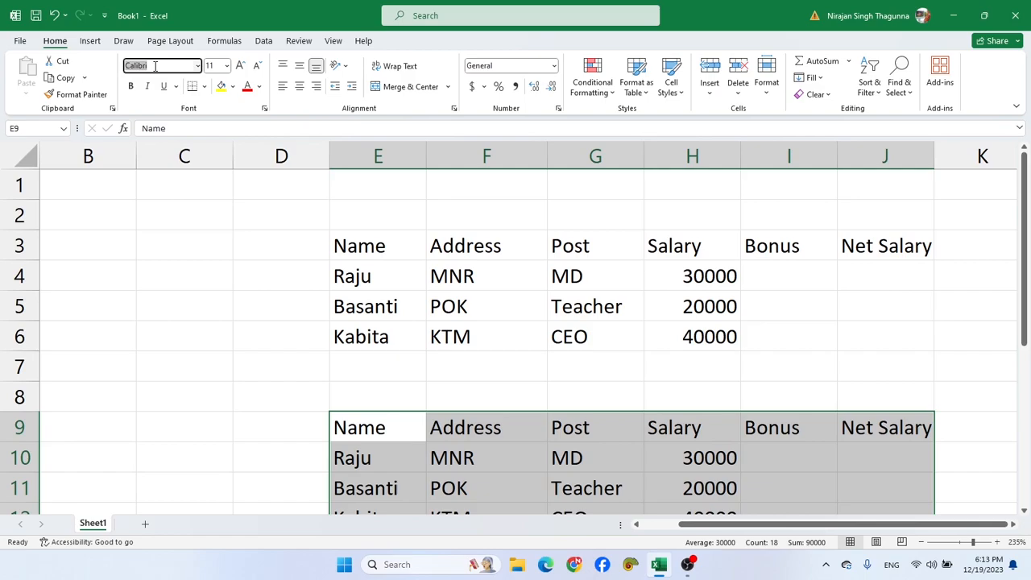
click(266, 283)
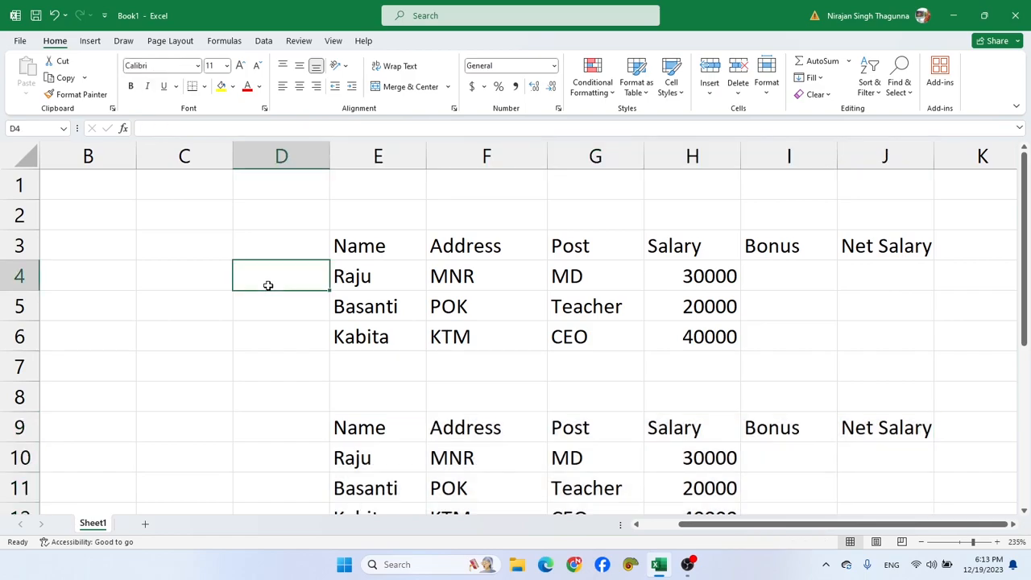
click(349, 249)
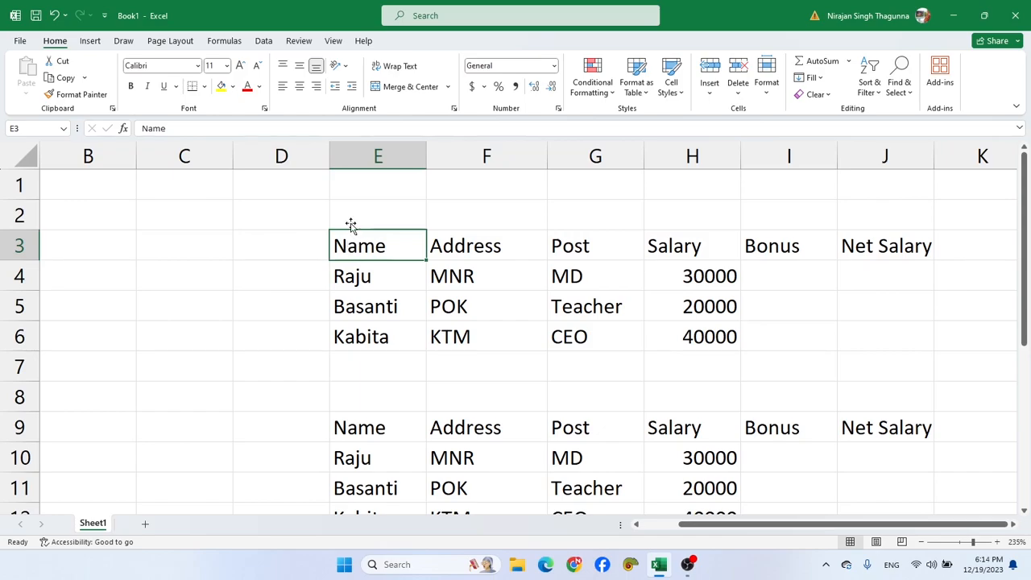
click(197, 66)
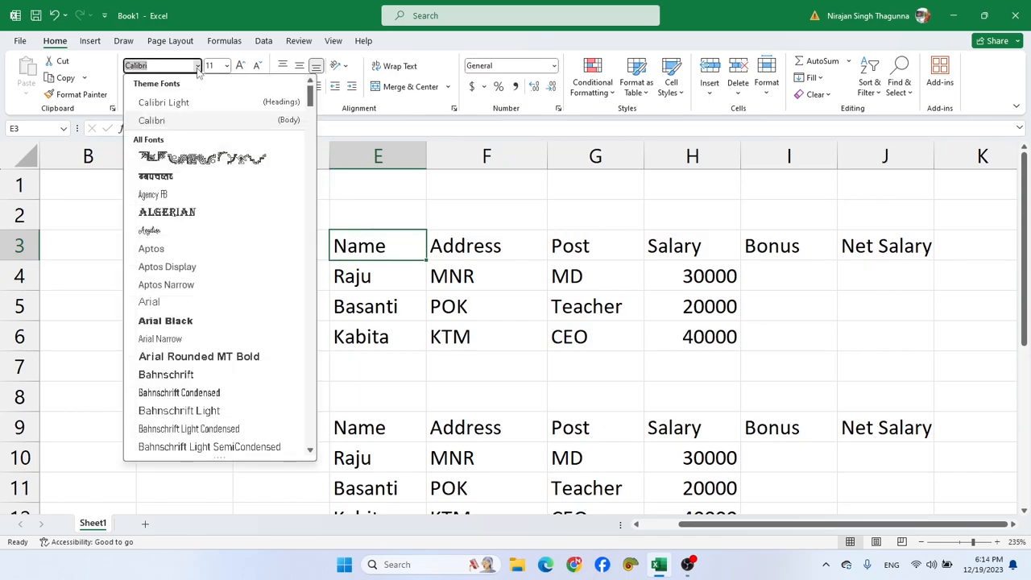
click(191, 210)
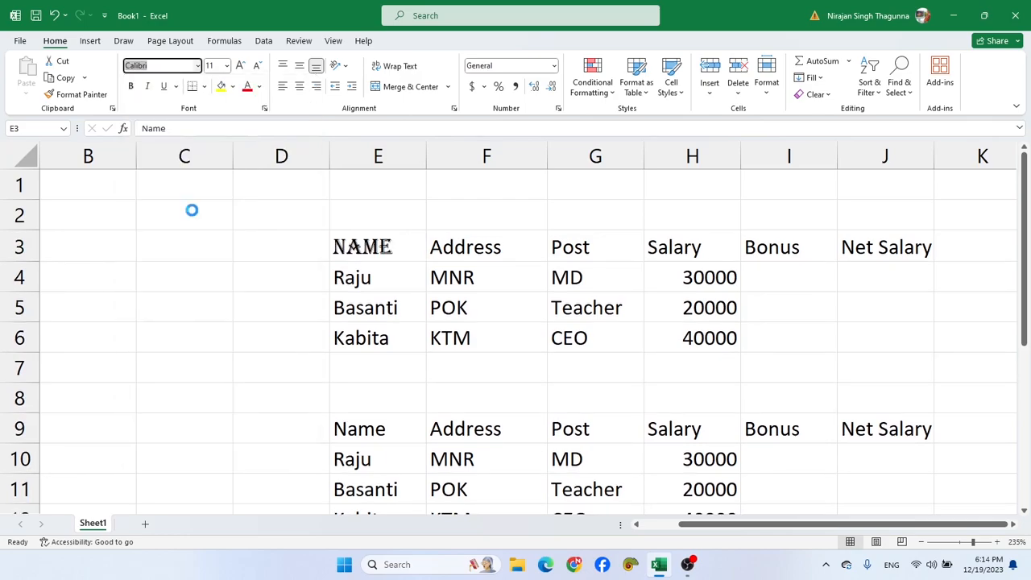
click(417, 290)
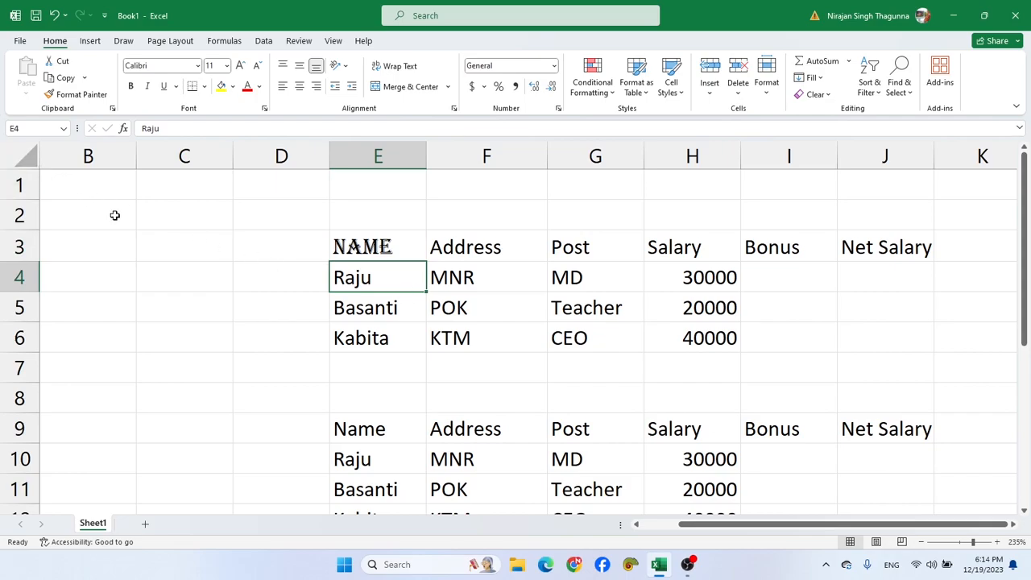
- Set the font of the entire sheet to Times New Roman at size 20
click(29, 158)
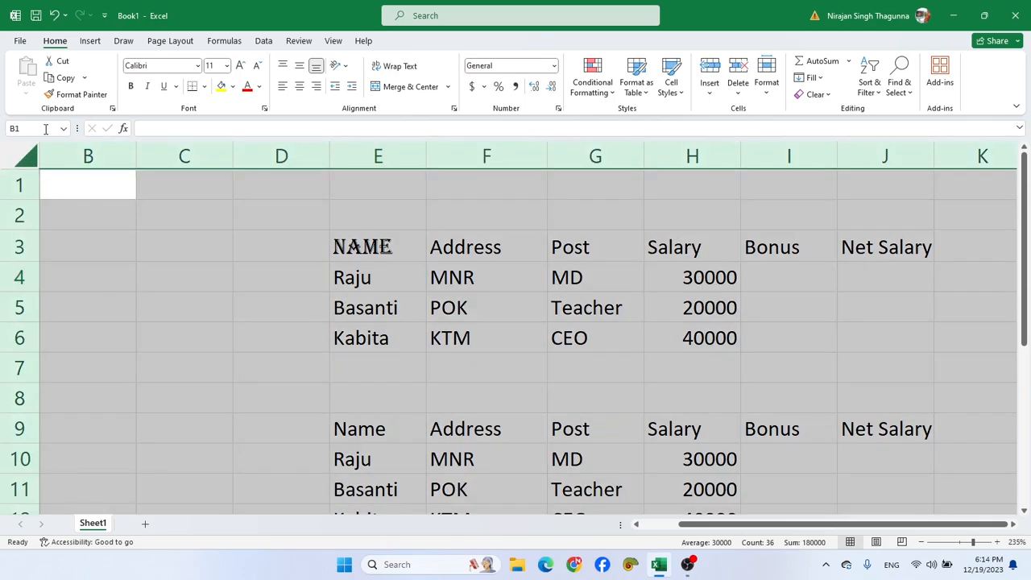
click(156, 64)
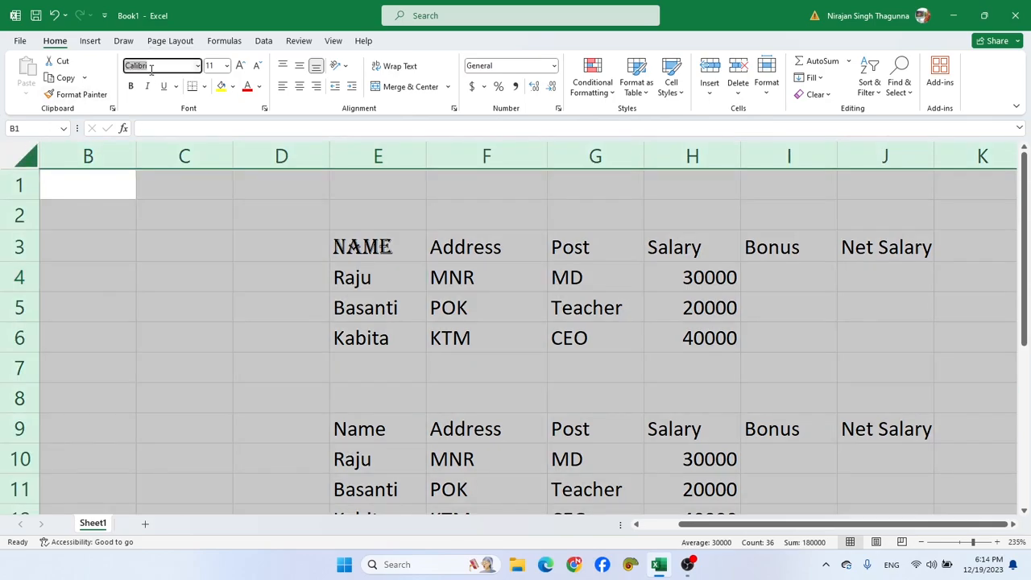
text(Times New Roman)
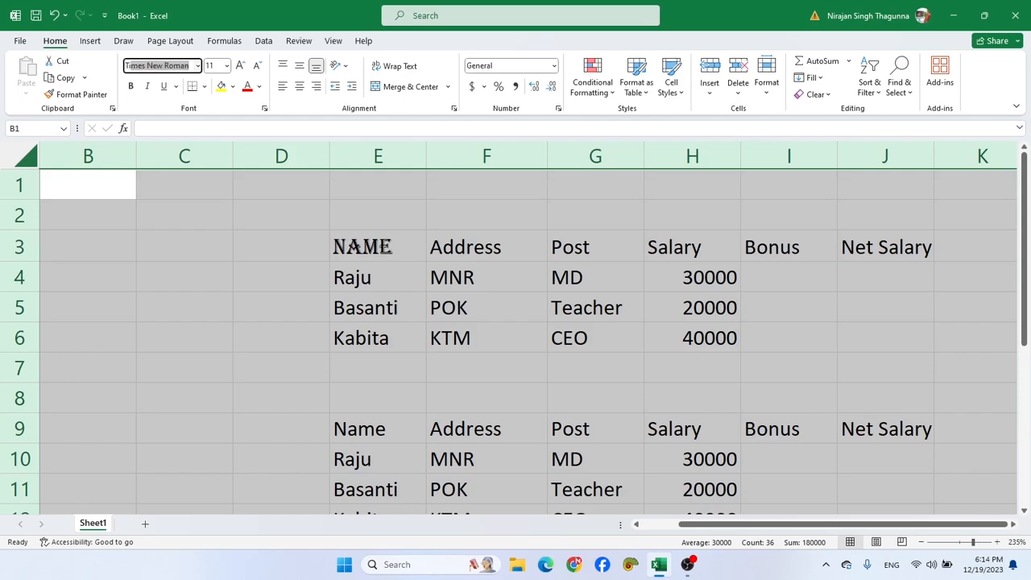
key(Return)
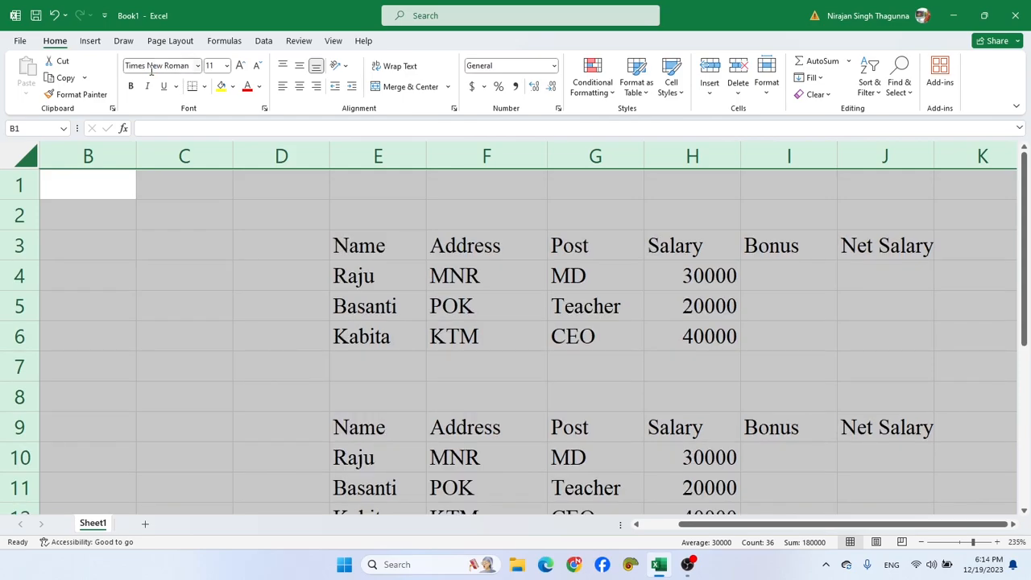
click(226, 65)
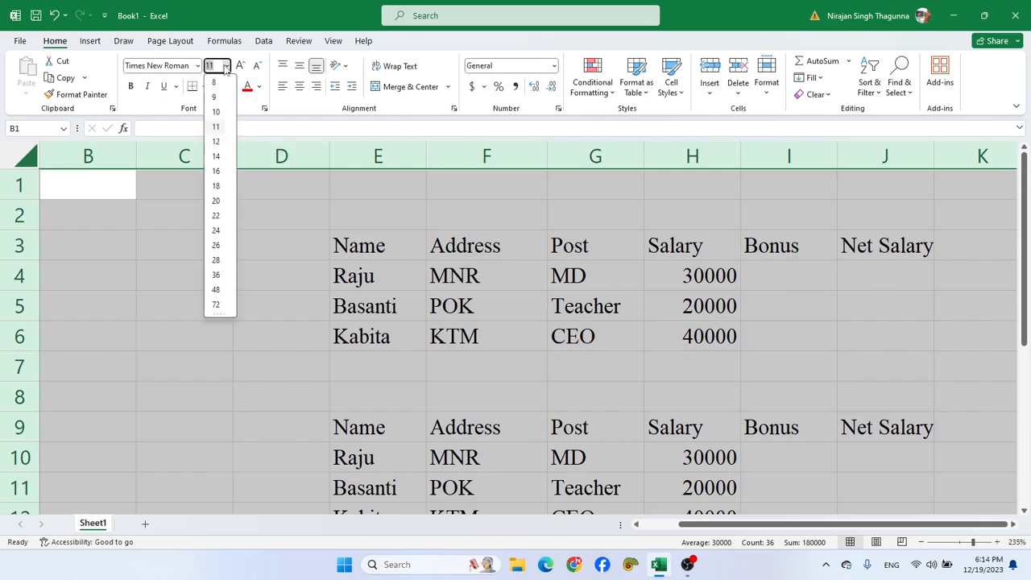
click(215, 201)
click(343, 297)
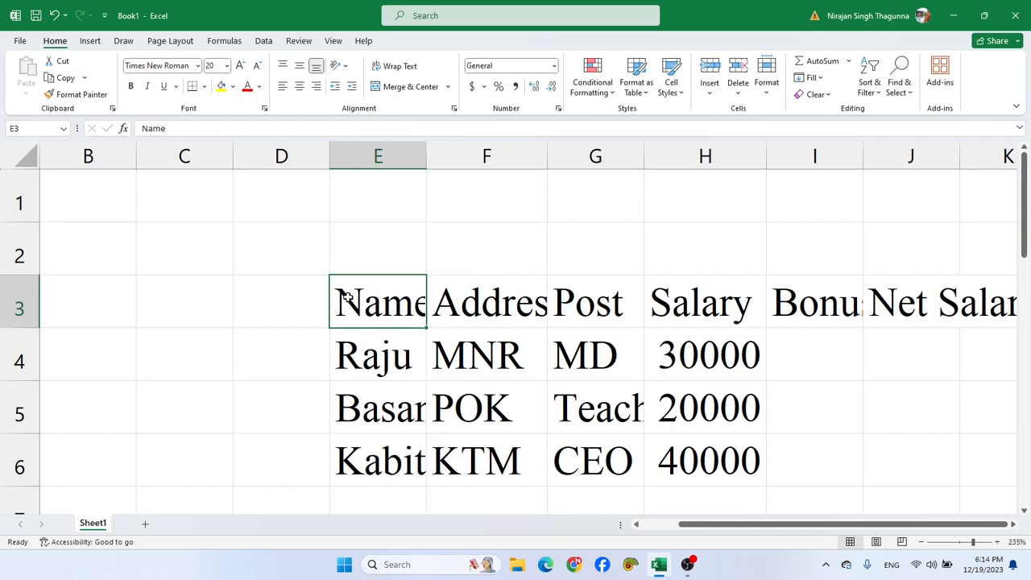
- Change the font of the upper table in E3:K6 to Arial, size 14
scroll(366, 304, down, 2)
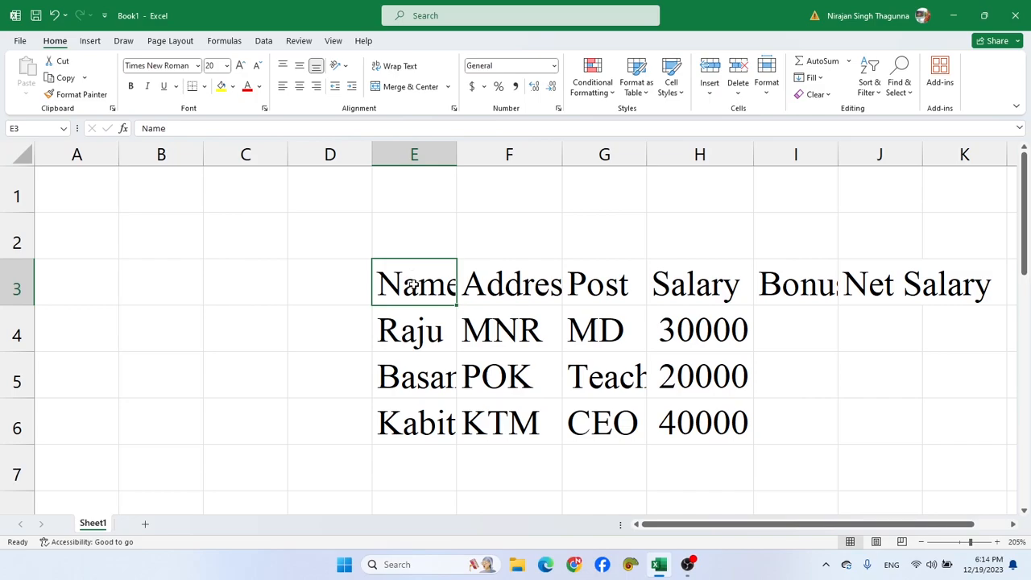
mouse_move(453, 302)
mouse_down()
mouse_move(798, 416)
mouse_move(965, 413)
mouse_up()
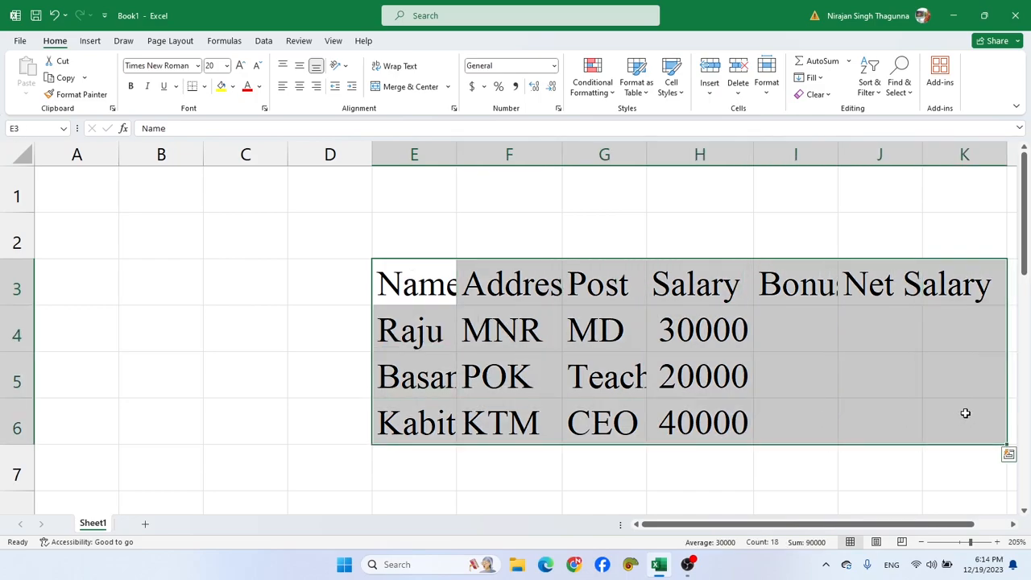
click(155, 61)
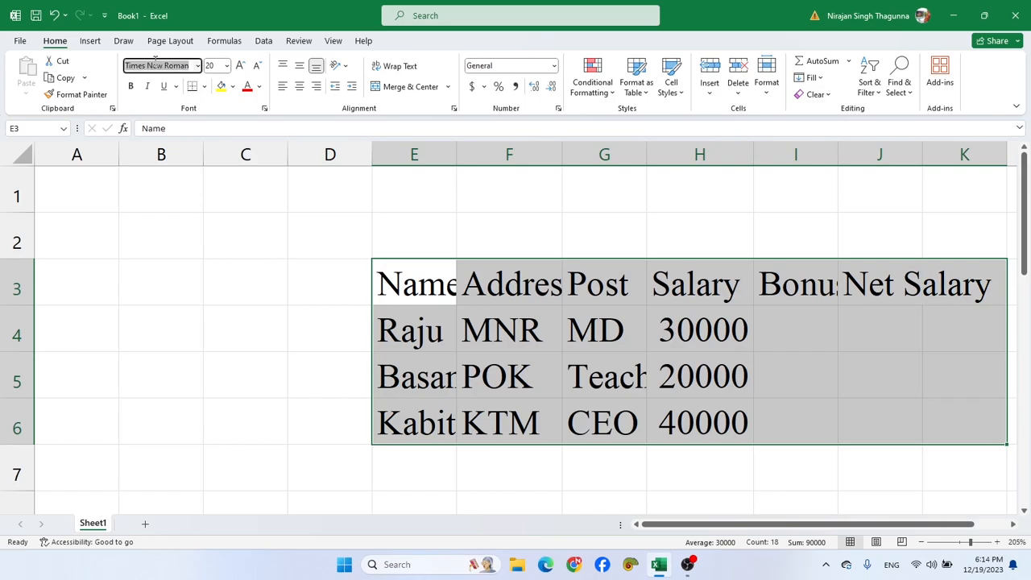
text(Arial)
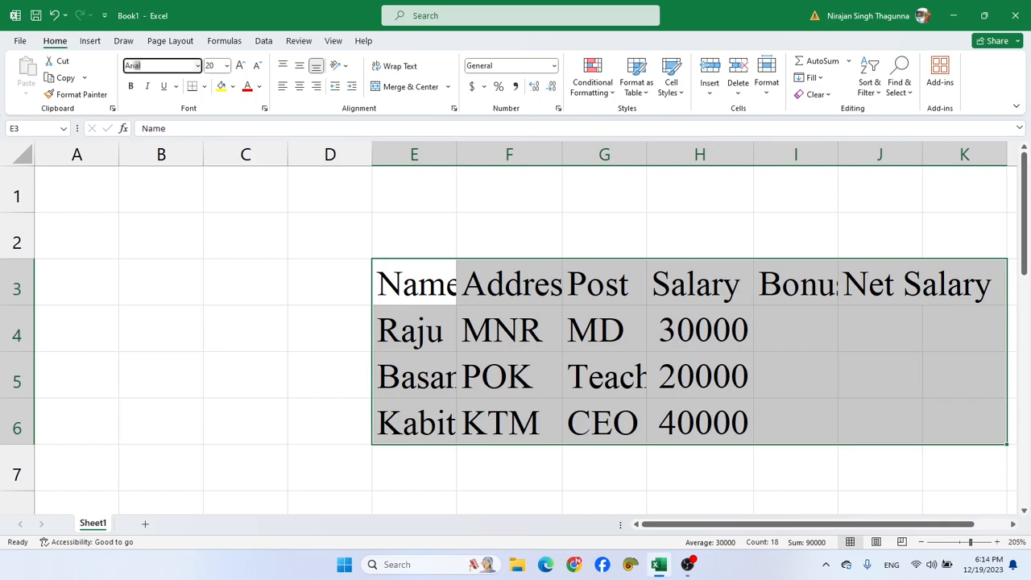
key(Return)
click(217, 65)
text(1)
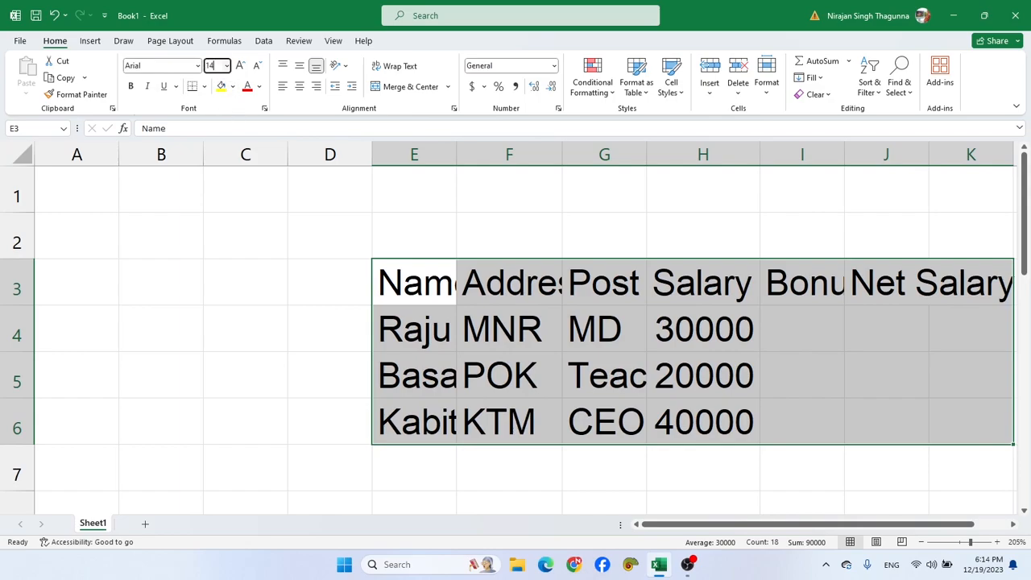
text(4)
key(Return)
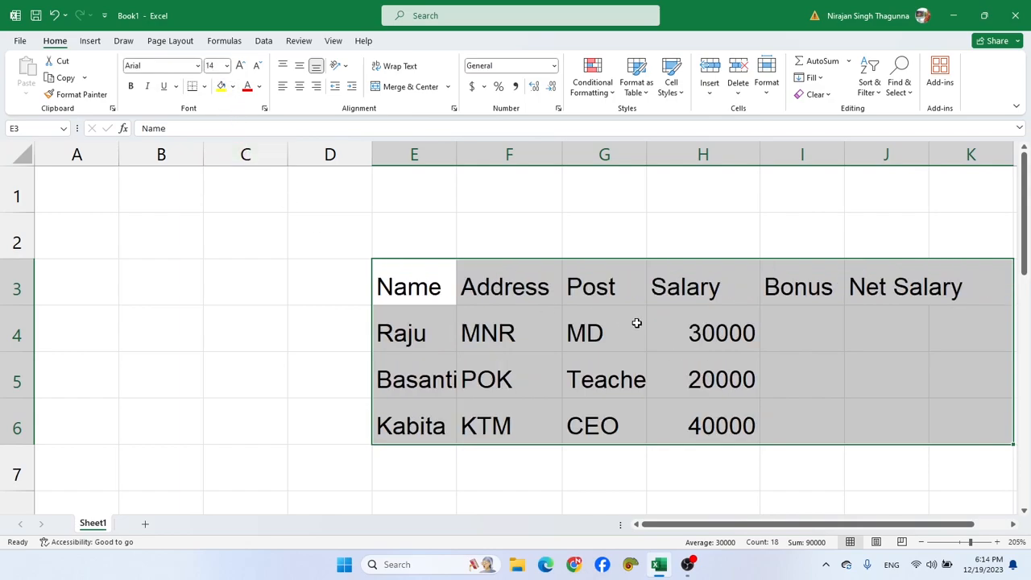
- Widen column E slightly so the entries under Name fit
scroll(595, 333, down, 1)
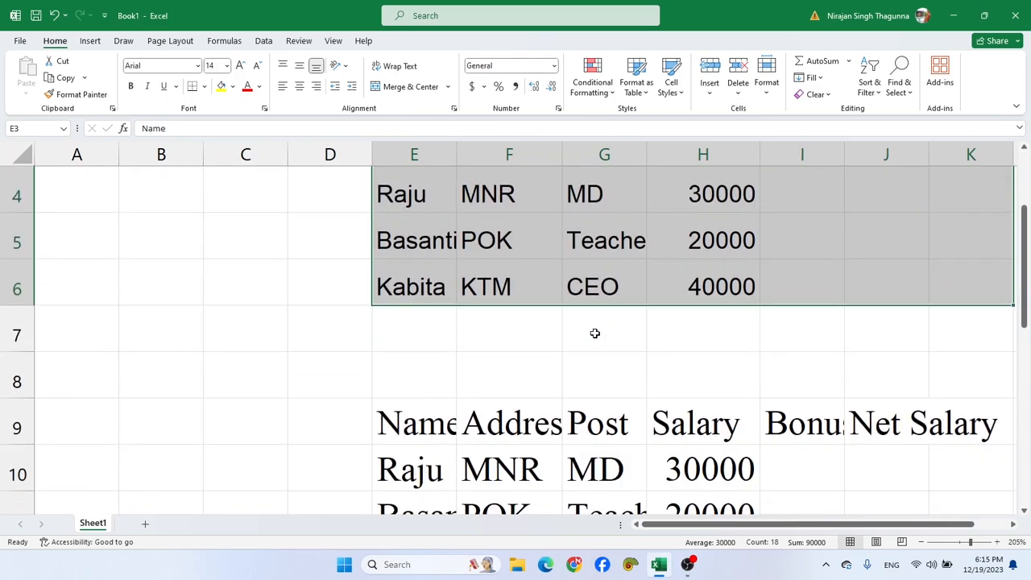
scroll(593, 331, up, 1)
ctrl+scroll(546, 317, down, 1)
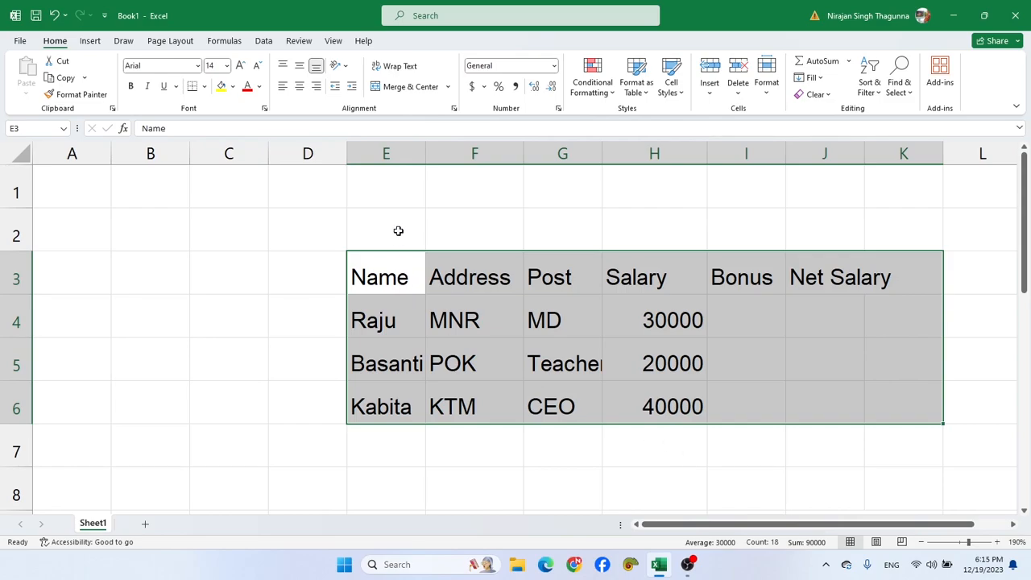
drag(426, 149, 442, 148)
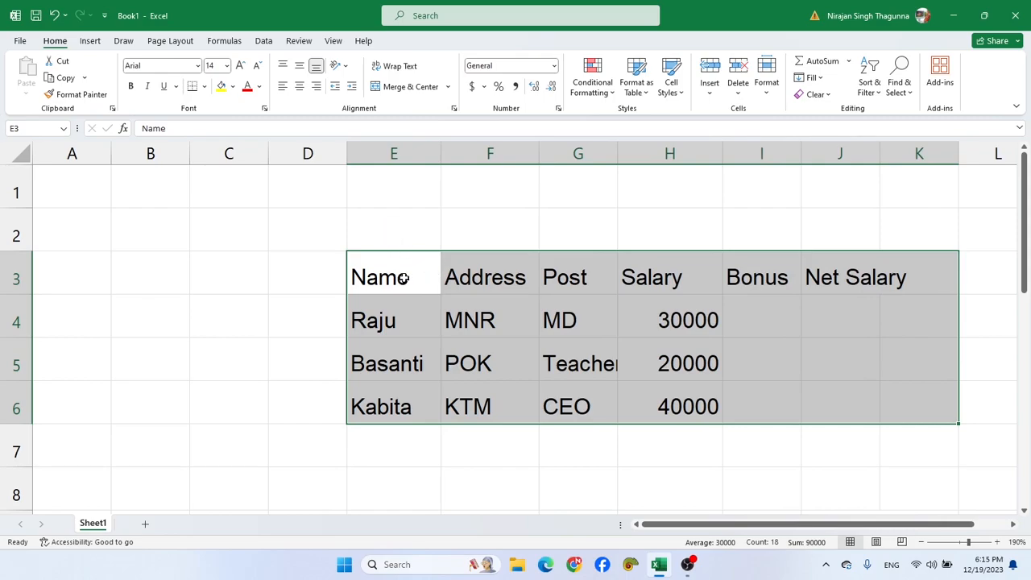
- Increase the upper table's font size to 16 and return it to 14
click(240, 66)
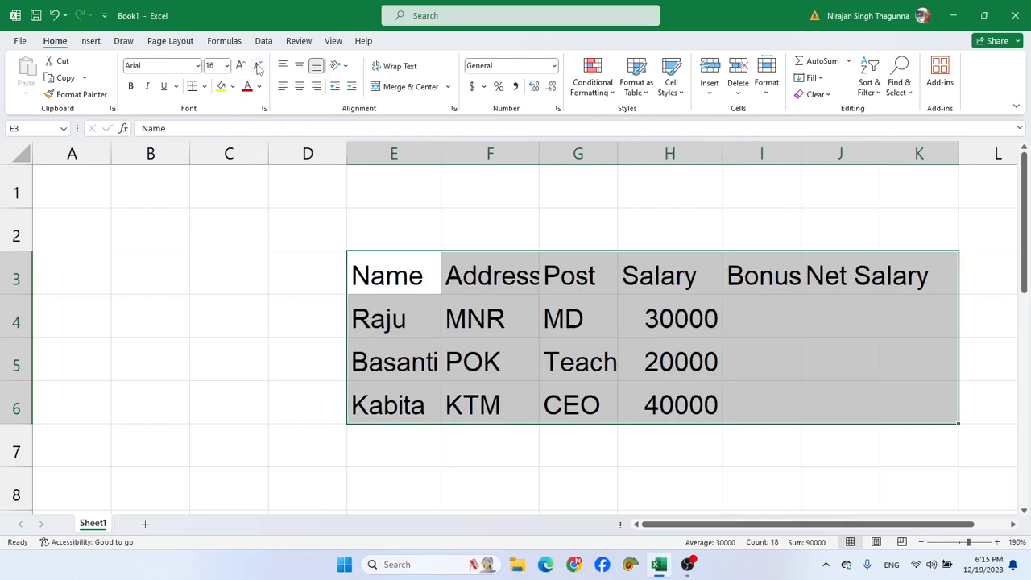
click(258, 66)
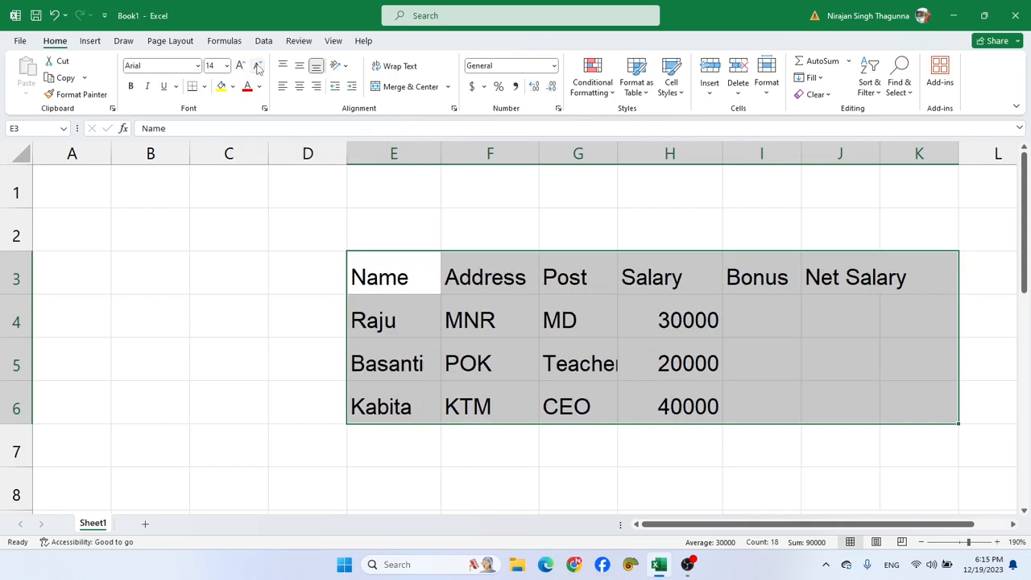
- Try bold, italic and underline on the upper table and remove all three styles again
click(130, 92)
click(130, 92)
key(ctrl+b)
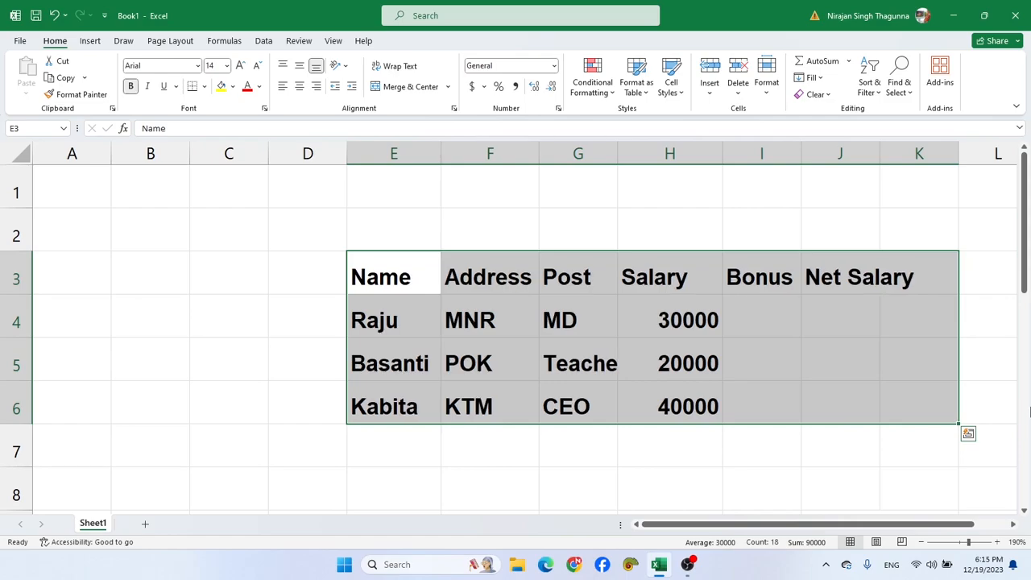
key(ctrl+i)
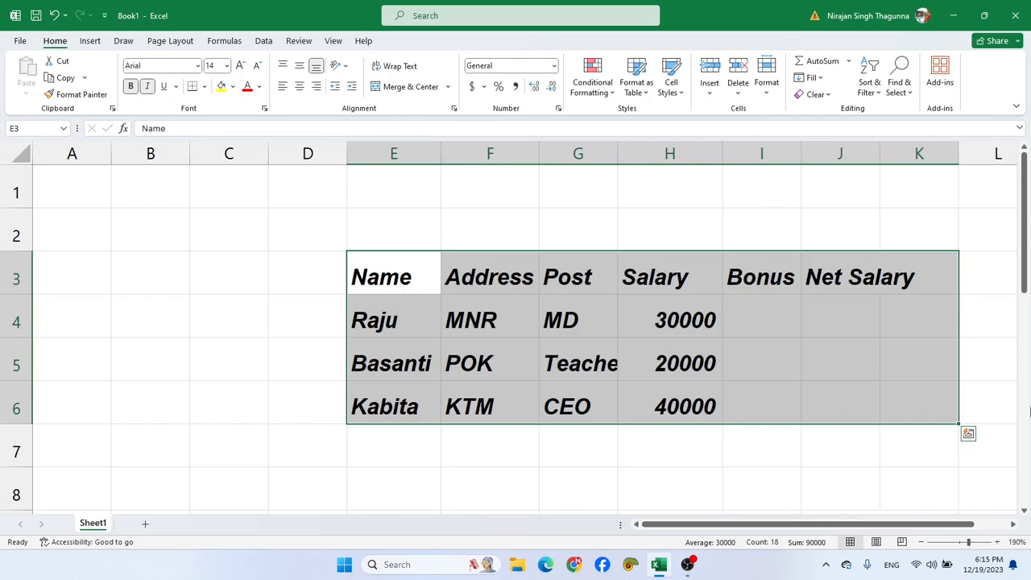
key(ctrl+u)
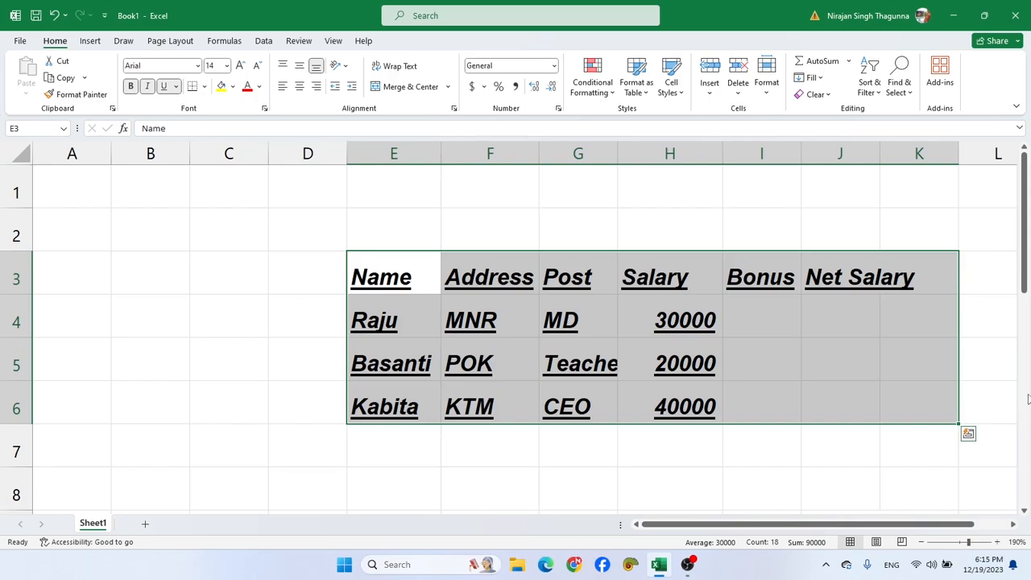
click(165, 89)
click(148, 87)
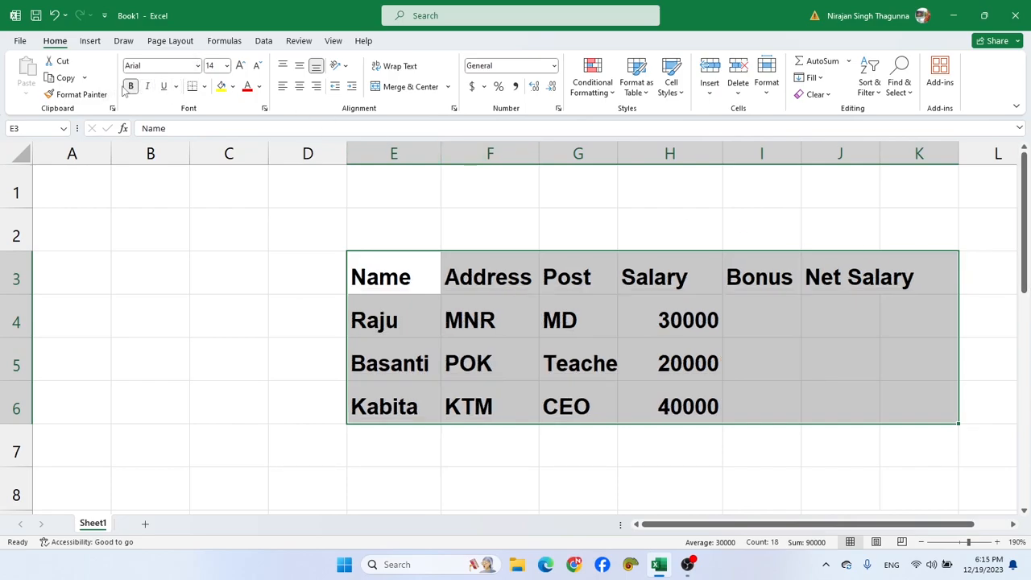
click(130, 86)
- Make the header row in E3:J3 bold
click(620, 363)
click(361, 275)
drag(449, 274, 865, 266)
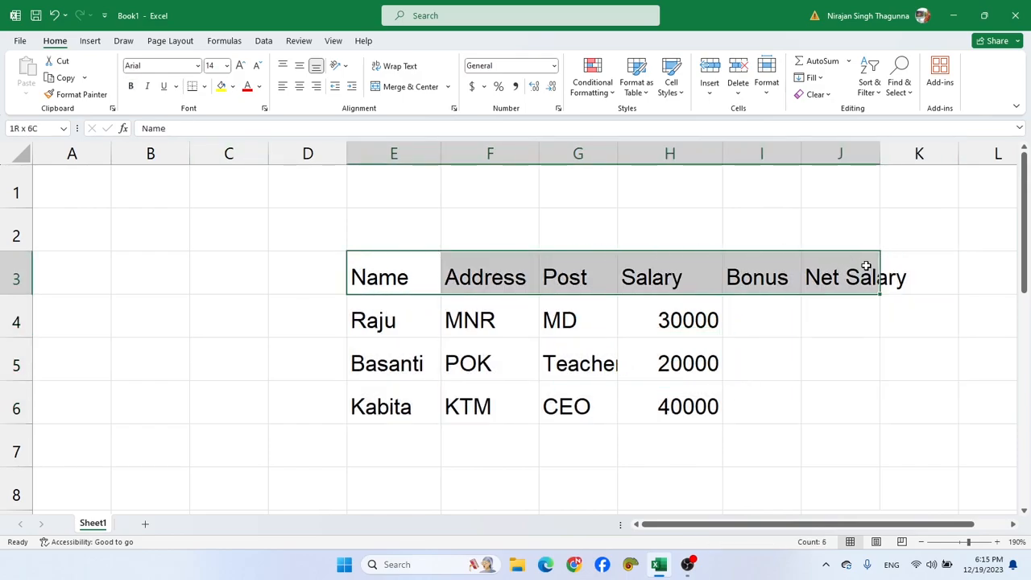
click(130, 86)
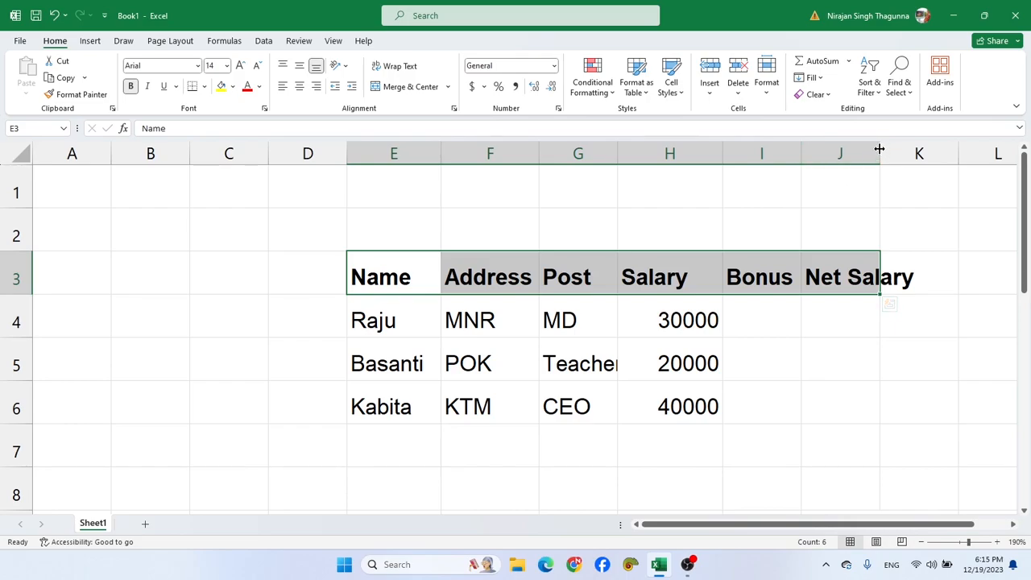
- Autofit the Net Salary, Bonus and Salary columns to their contents
double_click(879, 149)
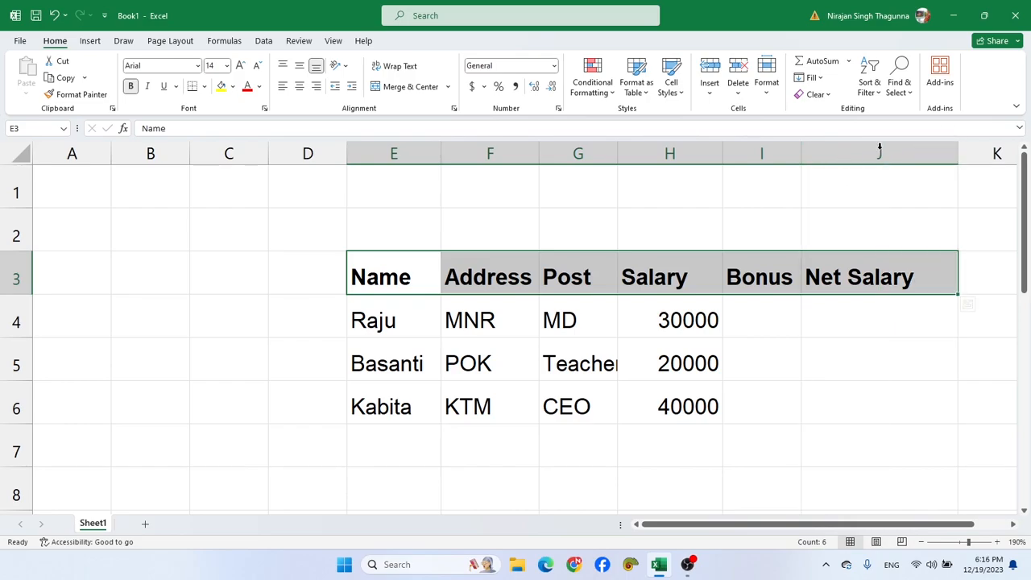
double_click(801, 150)
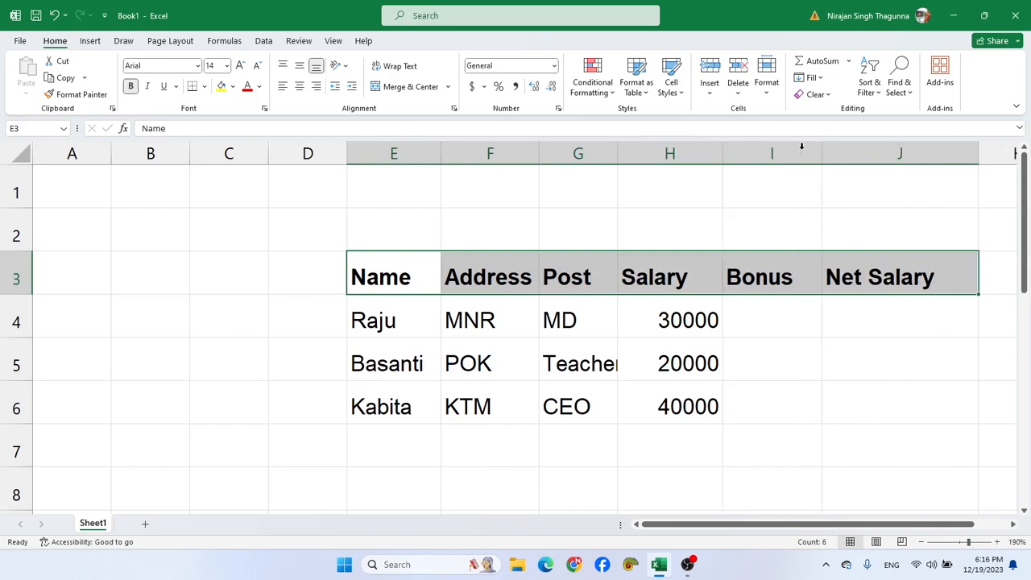
double_click(715, 151)
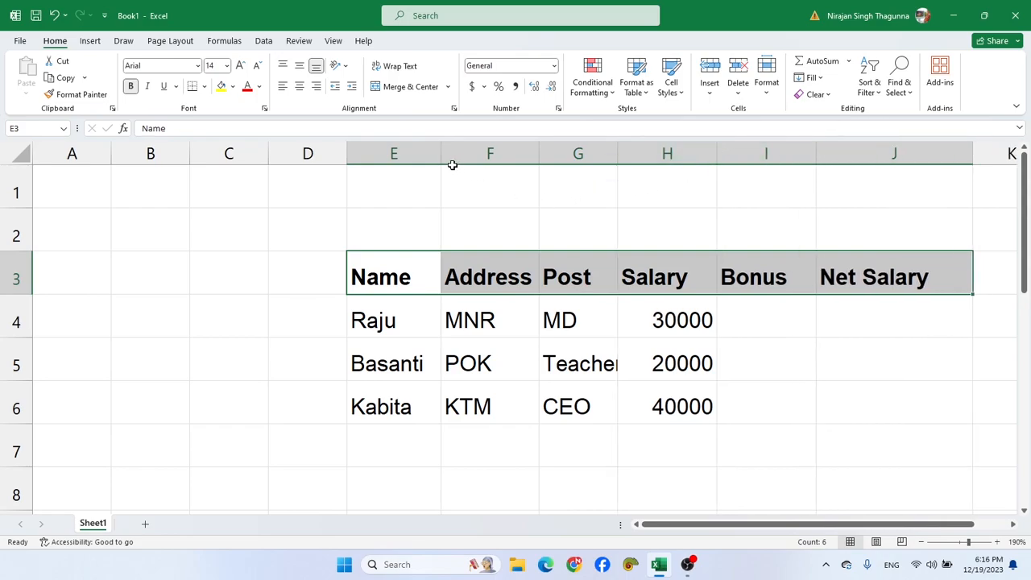
- Try a double underline on the headers in E3:J3 and remove it again
click(176, 87)
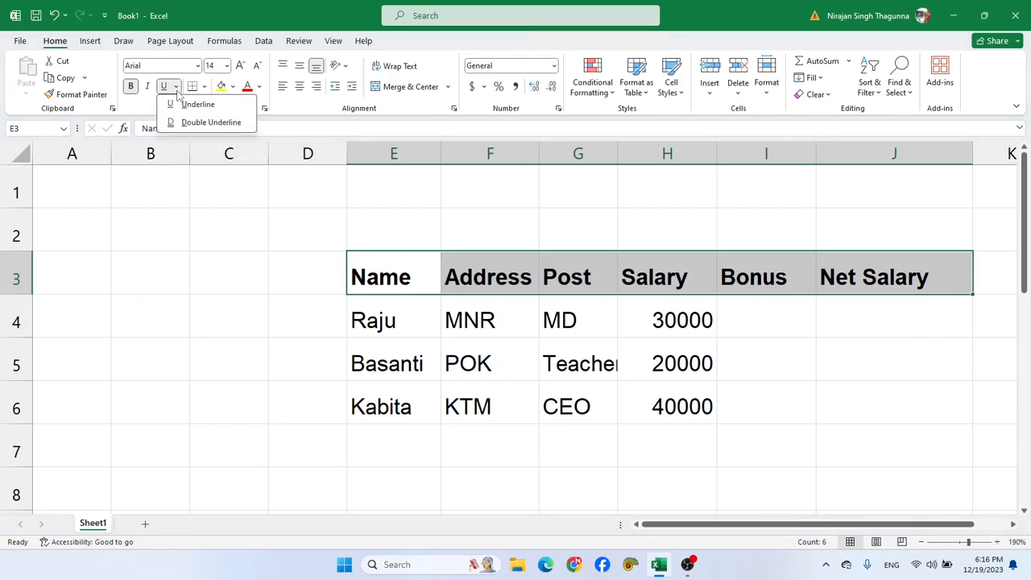
click(202, 123)
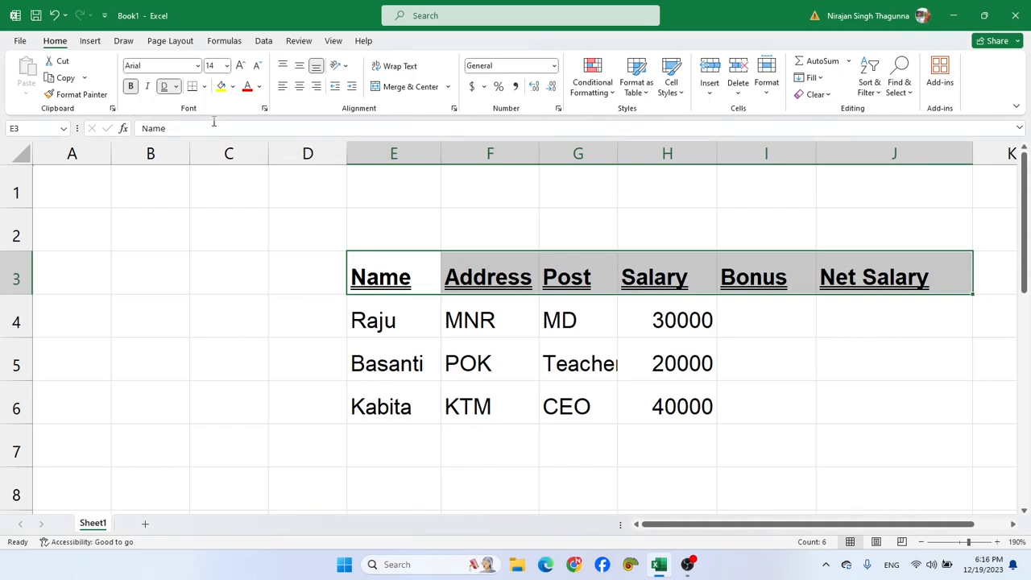
click(176, 87)
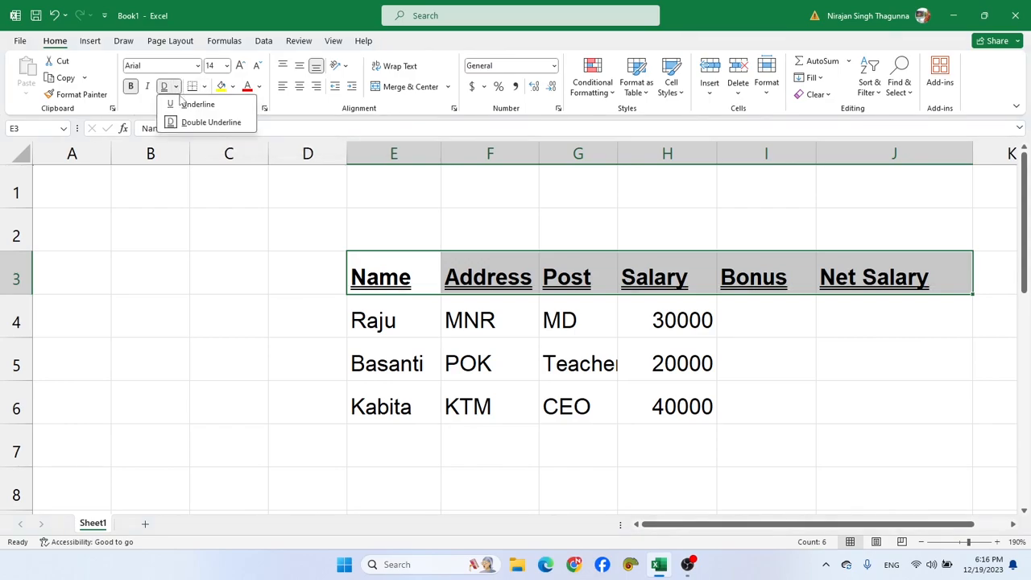
click(198, 122)
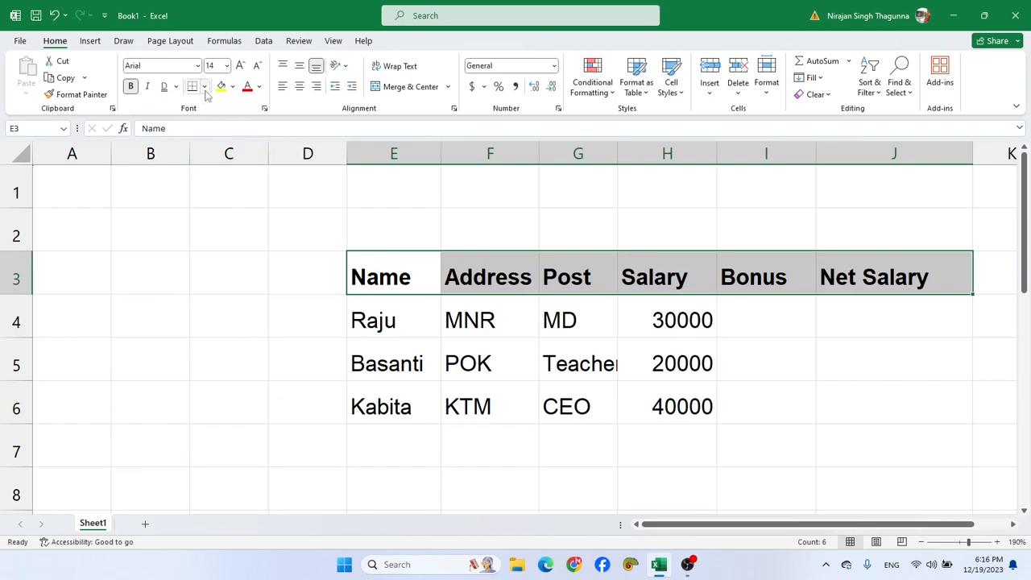
- Apply All Borders to the upper table in E3:J6
click(476, 345)
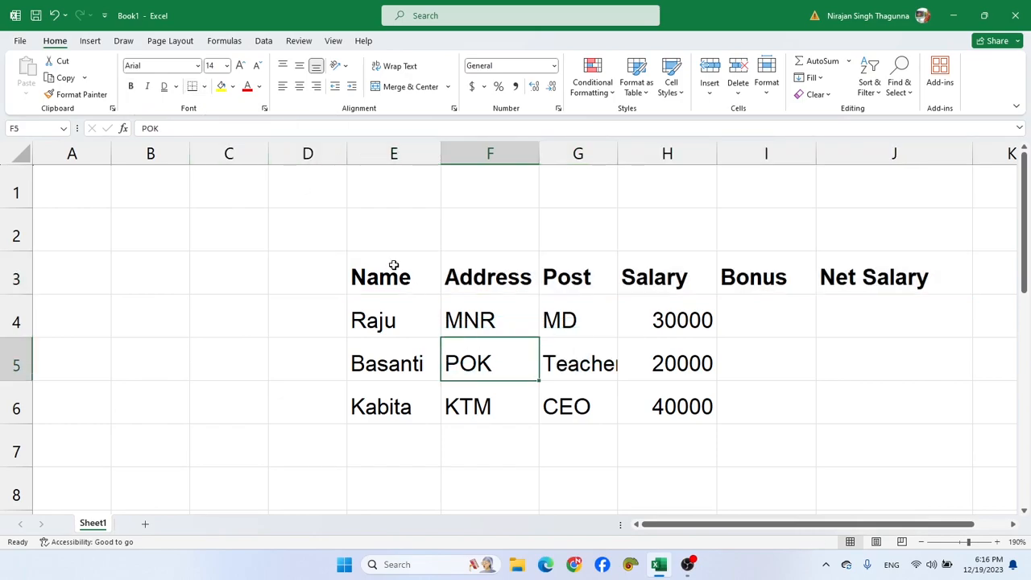
drag(386, 269, 893, 402)
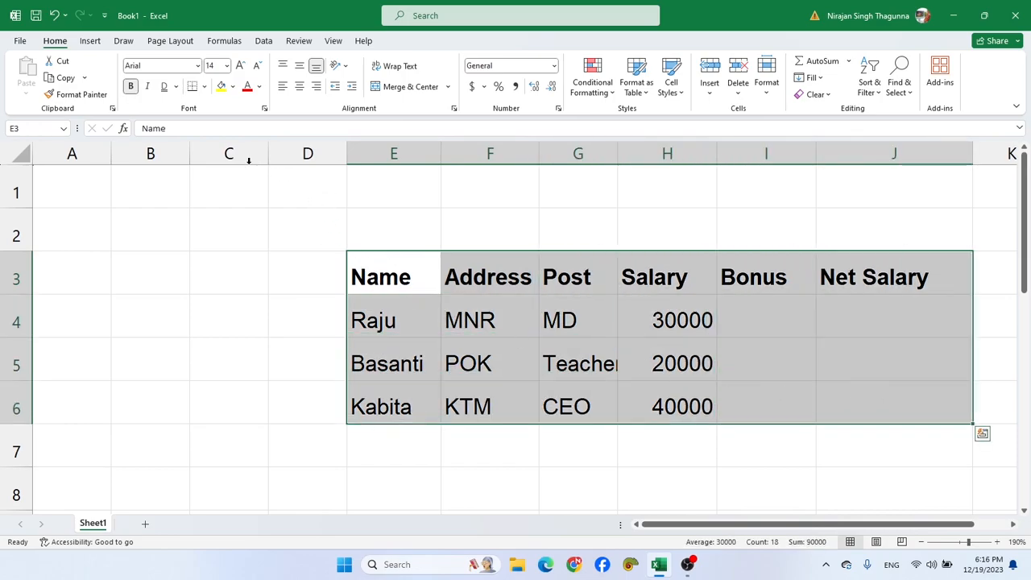
click(205, 87)
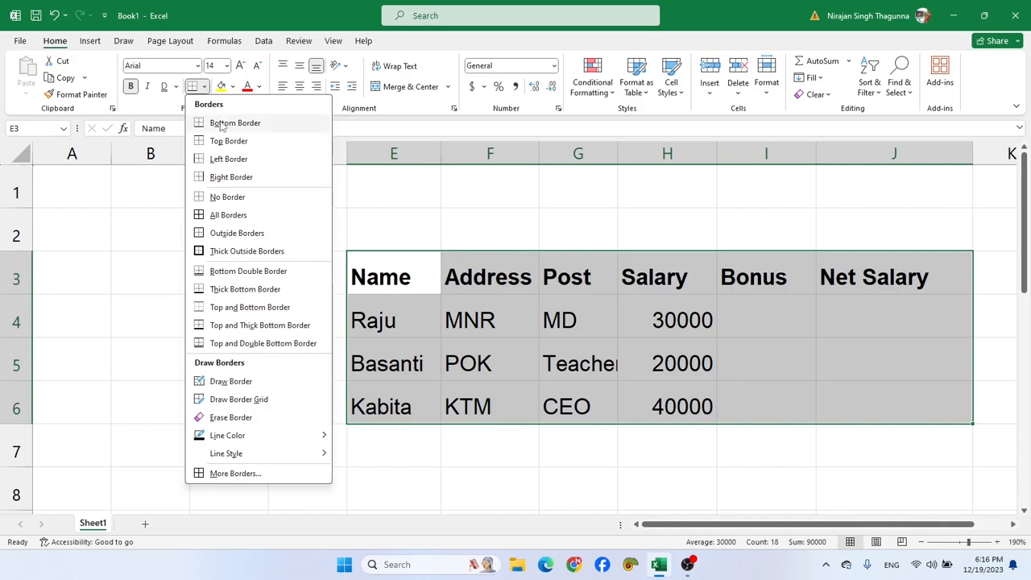
click(230, 216)
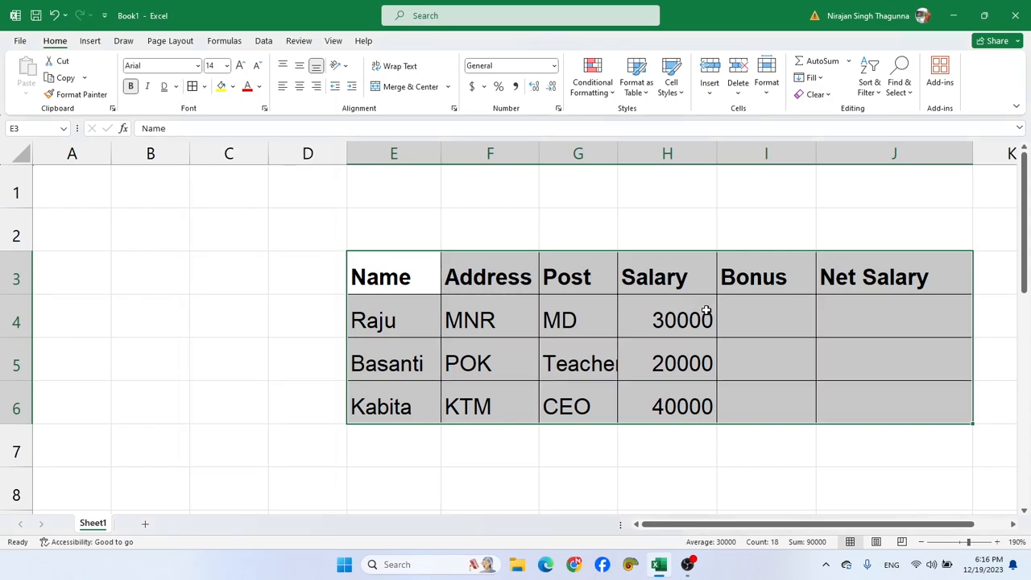
- Apply All Borders to the lower table in E9:J12
scroll(533, 375, down, 3)
scroll(533, 376, up, 2)
scroll(528, 367, down, 1)
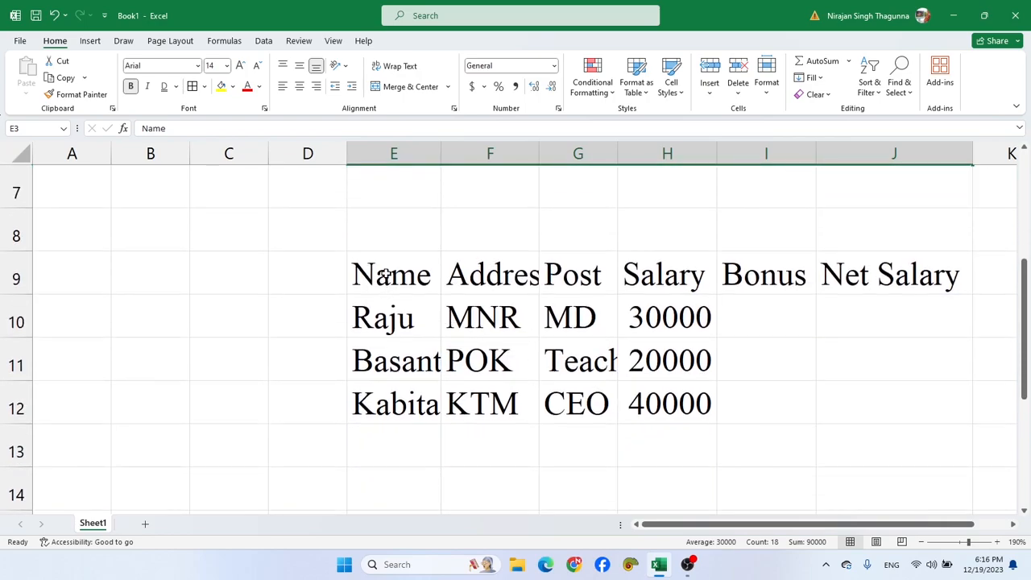
drag(385, 272, 881, 410)
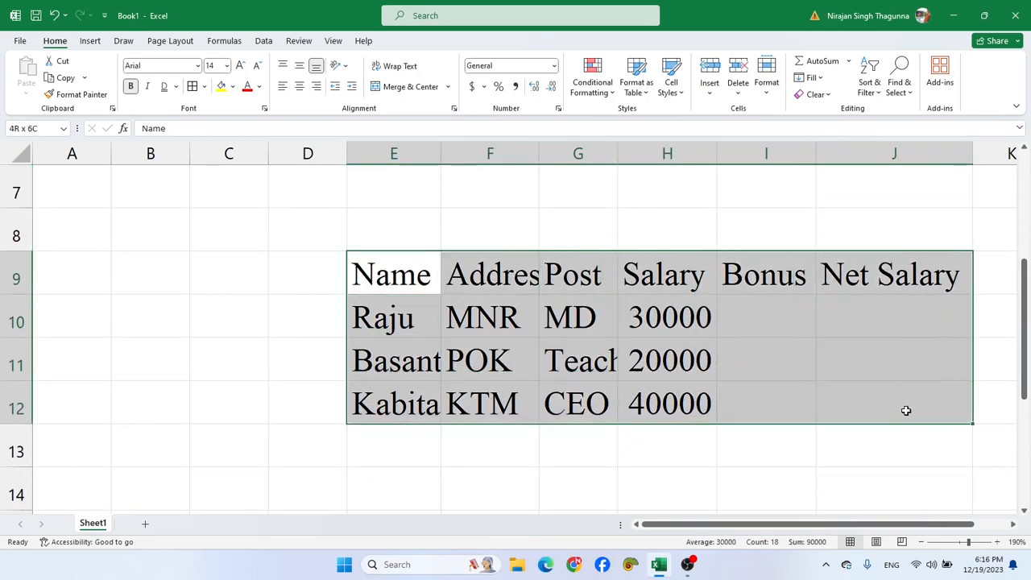
click(204, 86)
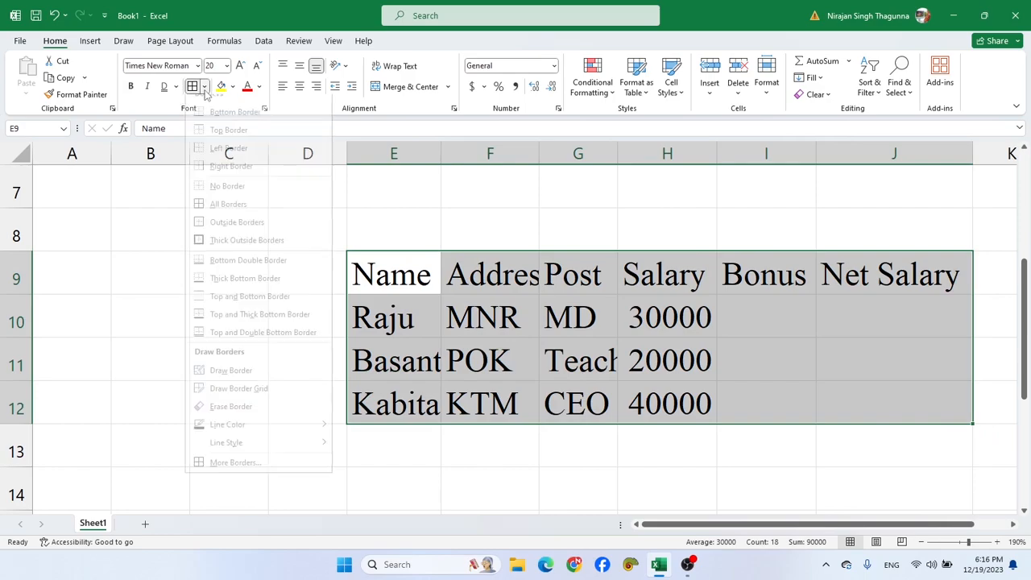
click(228, 215)
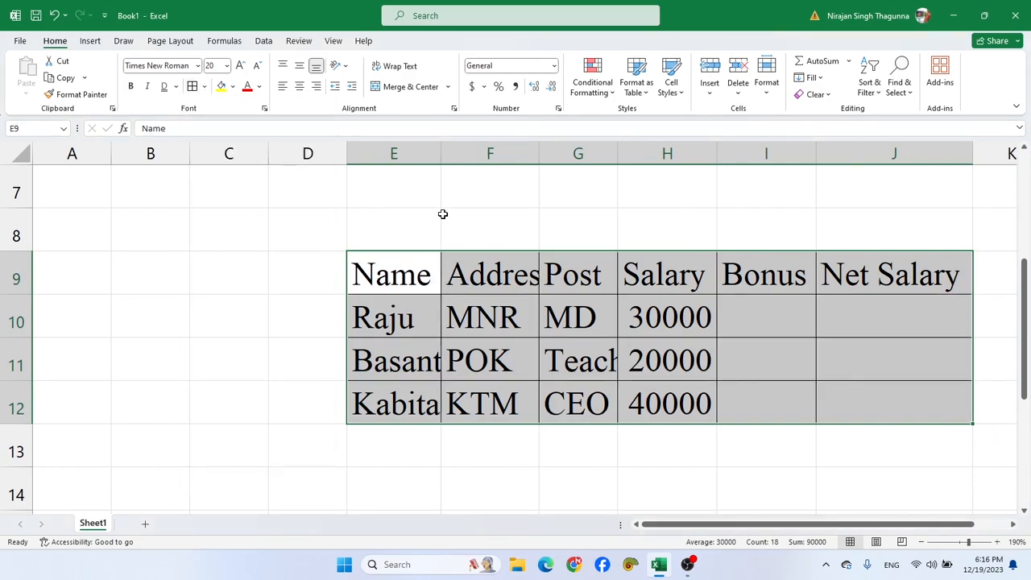
- Widen the Name column until Basanti fits, and autofit the Address and Post columns to their contents
drag(441, 150, 460, 150)
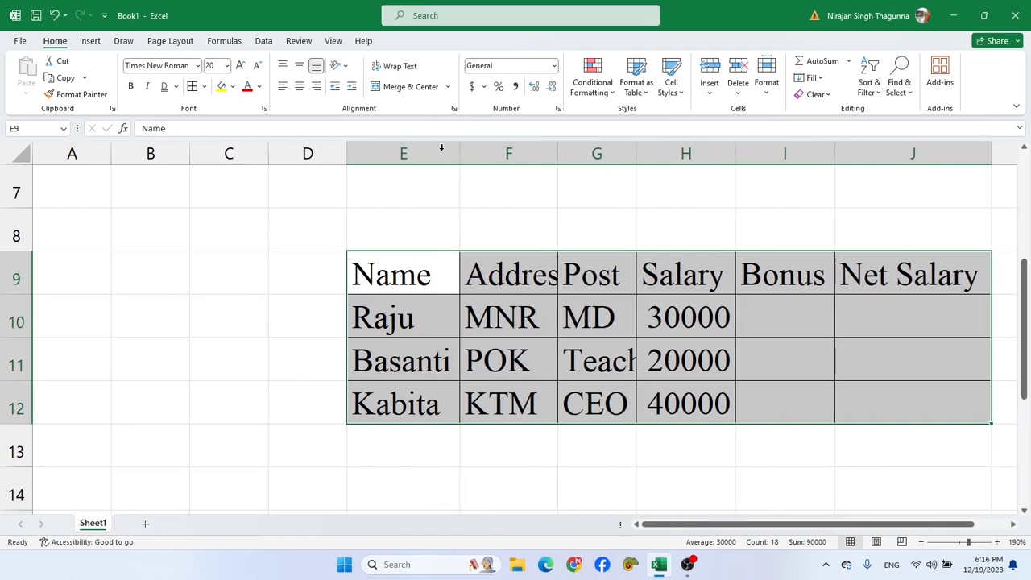
double_click(556, 146)
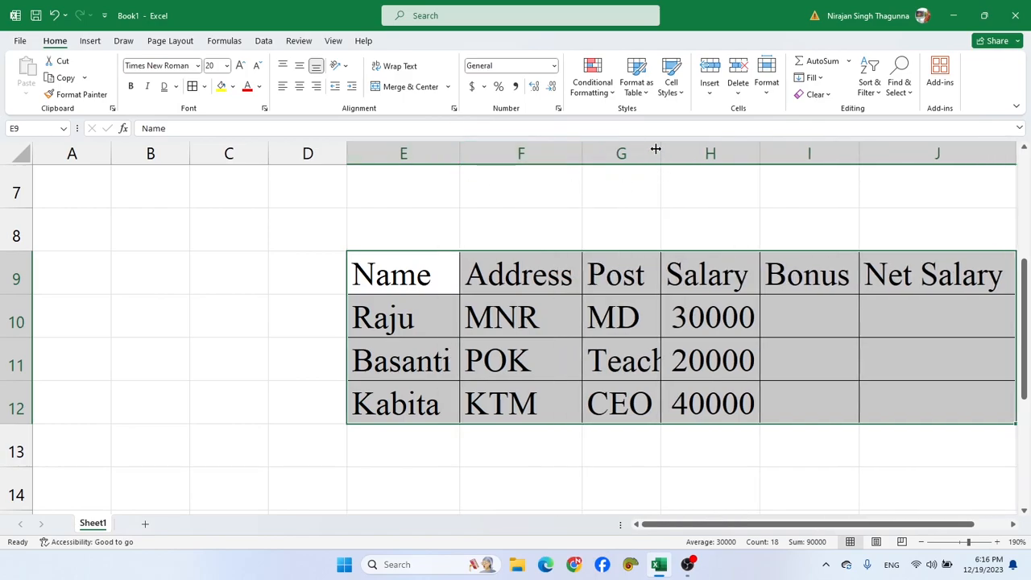
double_click(659, 149)
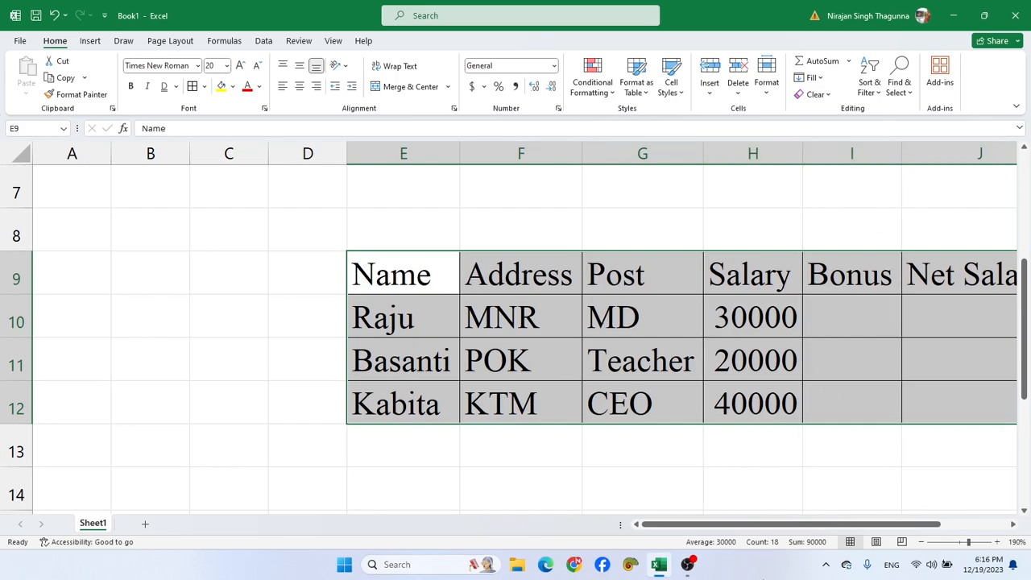
mouse_move(729, 525)
mouse_down()
mouse_move(740, 516)
mouse_move(727, 509)
mouse_up()
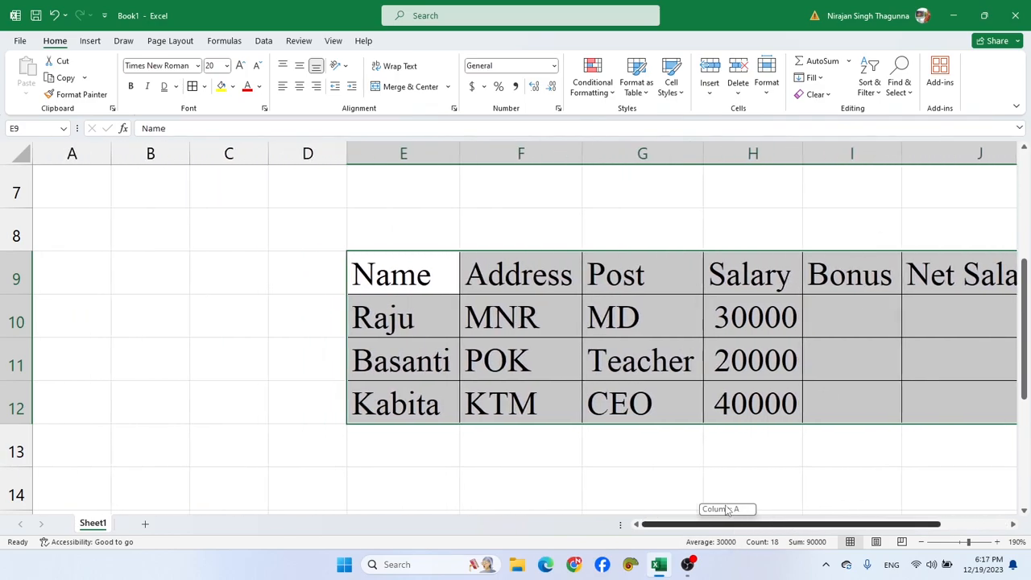
click(643, 328)
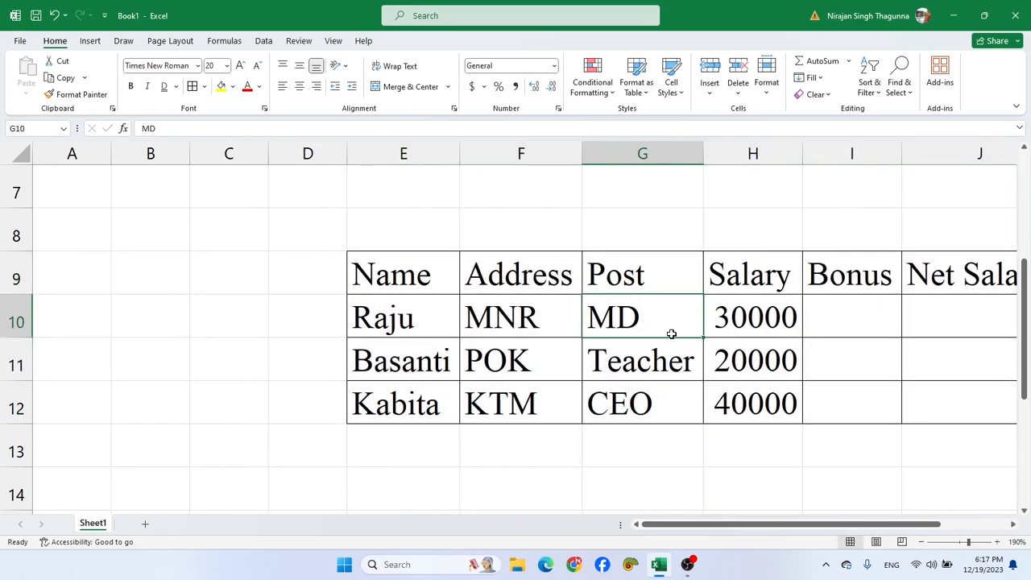
- Apply Thick Outside Borders to the lower table in E9:J12
click(395, 279)
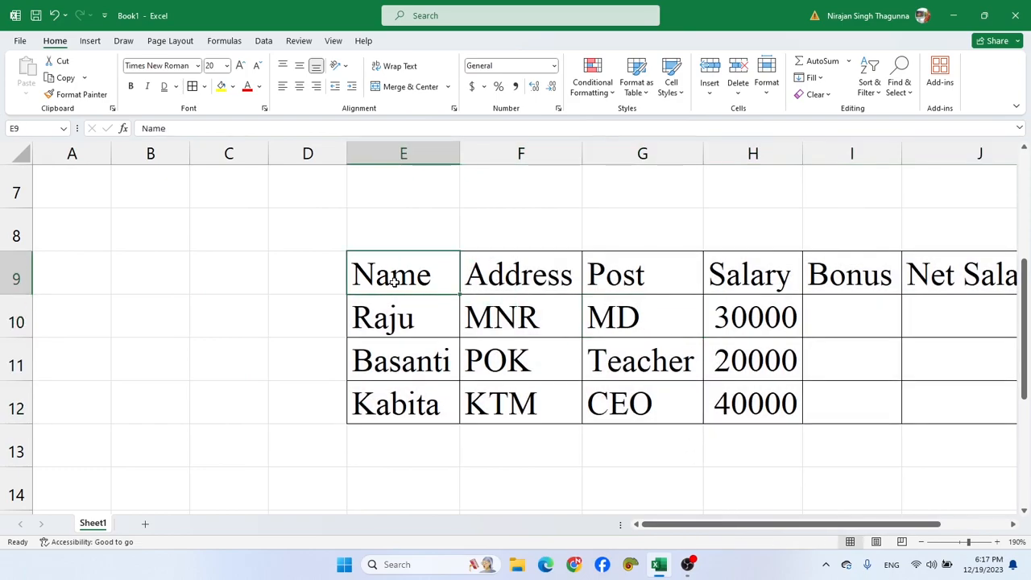
drag(668, 524, 734, 521)
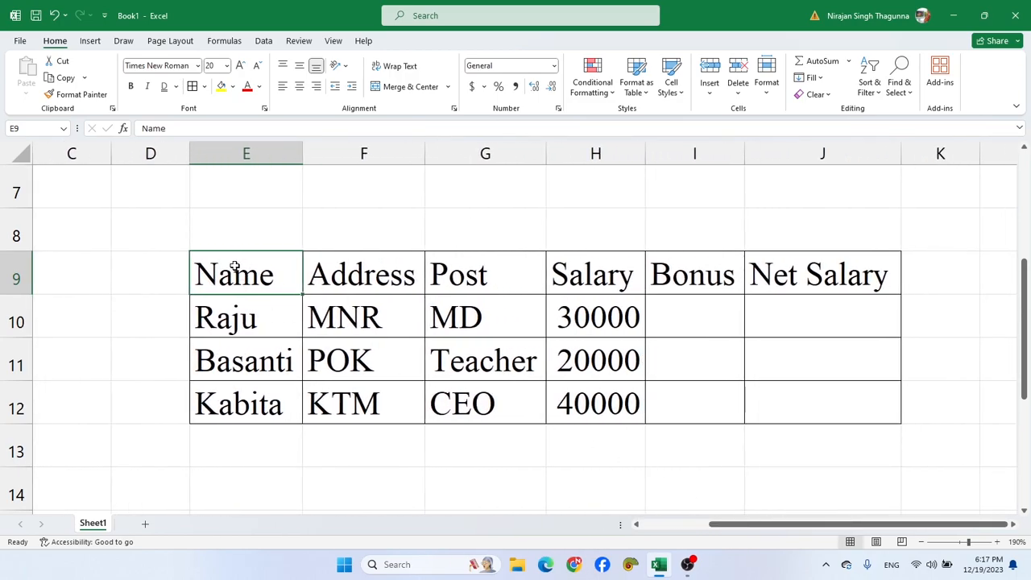
drag(244, 274, 832, 394)
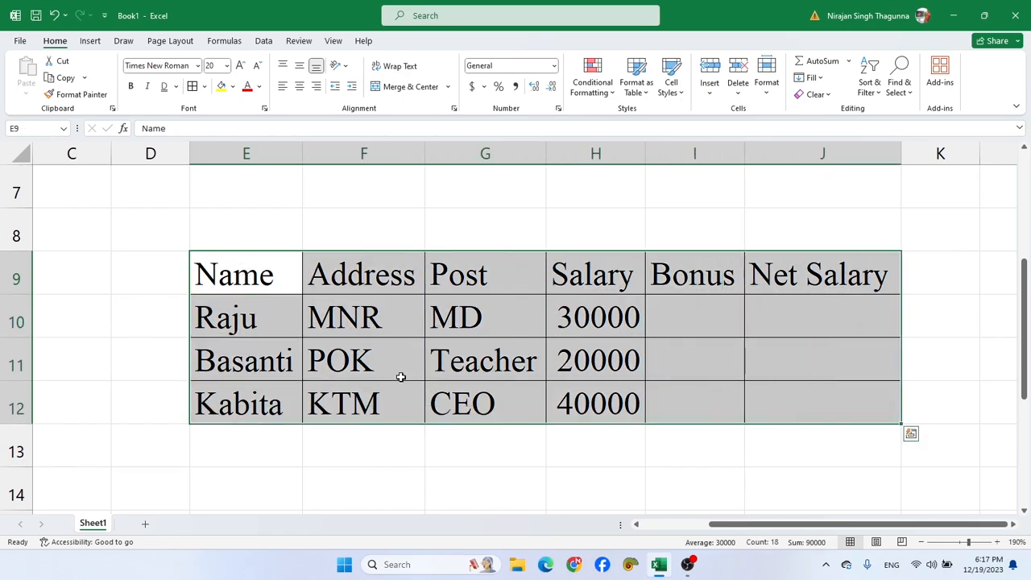
click(322, 315)
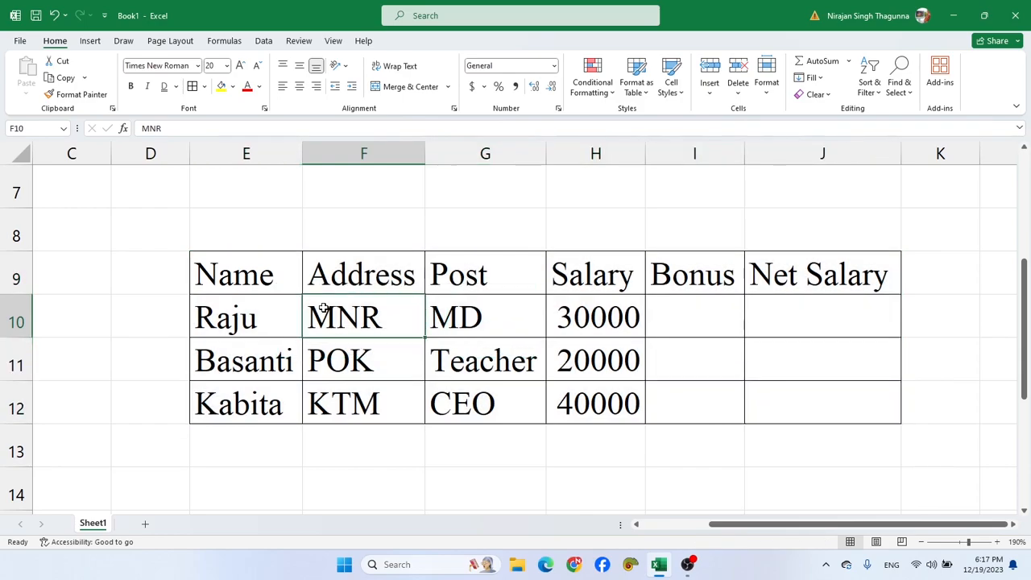
click(232, 274)
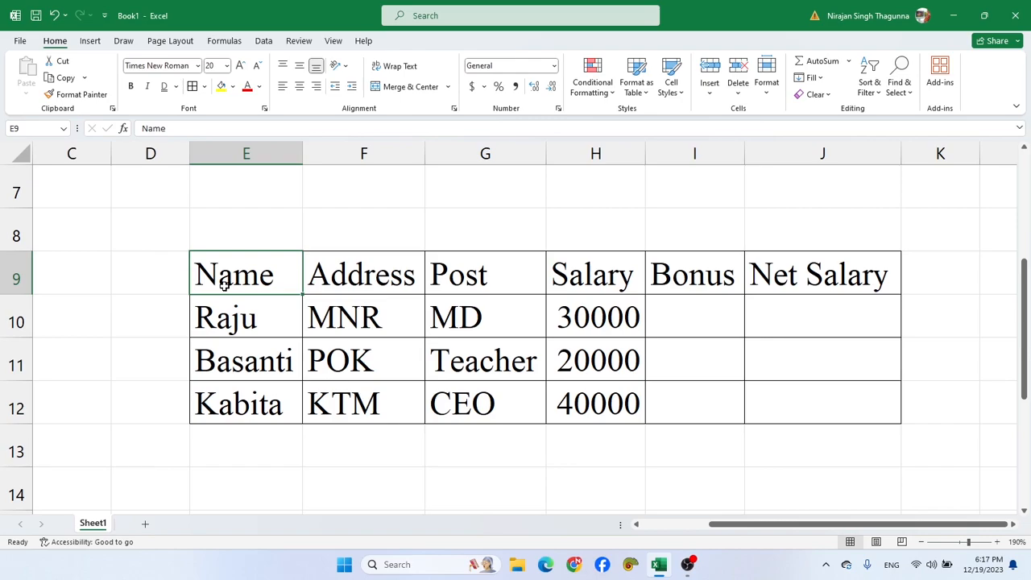
key(ctrl+a)
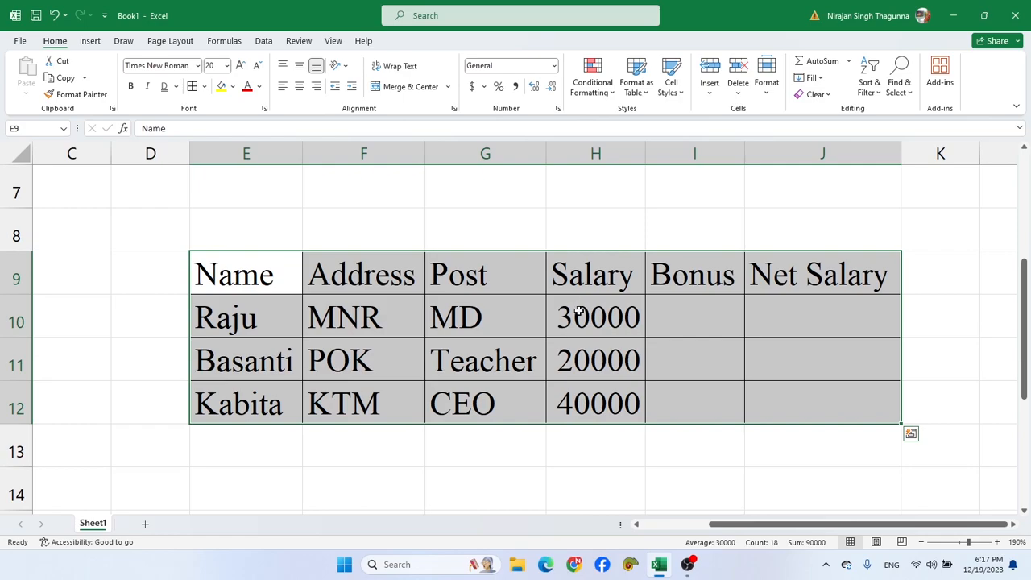
click(205, 87)
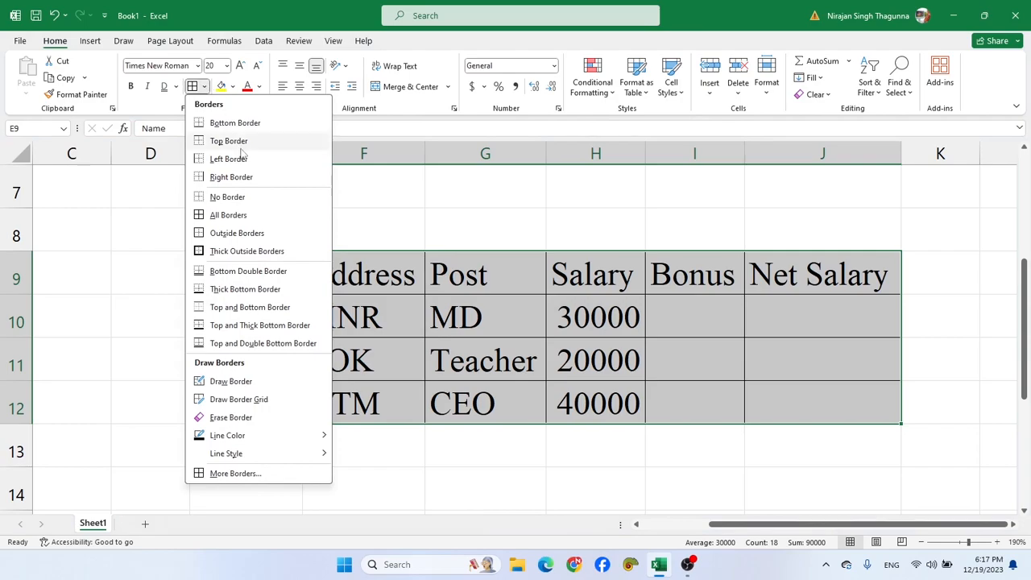
click(223, 252)
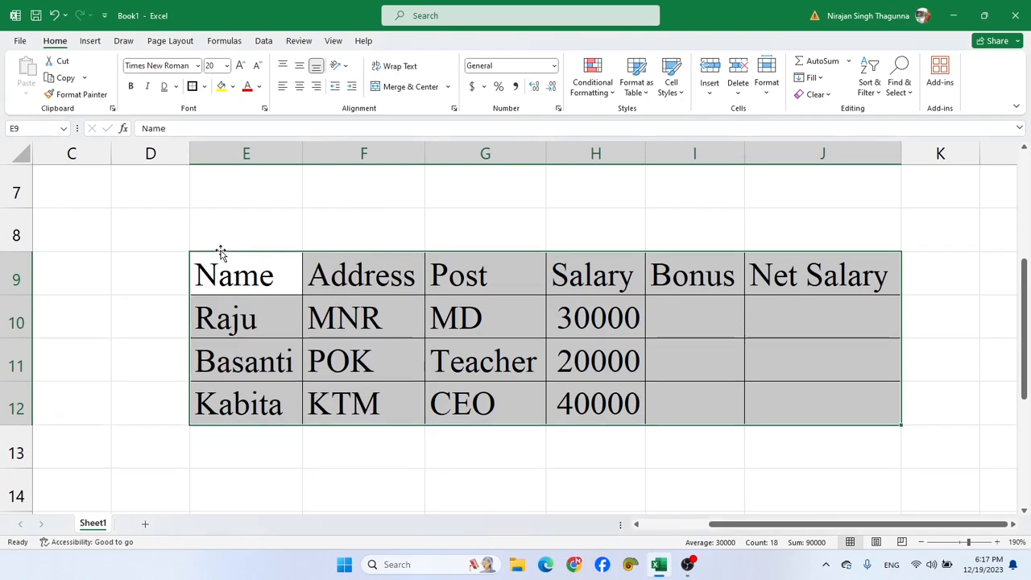
click(266, 272)
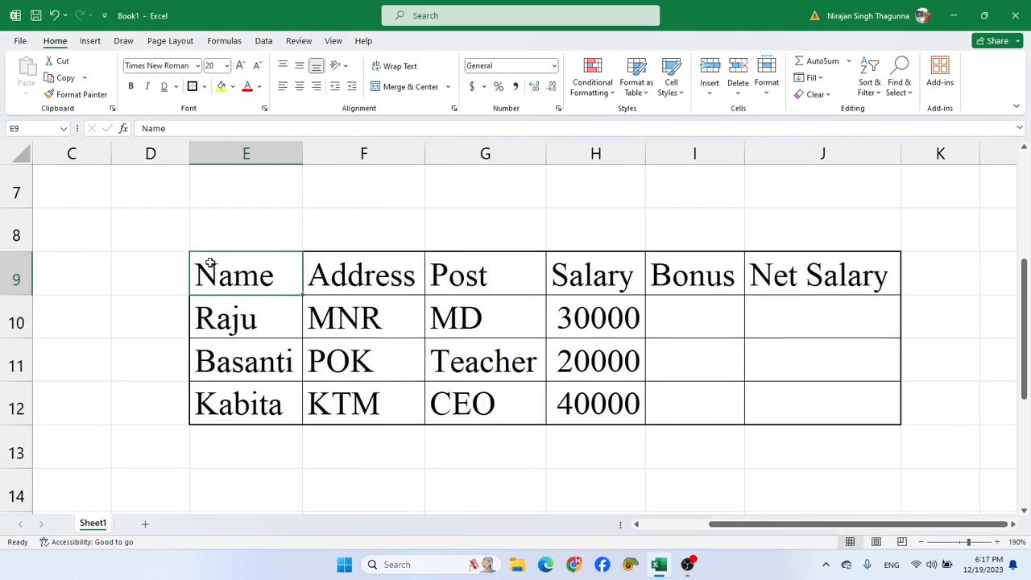
- Set the border line color to red and draw a border along the outer edge of E9:E10 beside column D
drag(226, 273, 642, 391)
key(shift+Right)
key(shift+Right)
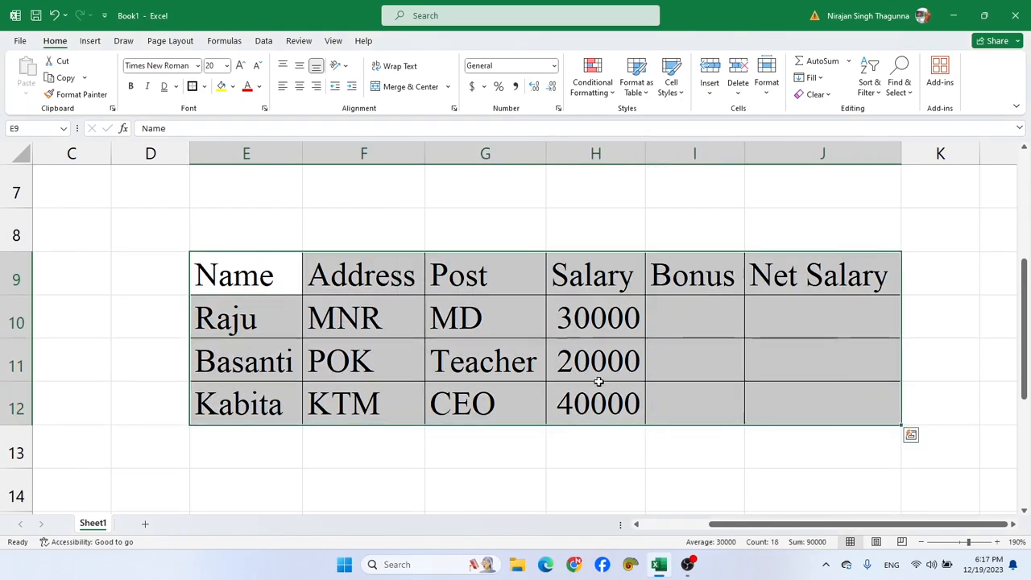
click(205, 88)
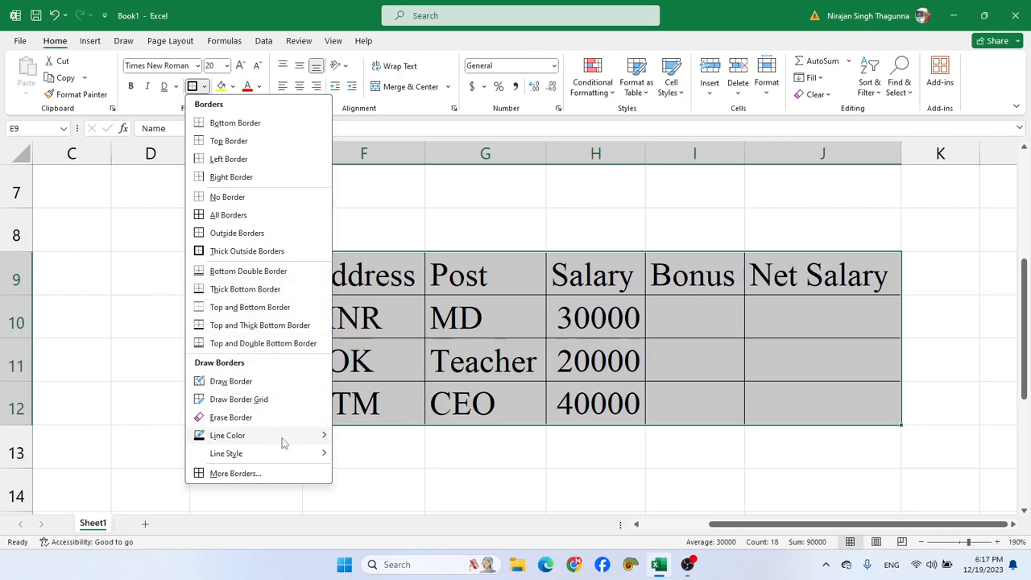
mouse_move(281, 442)
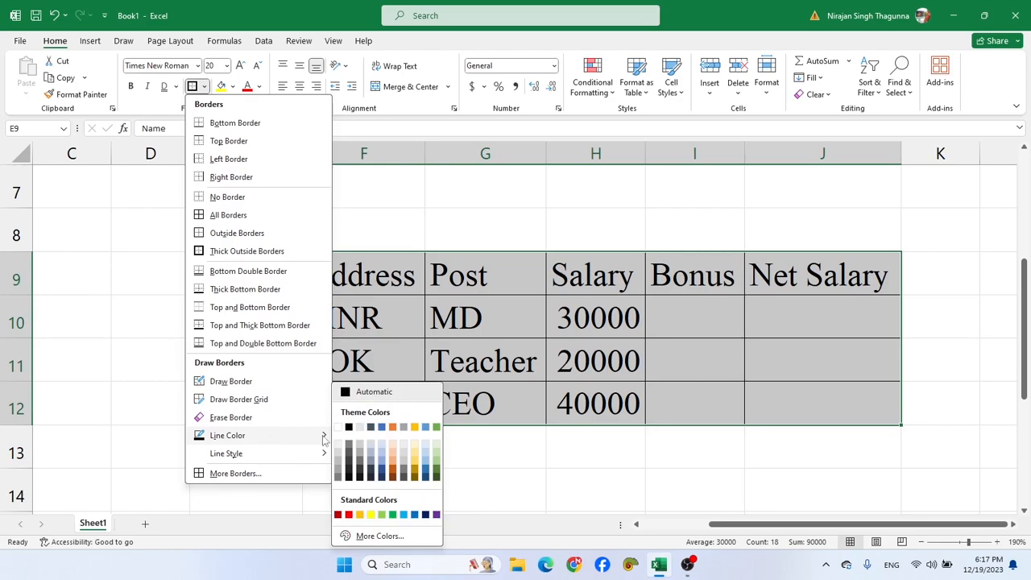
click(350, 513)
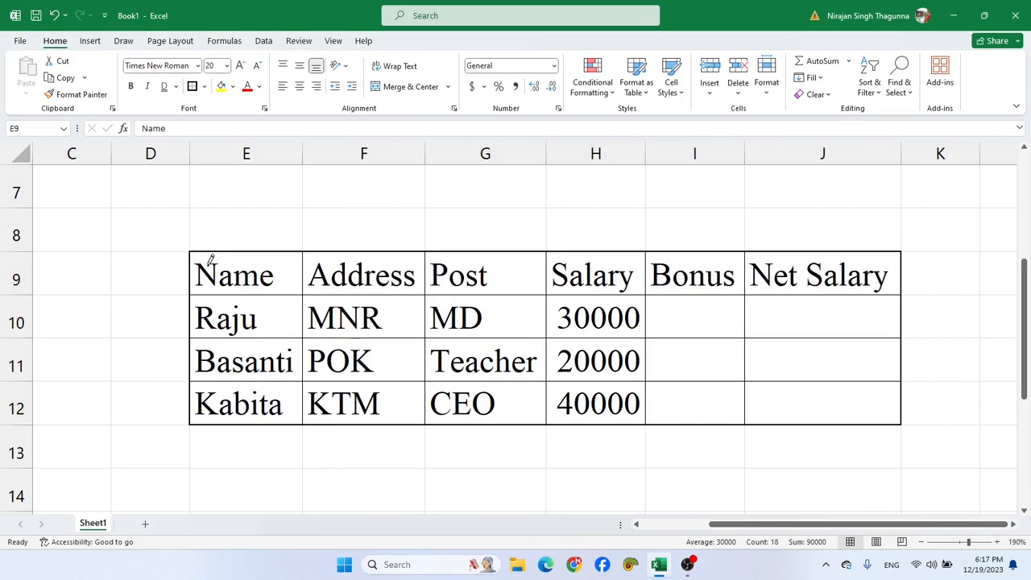
drag(191, 252, 196, 310)
key(Escape)
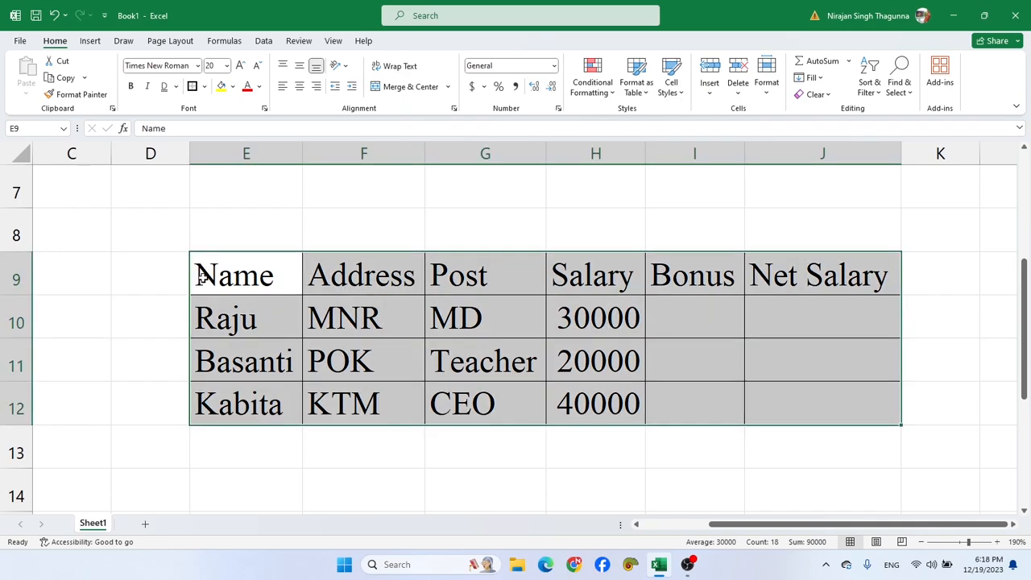
click(206, 275)
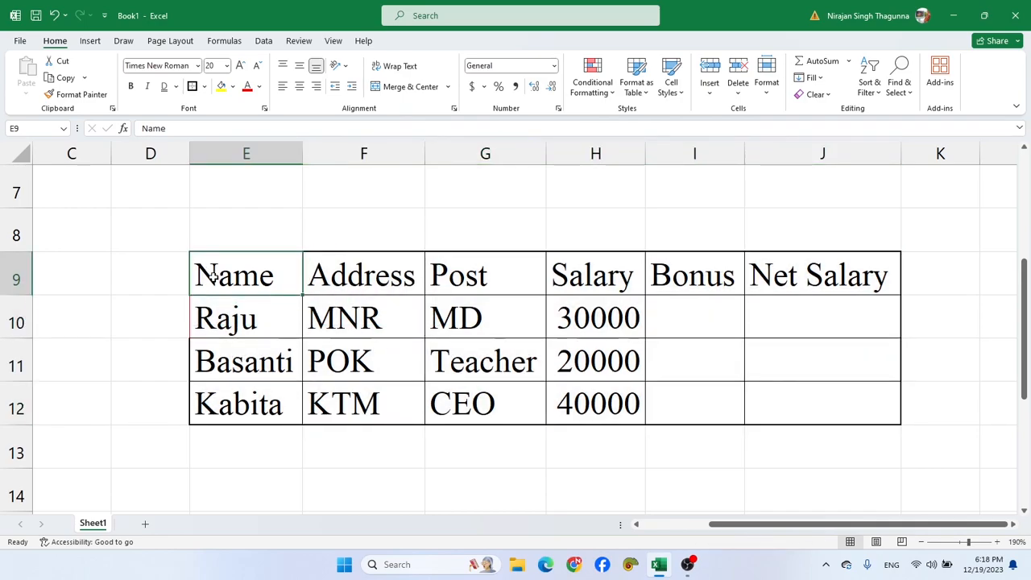
- Apply All Borders in red to the lower table in E9:J12
drag(205, 274, 830, 400)
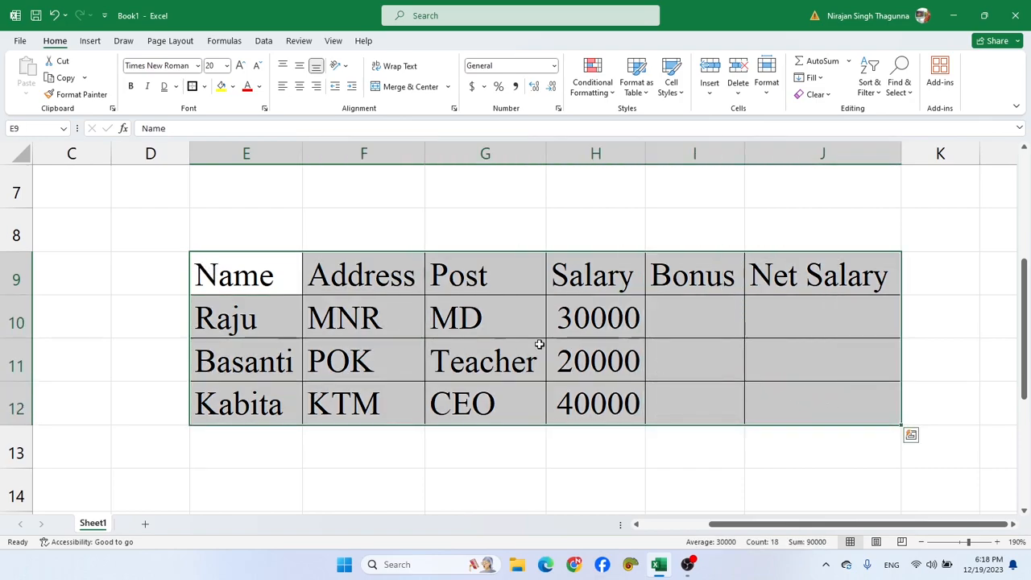
click(206, 86)
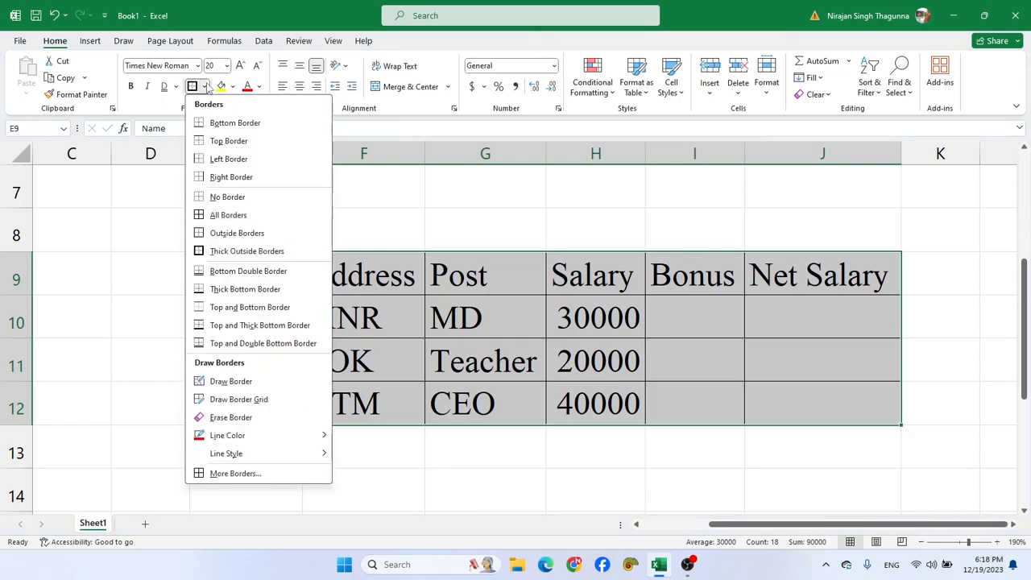
click(227, 215)
click(276, 297)
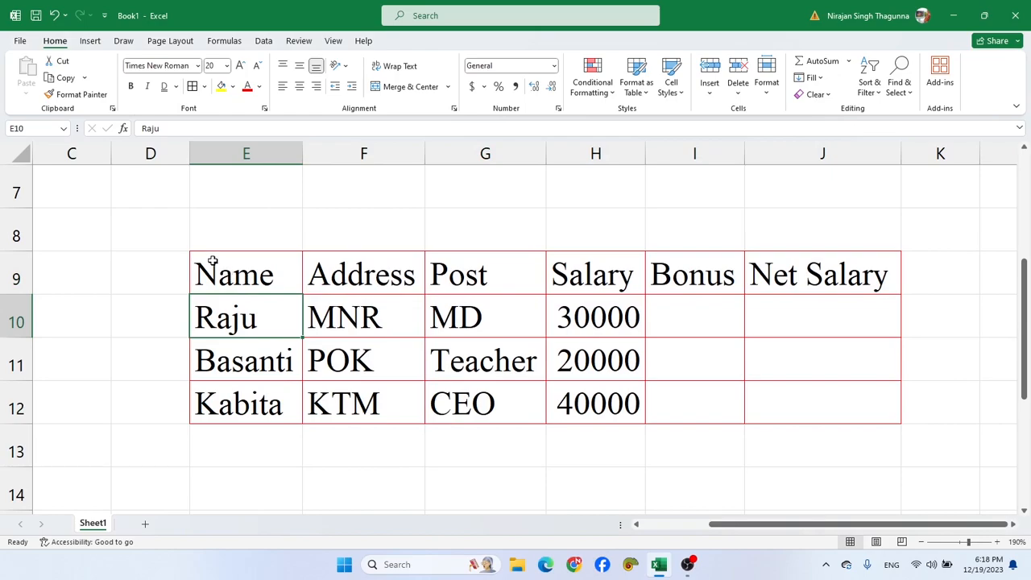
- Set the border line color to dark blue and apply All Borders to the lower table in E9:J12
click(212, 262)
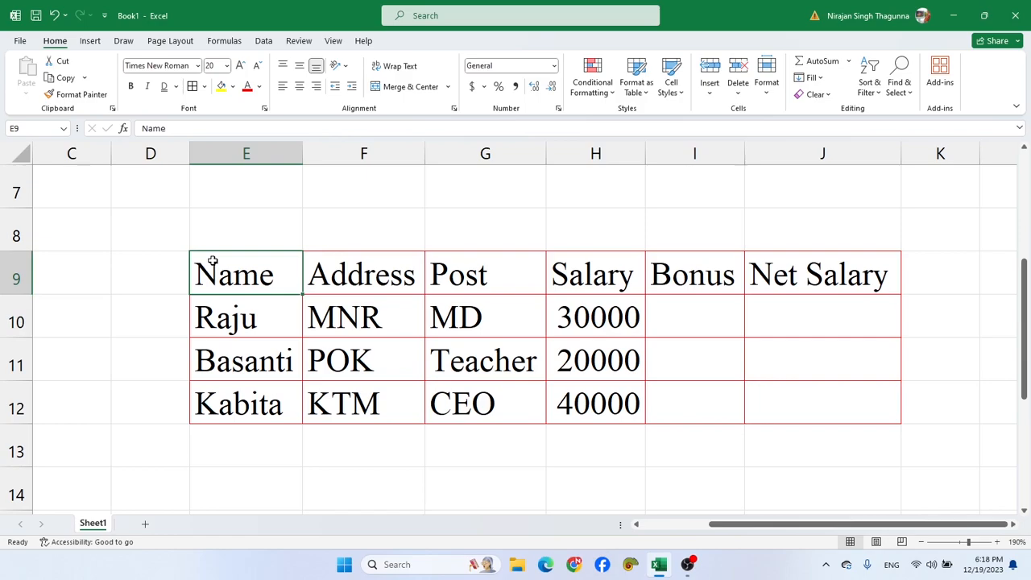
key(ctrl+a)
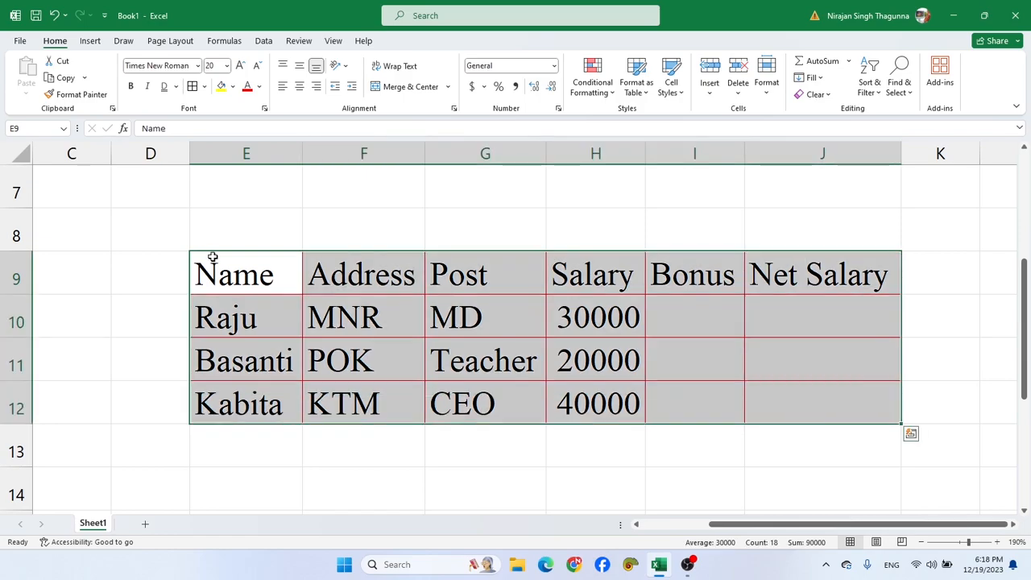
click(206, 87)
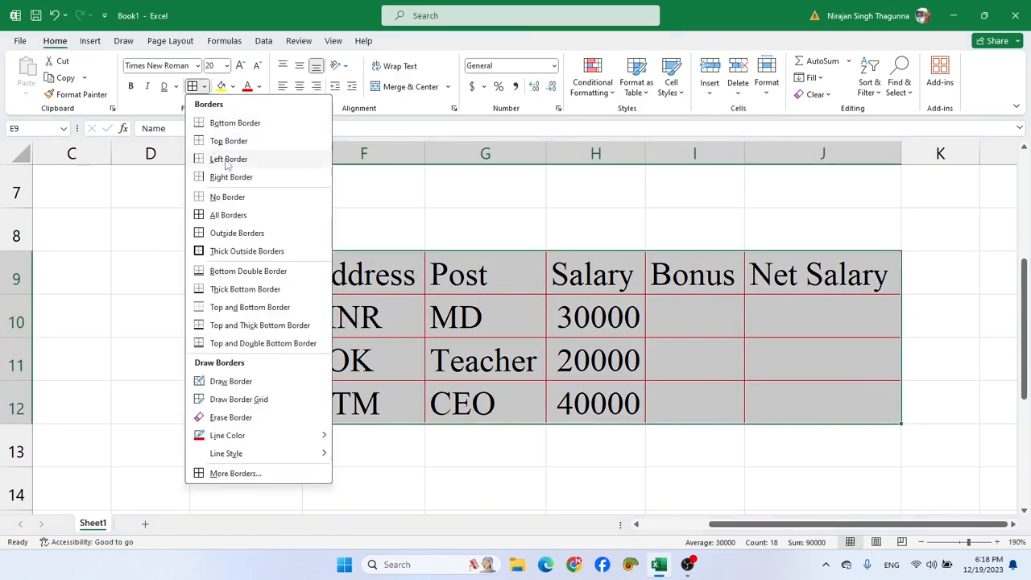
mouse_move(260, 435)
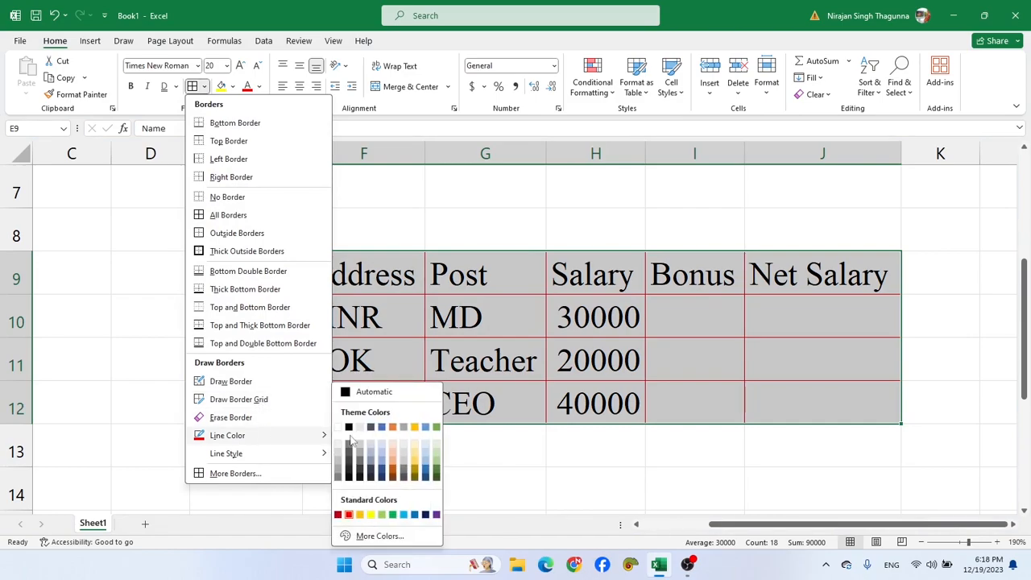
click(426, 516)
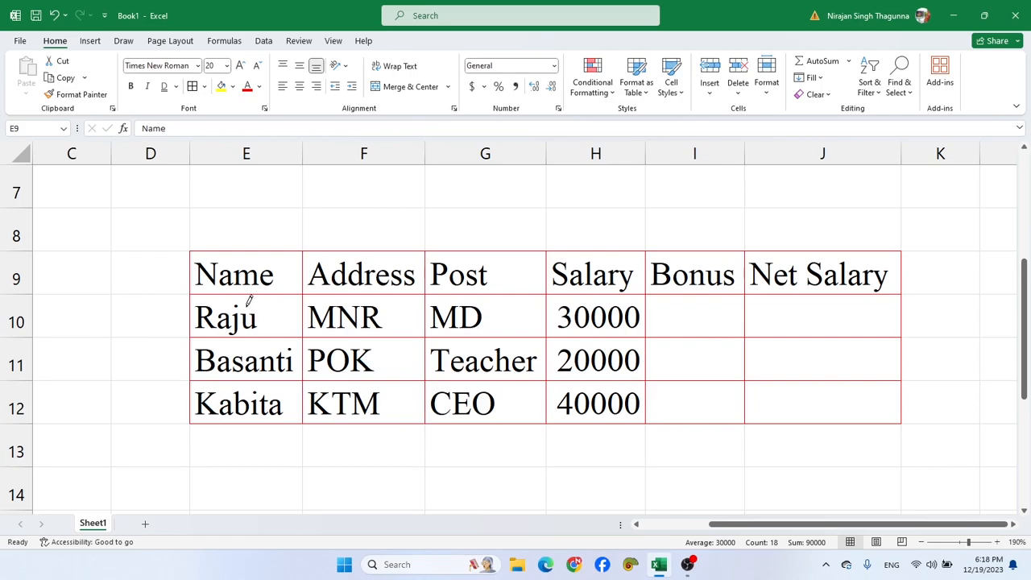
key(Escape)
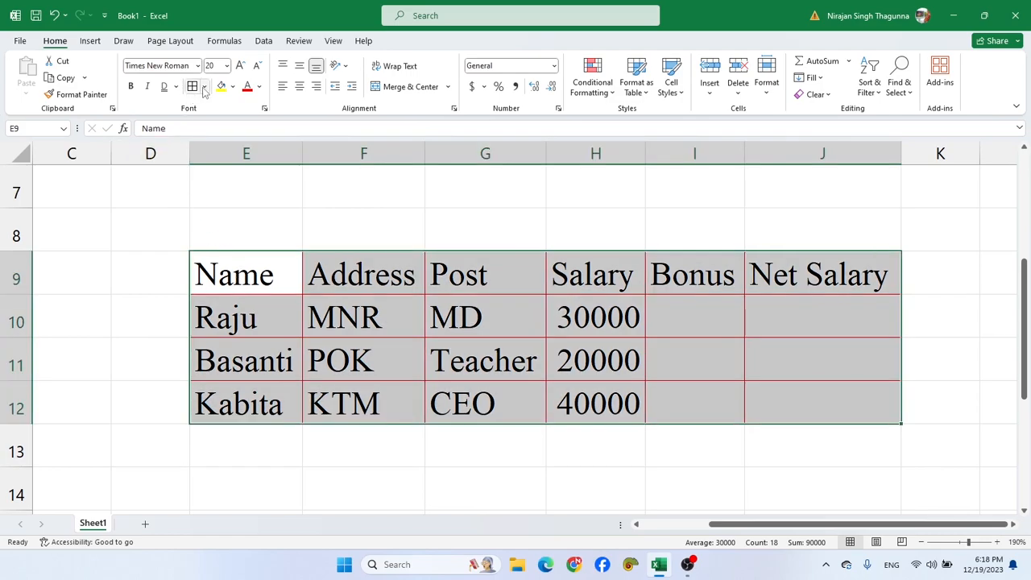
click(204, 87)
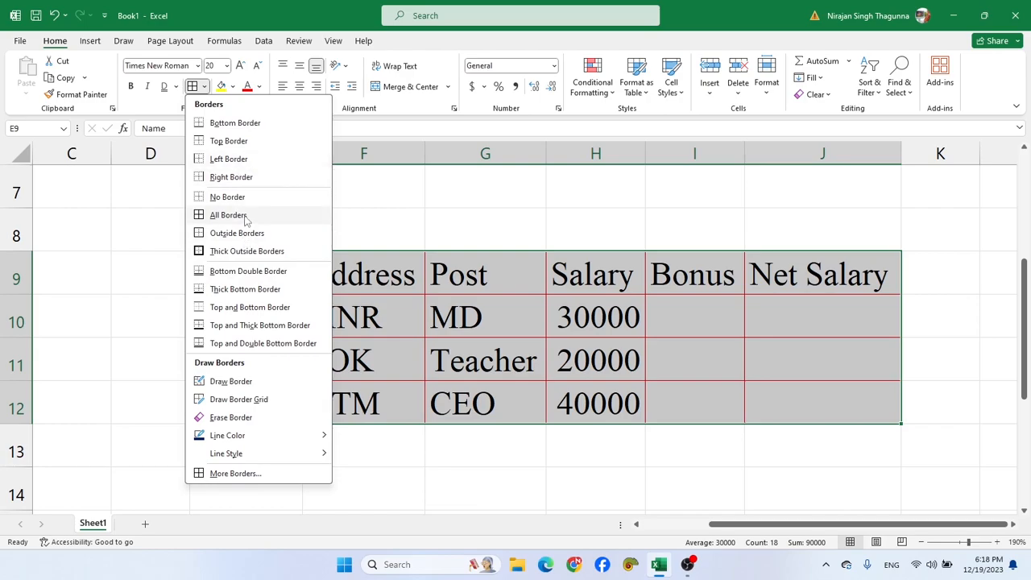
click(229, 215)
click(283, 275)
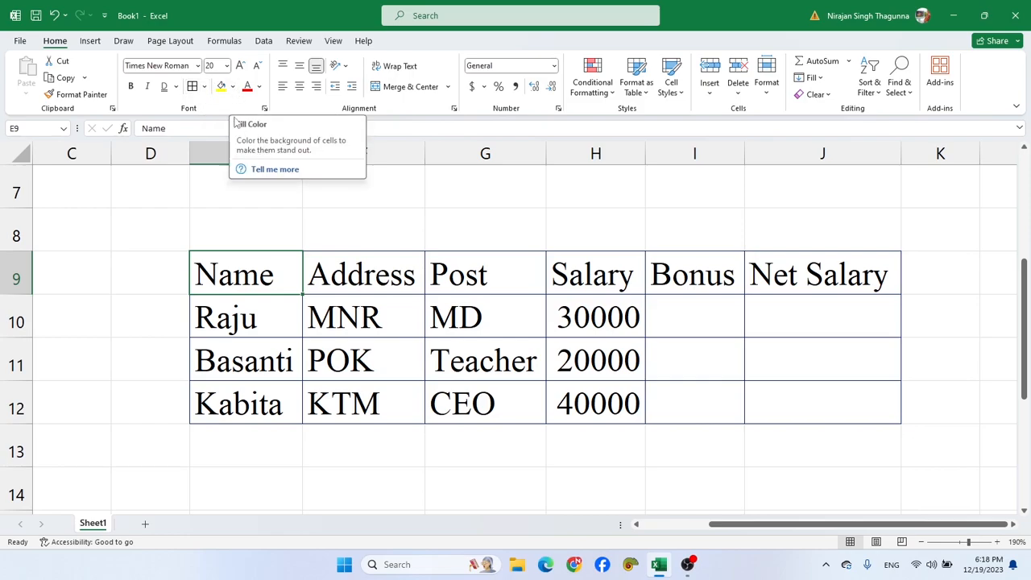
- Fill the header row E9:J9 of the lower table with the standard green color
click(271, 322)
drag(227, 267, 879, 271)
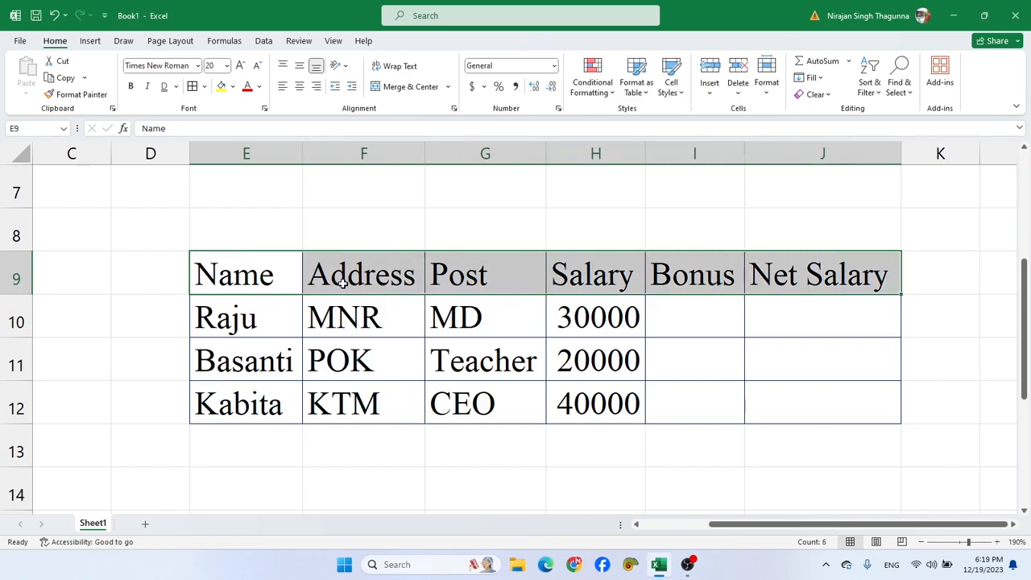
click(232, 88)
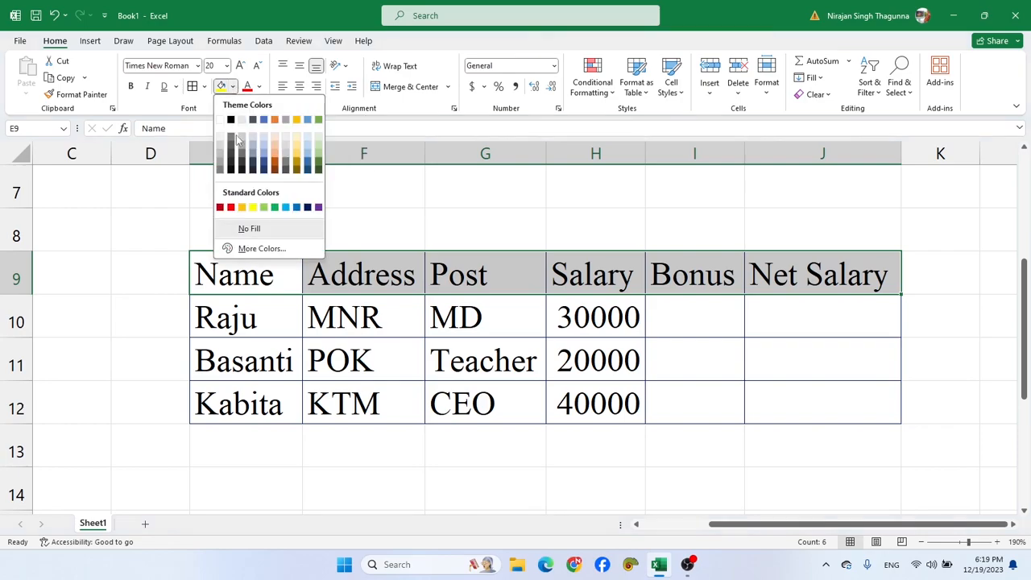
click(275, 208)
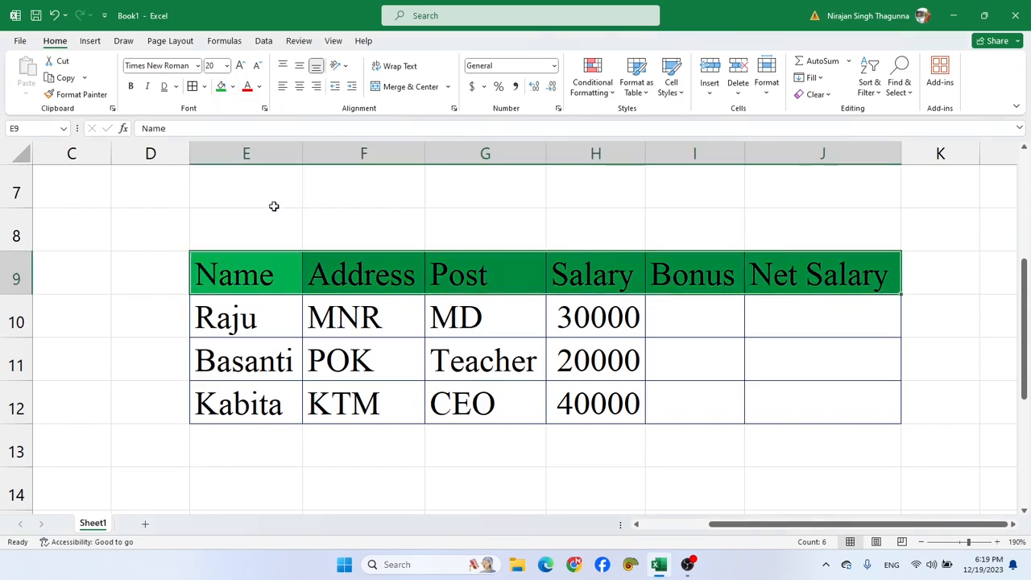
- Make the header text in E9:J9 bold and set its font color to white
click(131, 87)
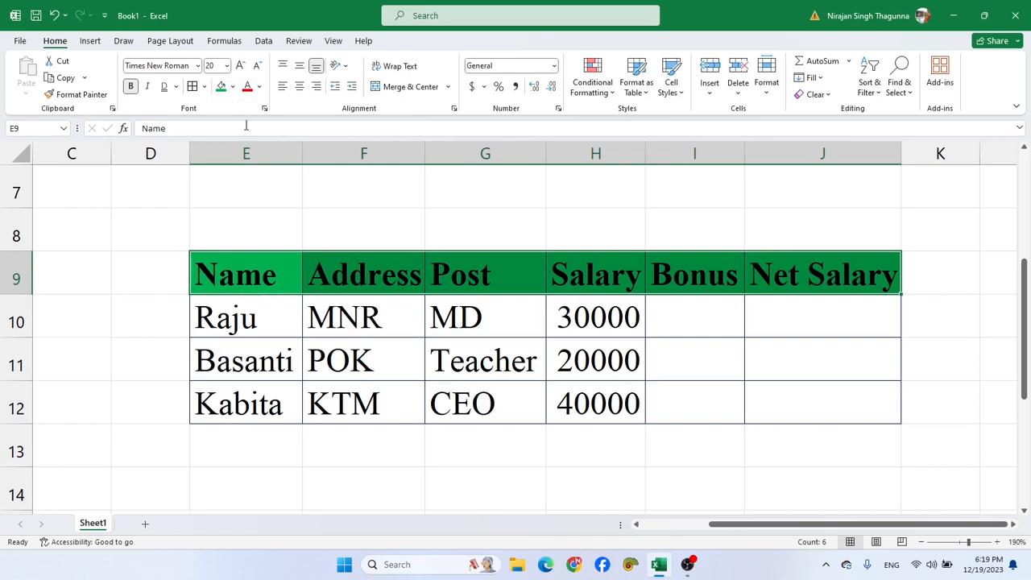
click(259, 87)
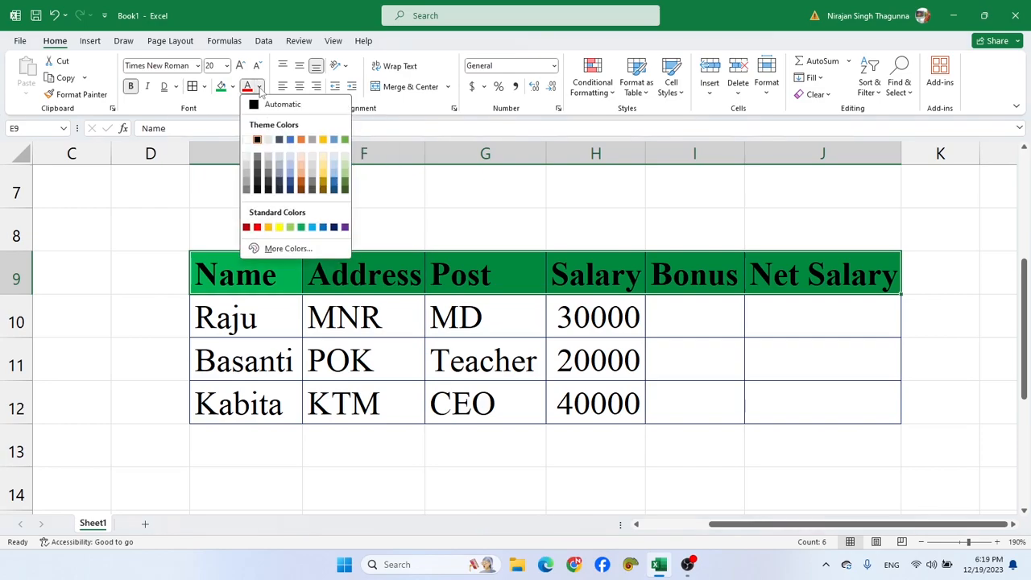
click(246, 140)
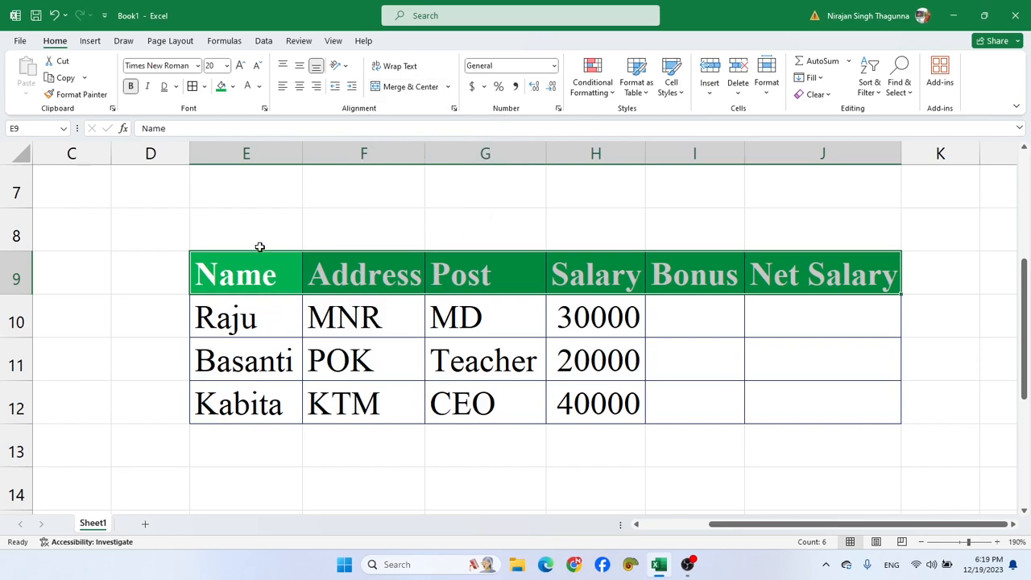
click(230, 235)
drag(224, 236, 843, 229)
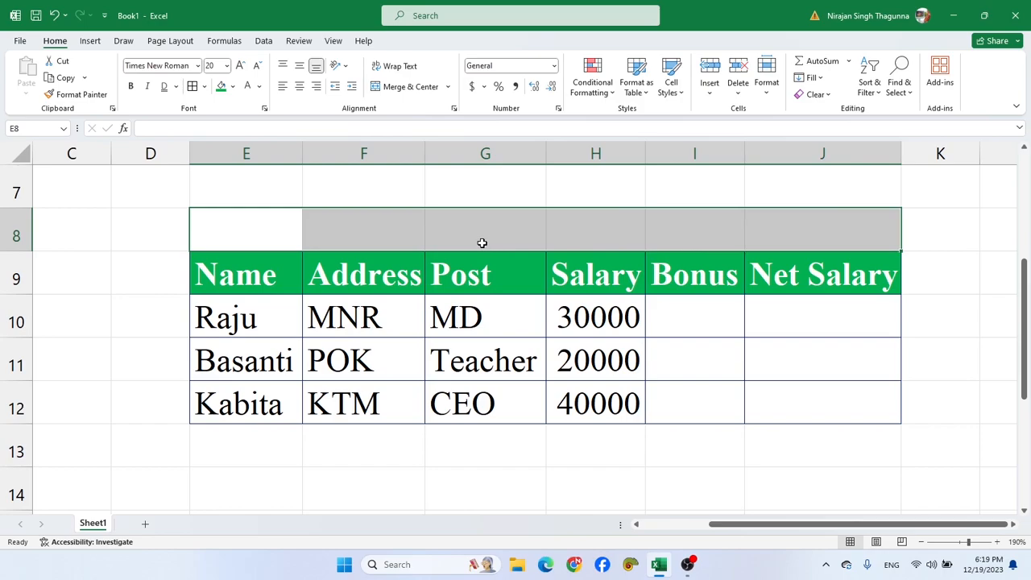
click(448, 87)
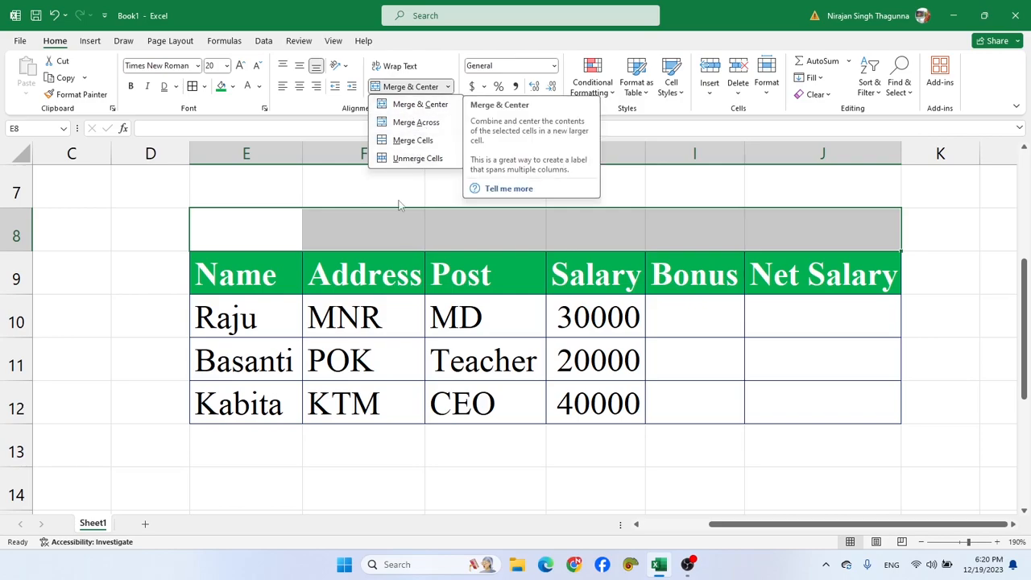
click(414, 236)
- Enter the title IT ZONE COMPUTER in cell E8 above the table
click(249, 224)
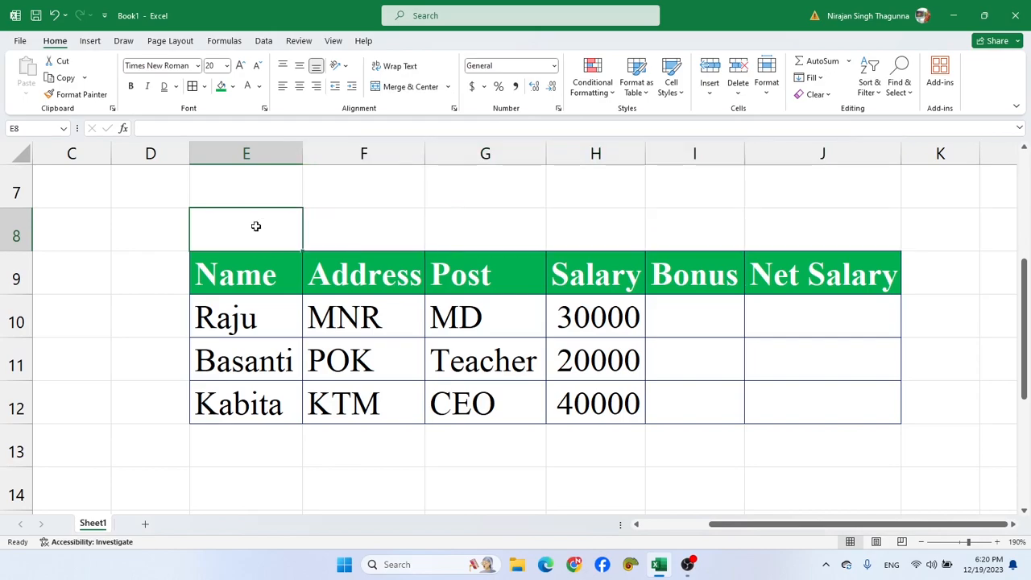
text(IT)
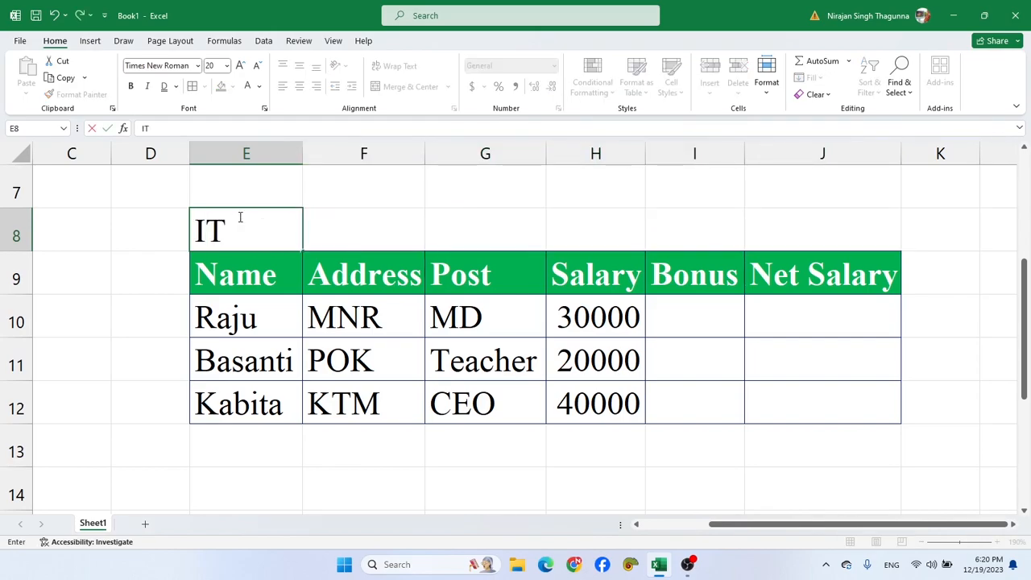
text( ZONE COMPUTER)
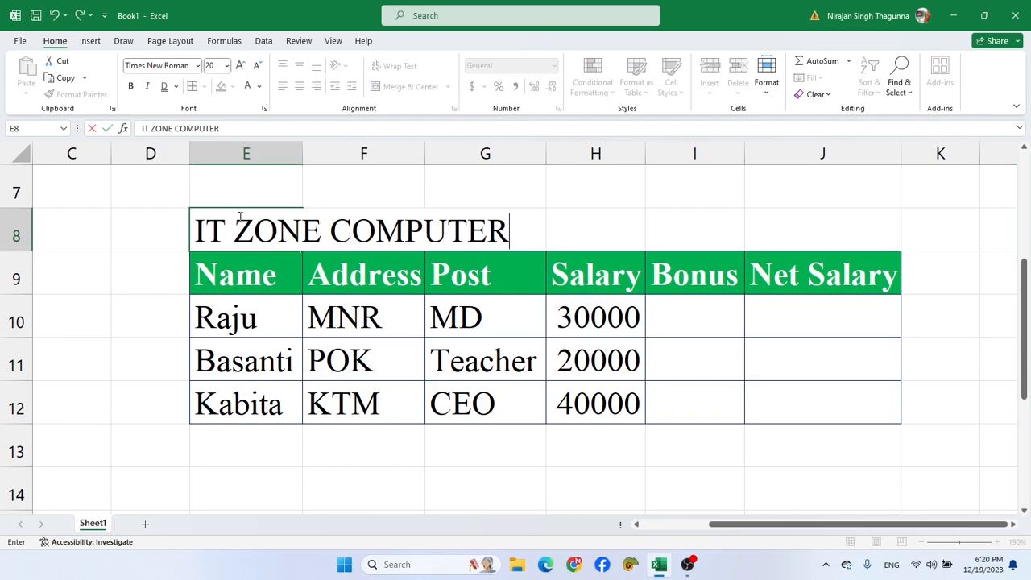
click(296, 310)
- Apply Merge & Center to the title across E8:J8 and undo it
drag(265, 231, 851, 233)
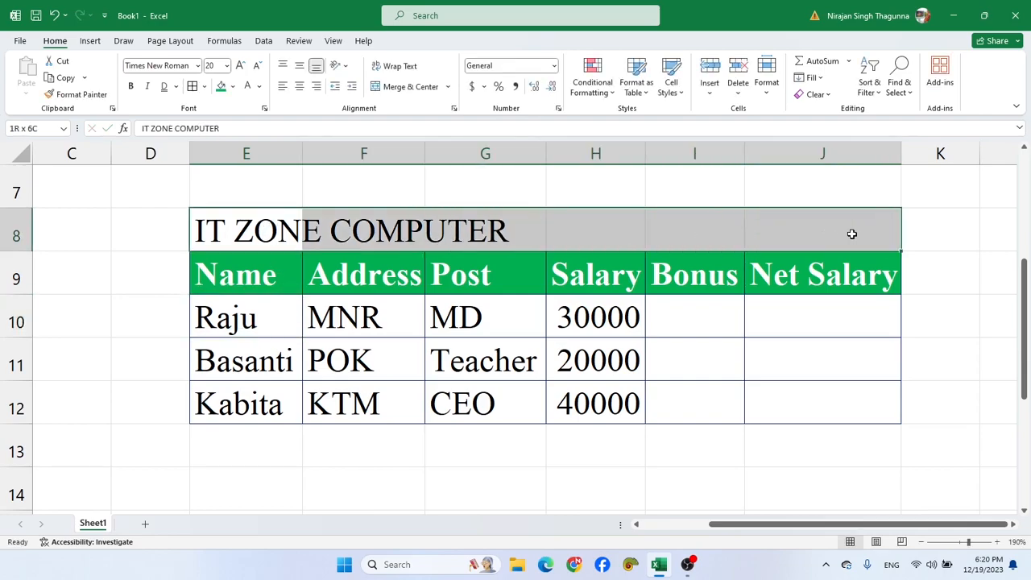
click(448, 87)
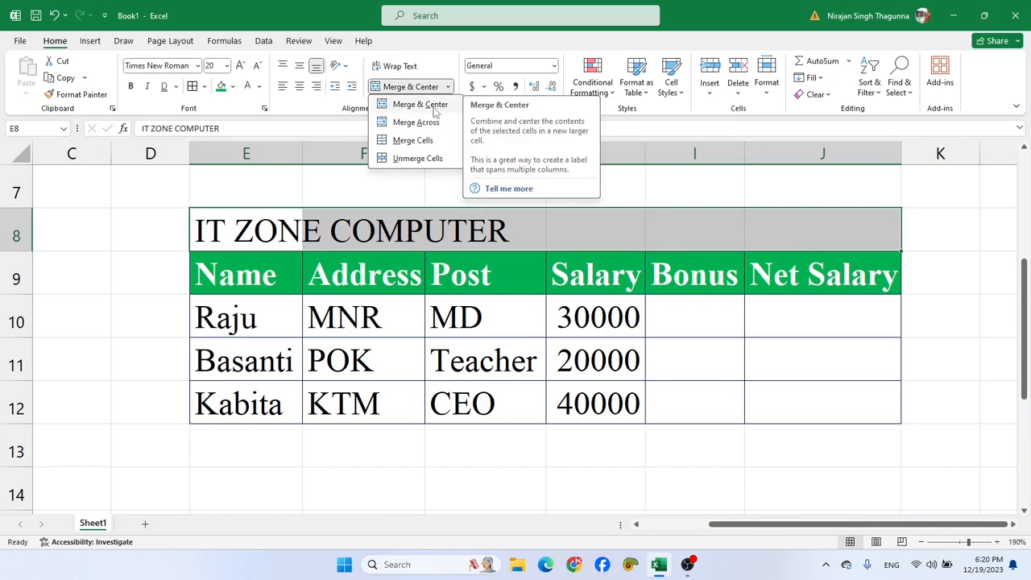
click(435, 109)
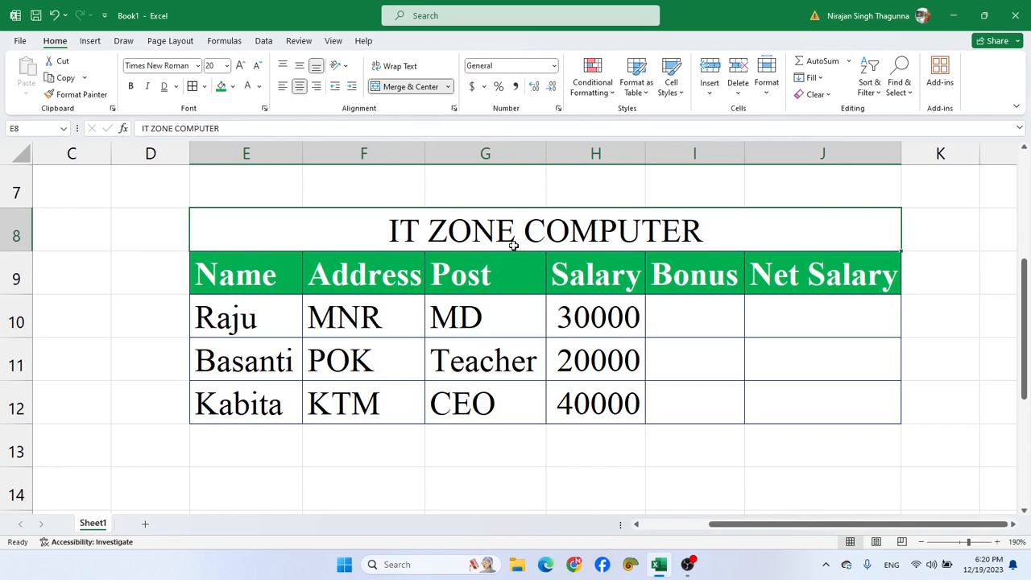
key(ctrl+z)
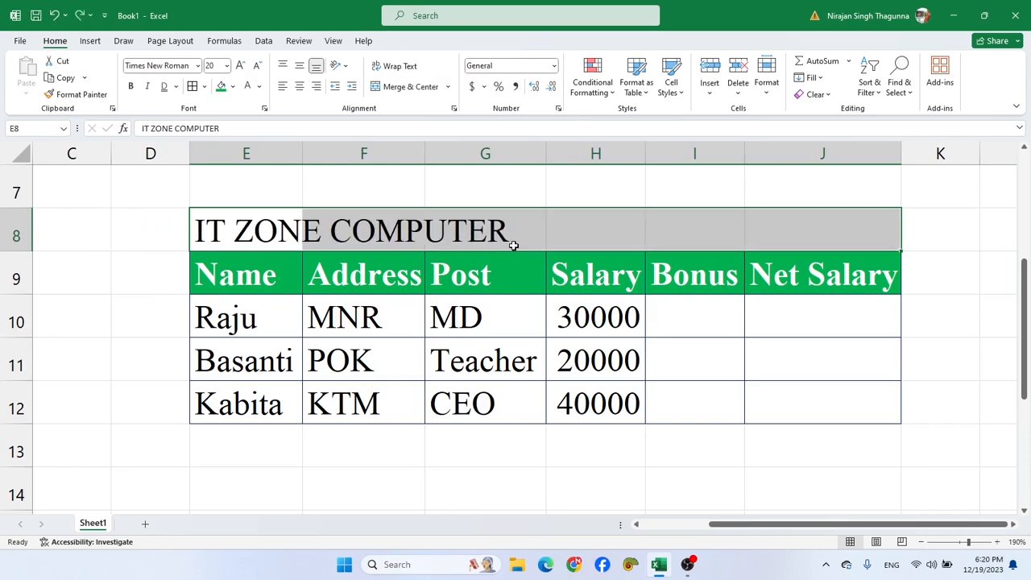
- Apply Merge Across to the title cells E8:J8 and unmerge them again
click(449, 87)
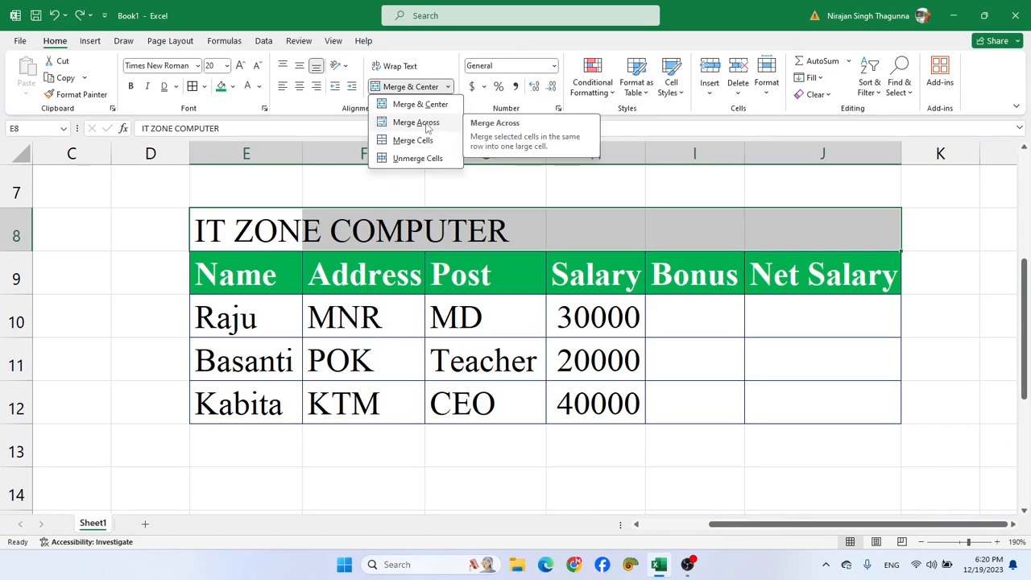
click(399, 123)
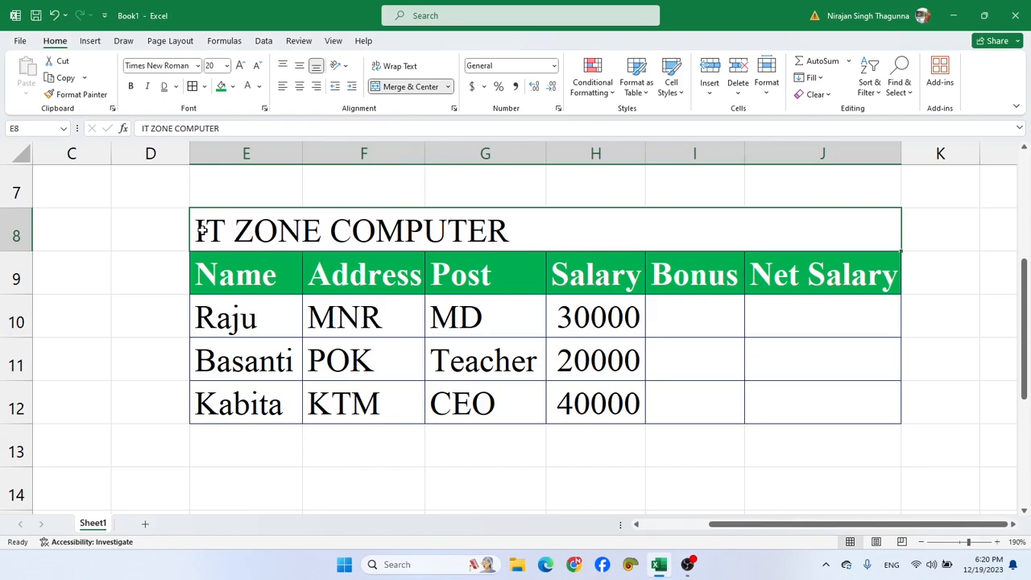
click(448, 87)
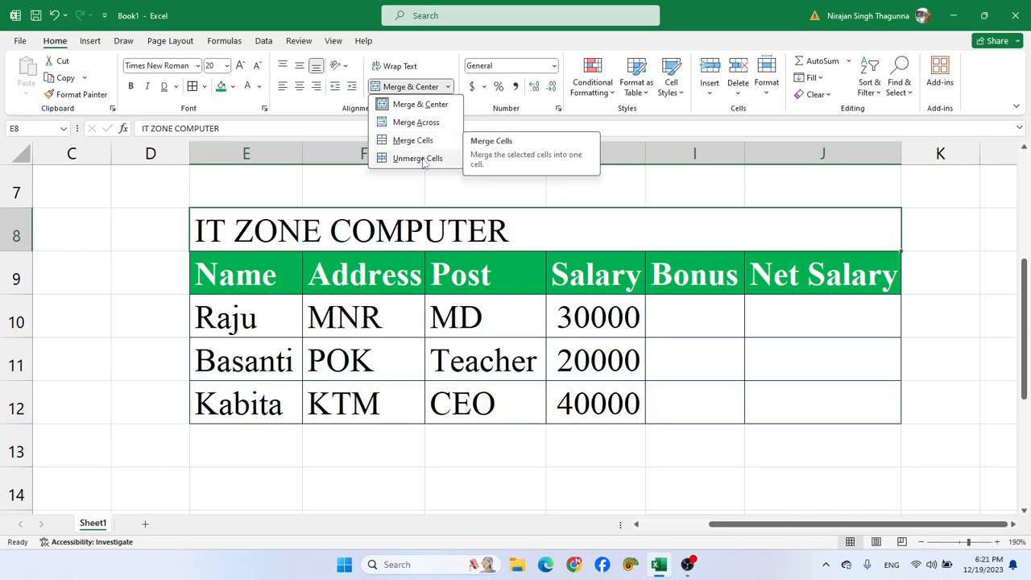
click(422, 158)
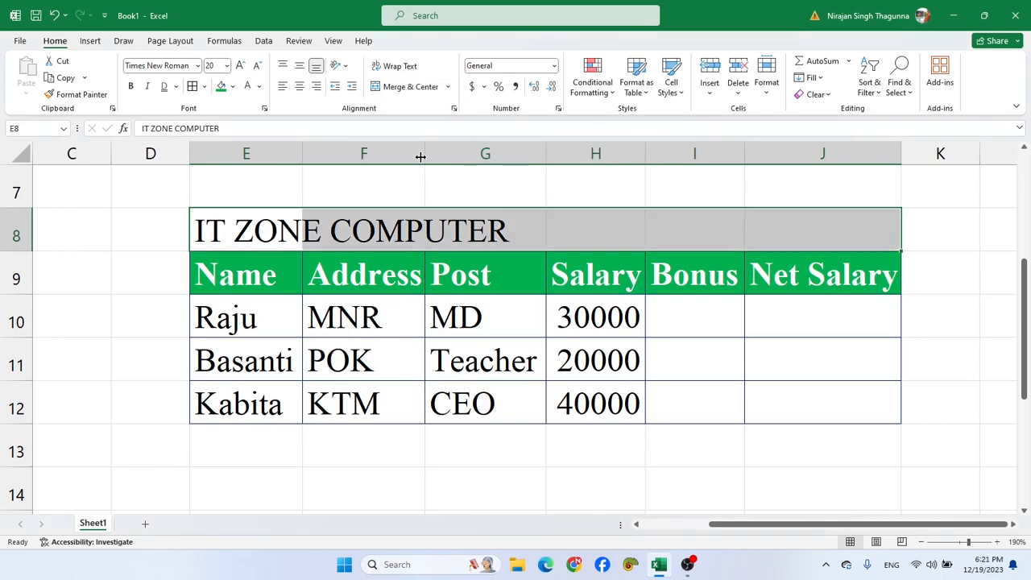
- Combine the title cells E8:J8 with Merge Cells and split them again
click(447, 87)
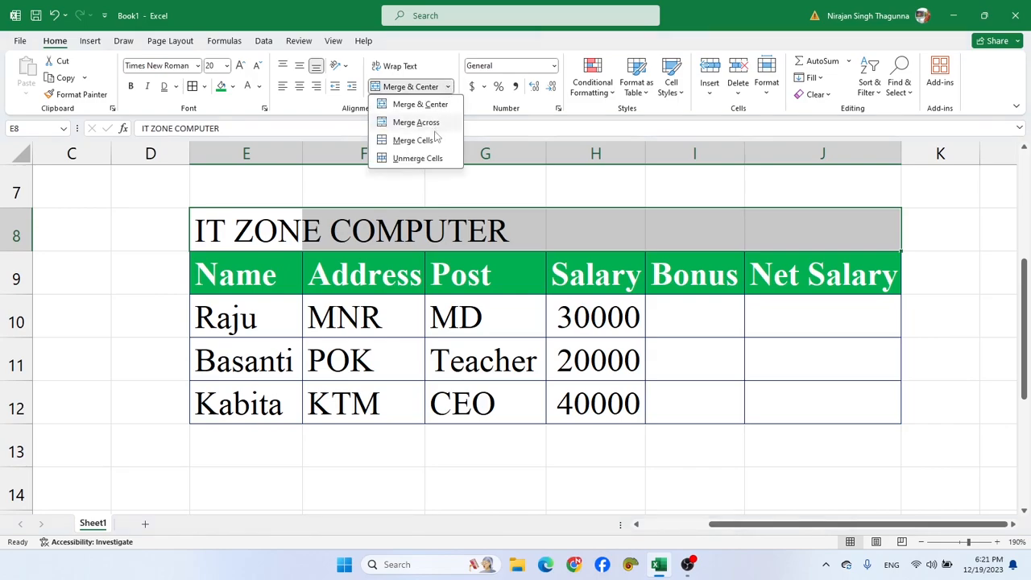
click(432, 141)
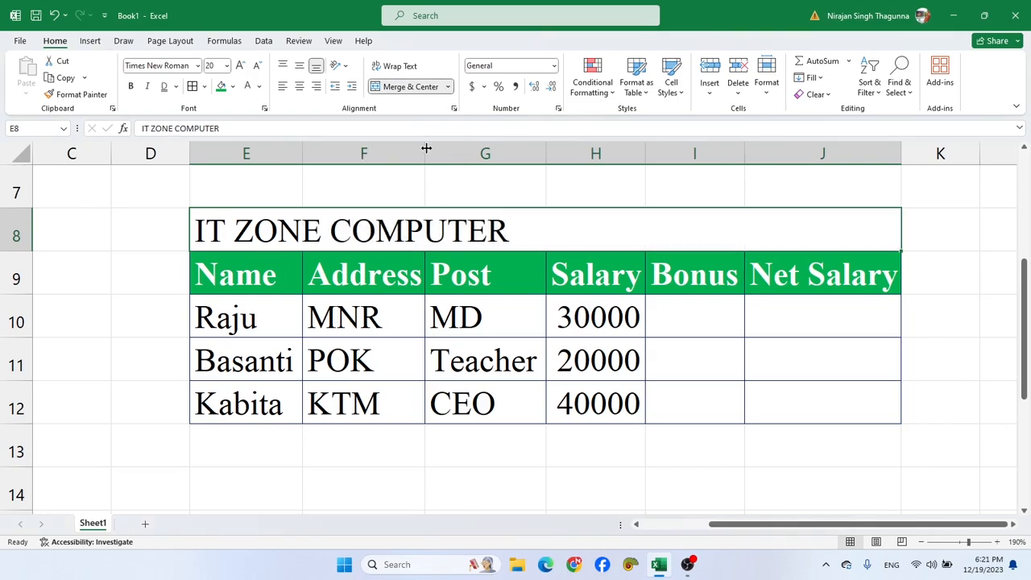
click(448, 87)
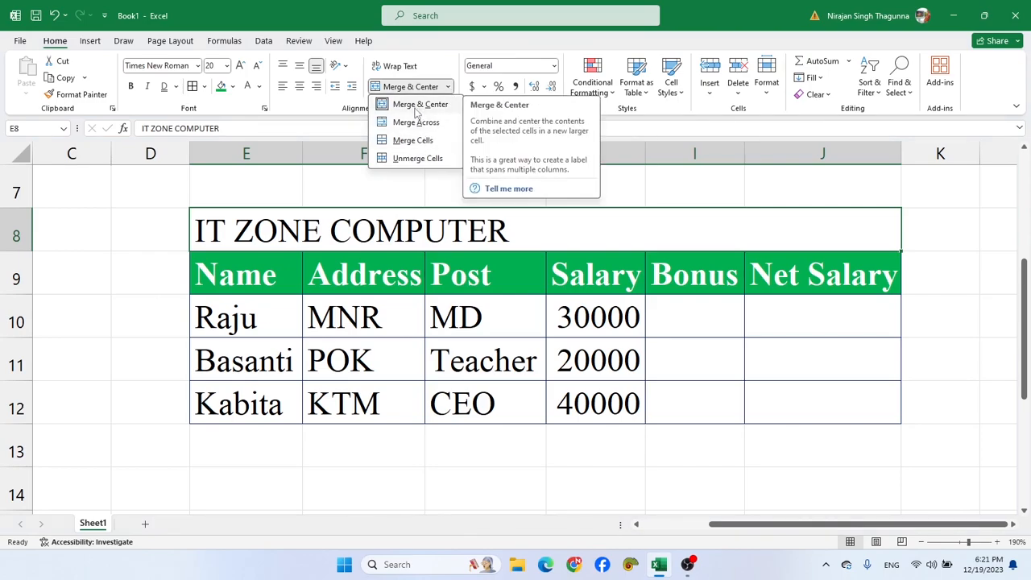
click(417, 112)
click(406, 230)
- Merge and center the title IT ZONE COMPUTER across E8:J8
drag(271, 226, 801, 223)
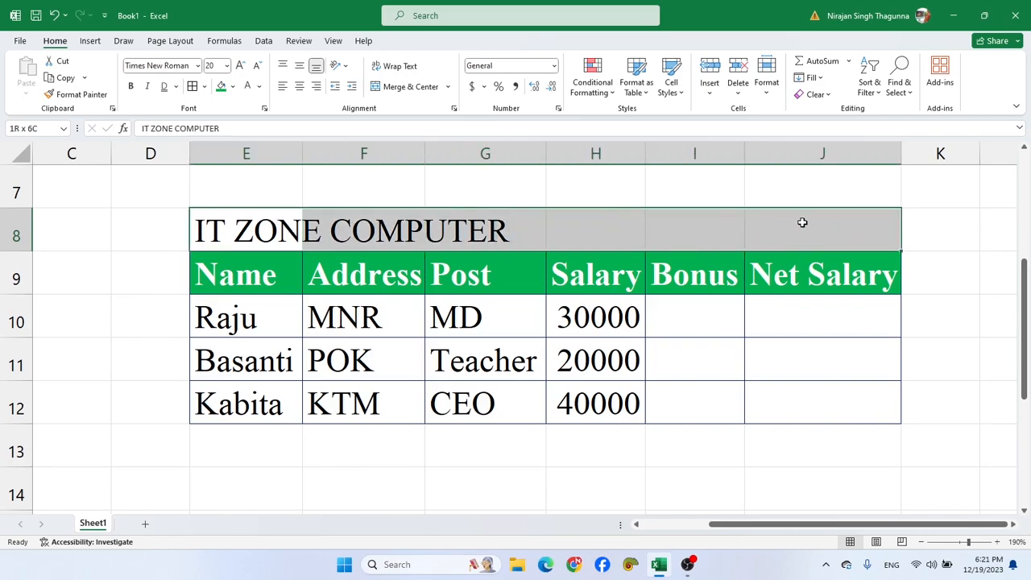
click(448, 90)
click(426, 105)
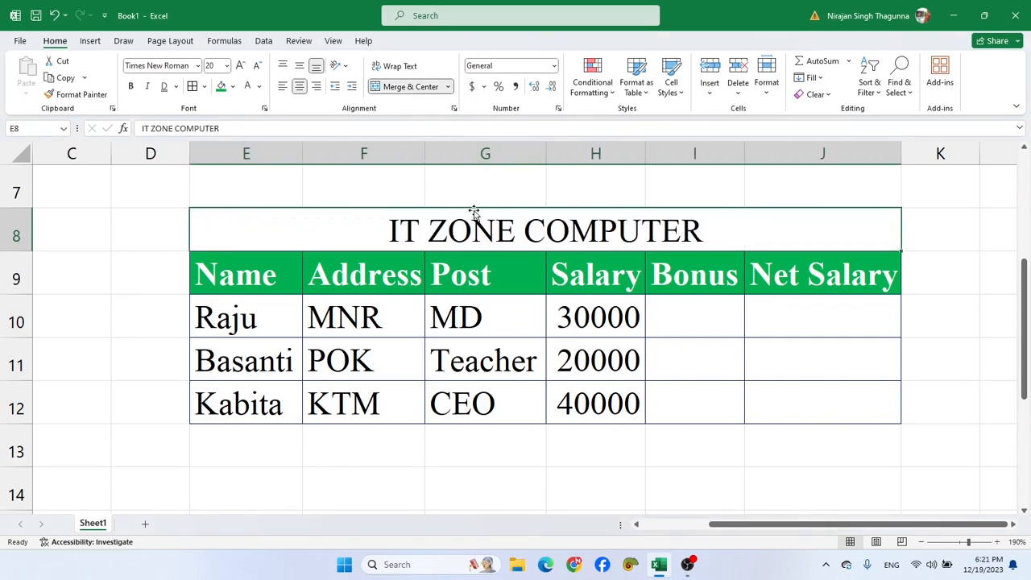
- Enlarge the height of title row 8 and try top, middle and bottom alignment on the title, ending with Middle Align
drag(24, 251, 25, 286)
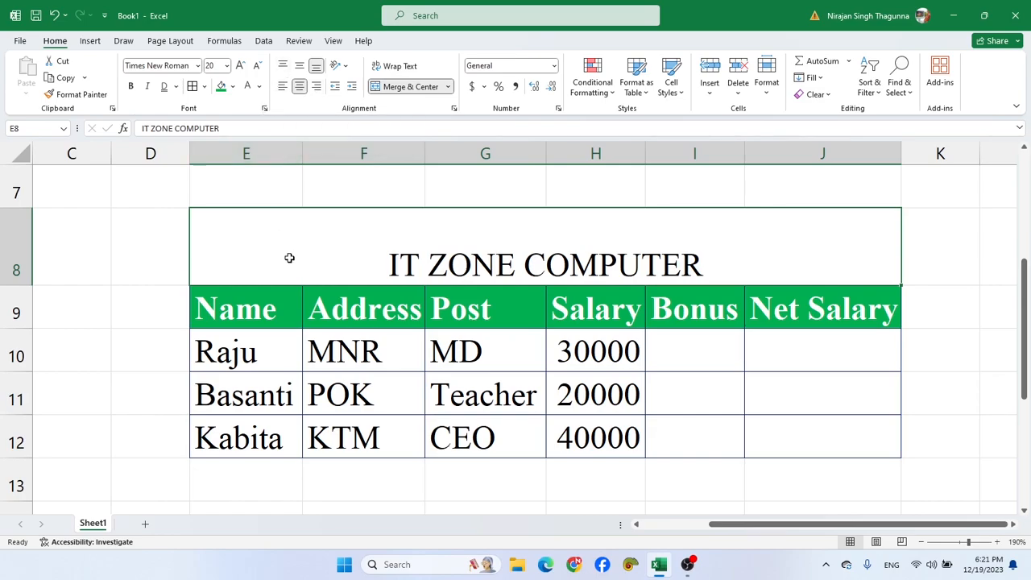
click(283, 66)
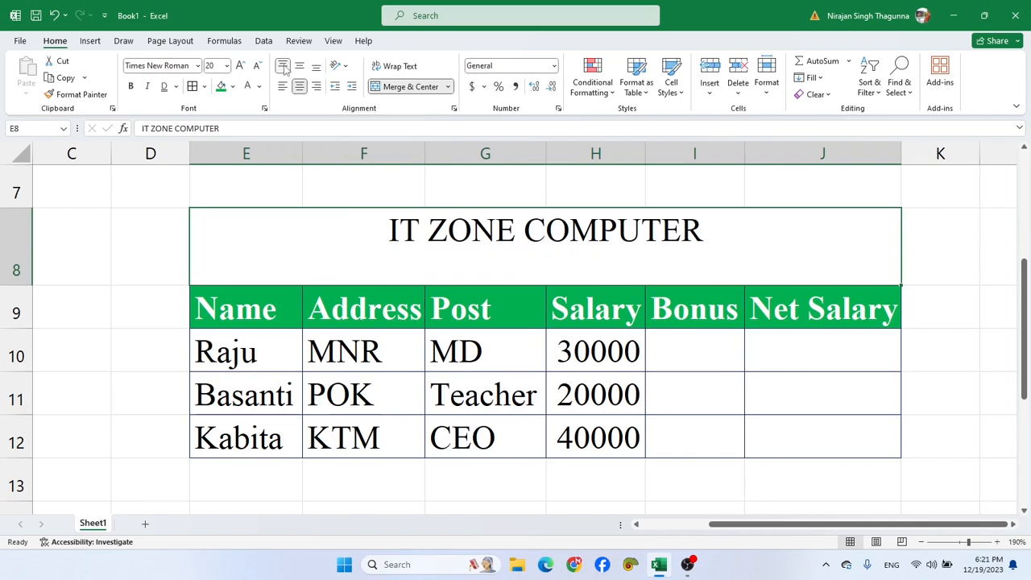
drag(24, 285, 32, 324)
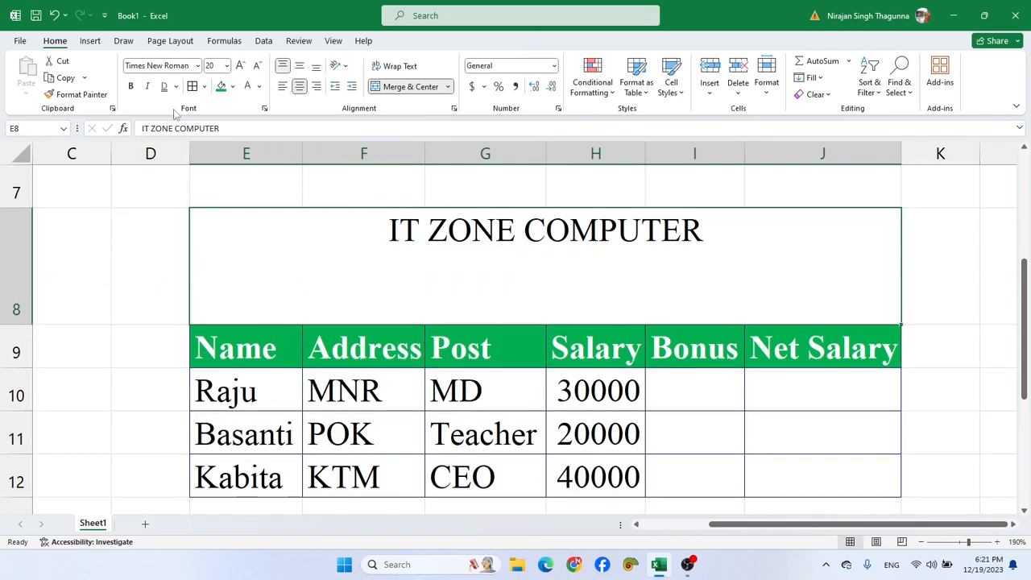
click(299, 68)
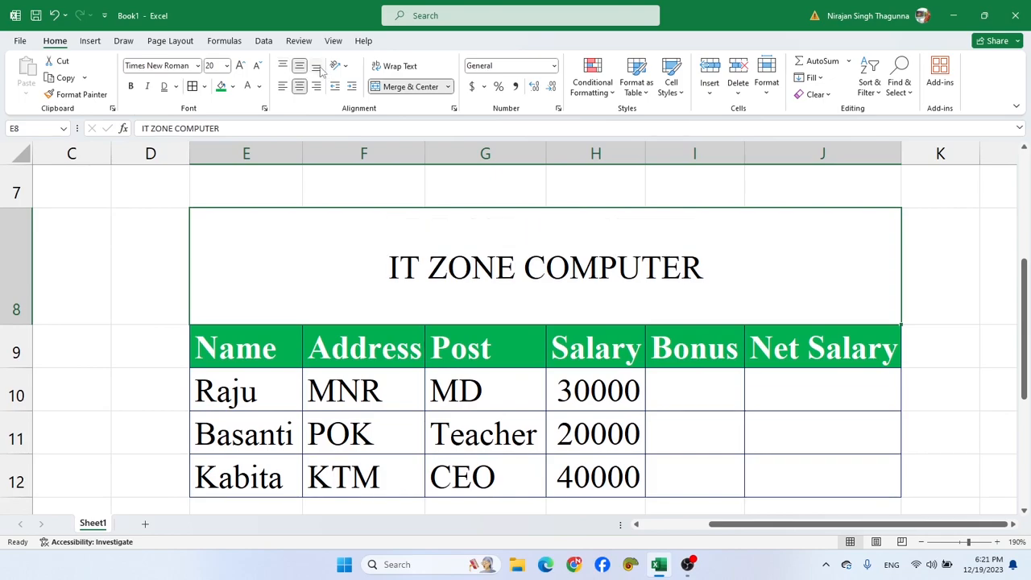
click(316, 68)
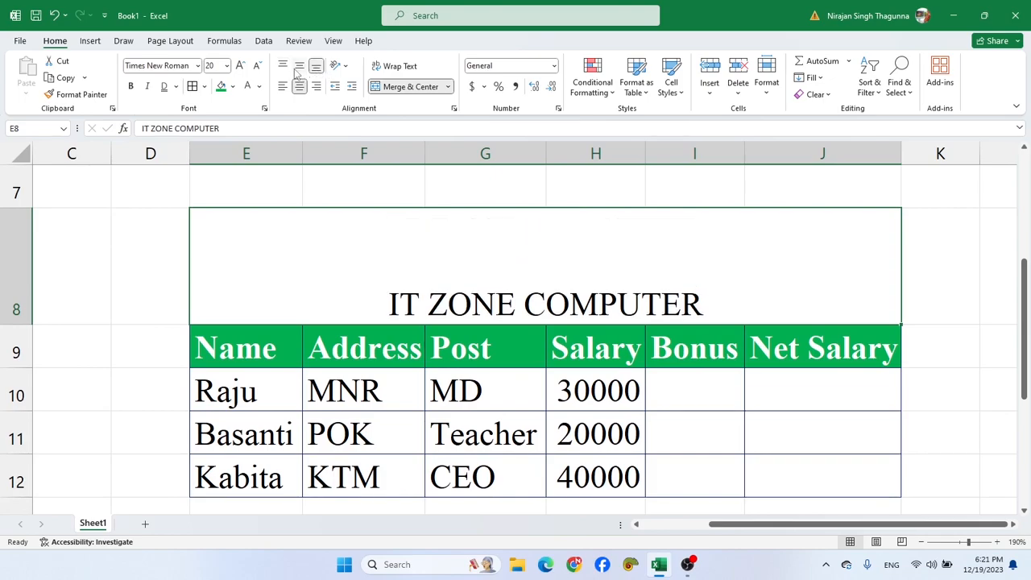
click(300, 68)
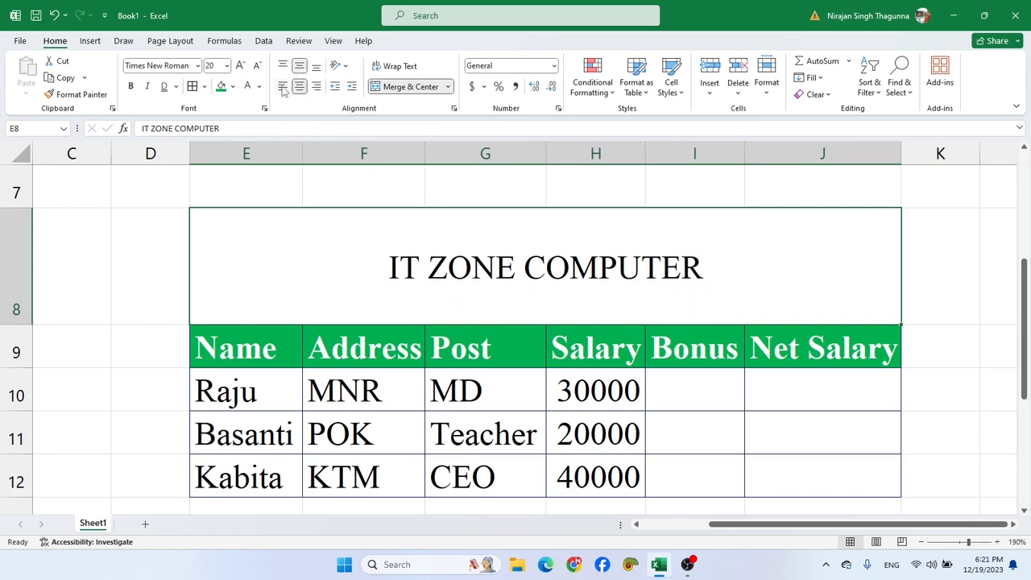
- Try left, center and right alignment on the title in row 8, ending with it centered
click(282, 86)
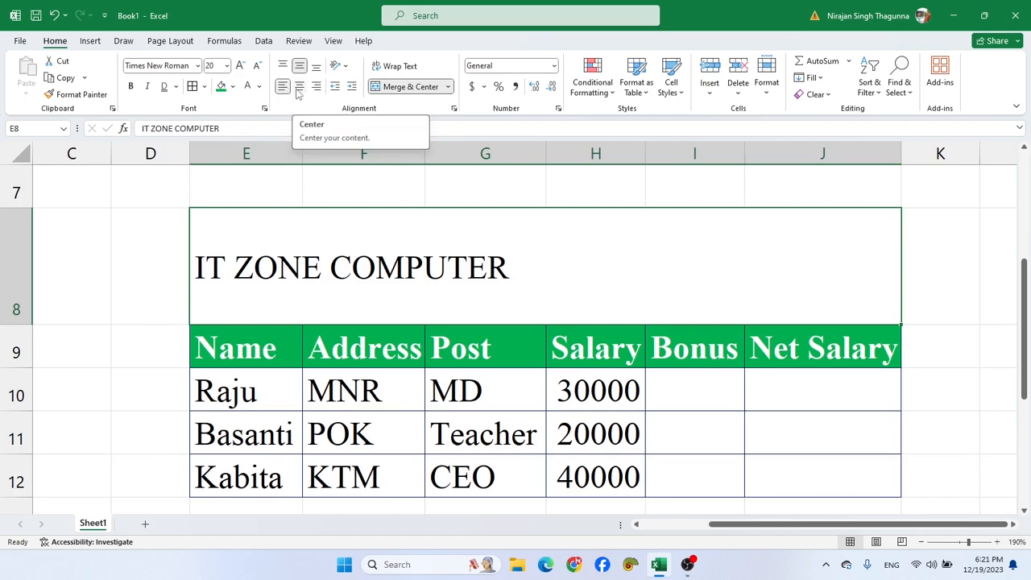
click(298, 90)
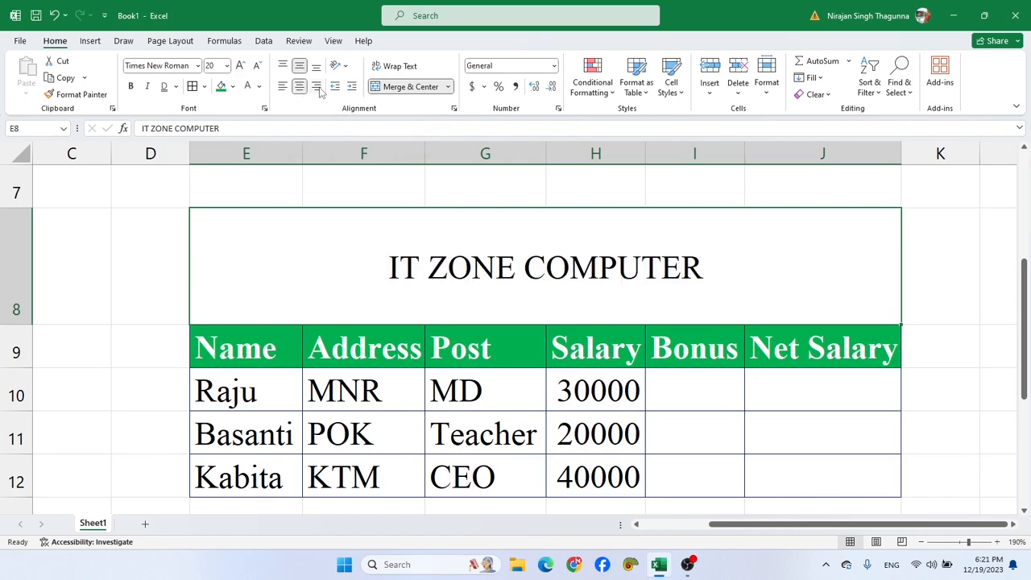
click(317, 87)
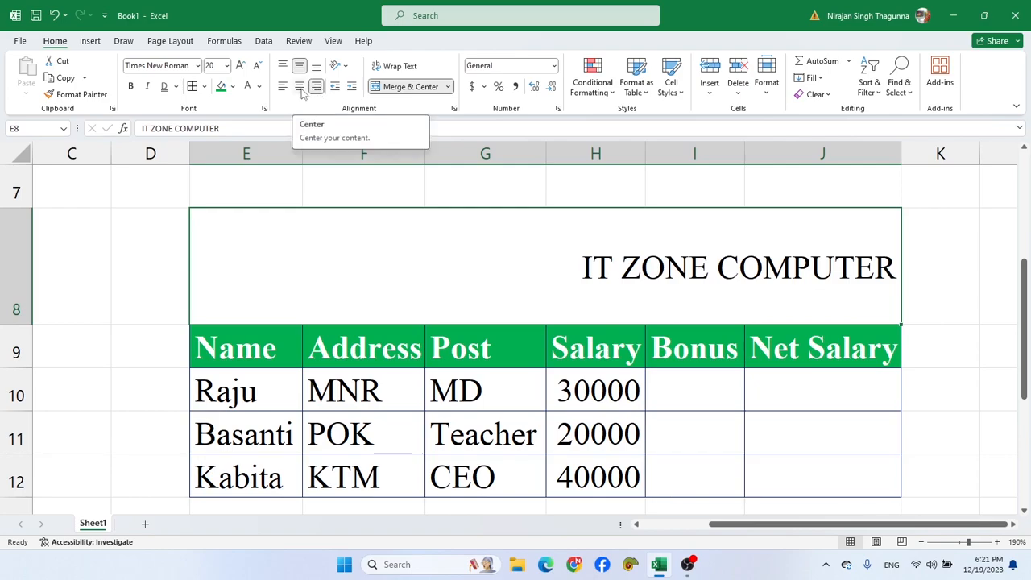
click(300, 89)
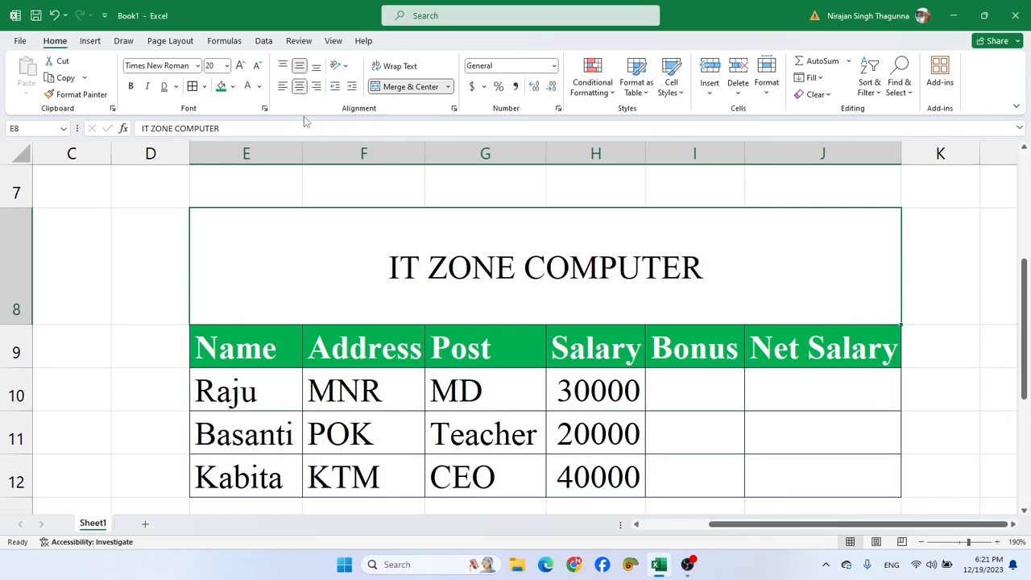
double_click(700, 264)
click(724, 354)
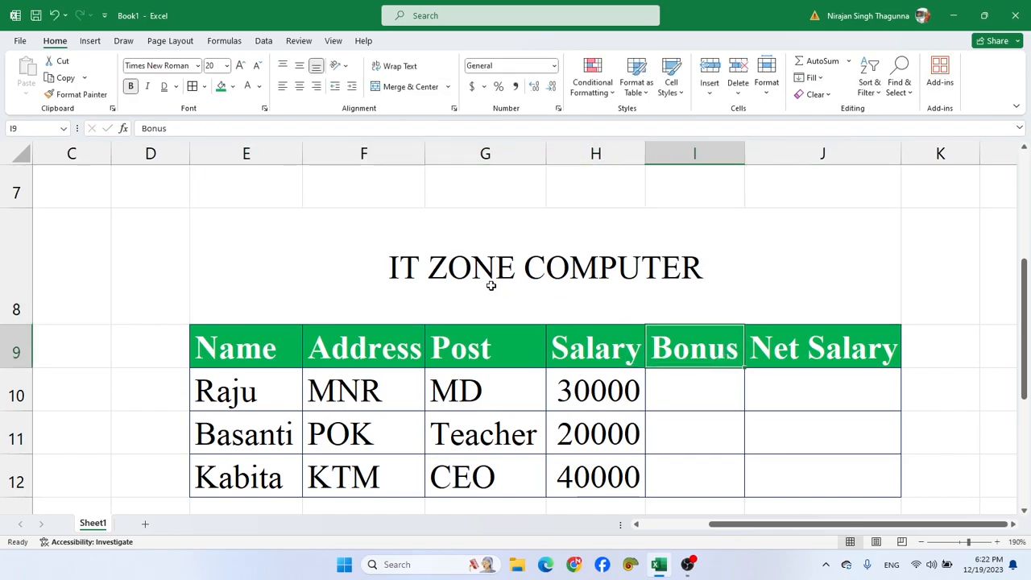
- Add a second line reading MAHENDRANGAR, KANCHANPUR below IT ZONE COMPUTER in the merged title cell E8
click(605, 228)
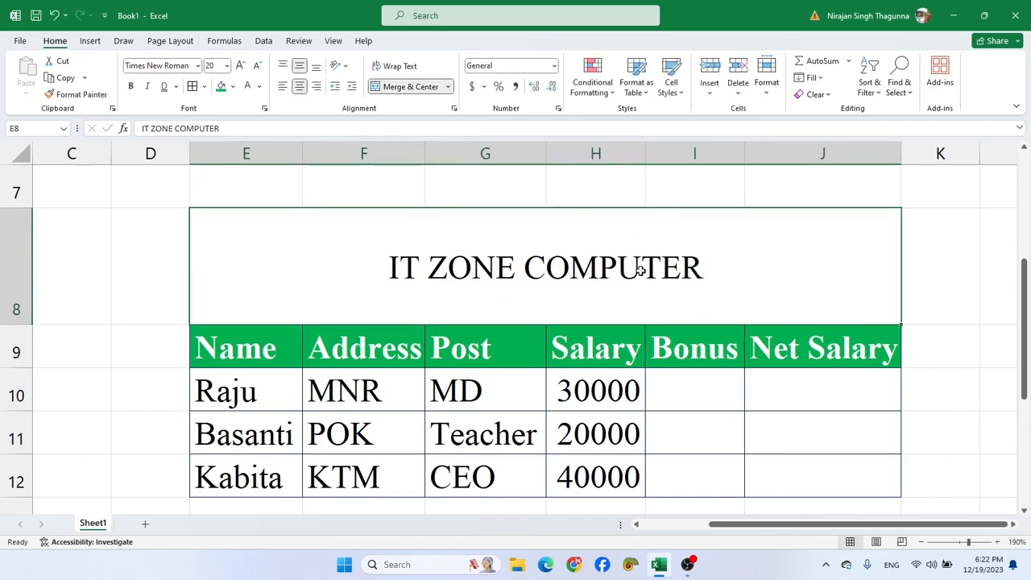
double_click(700, 270)
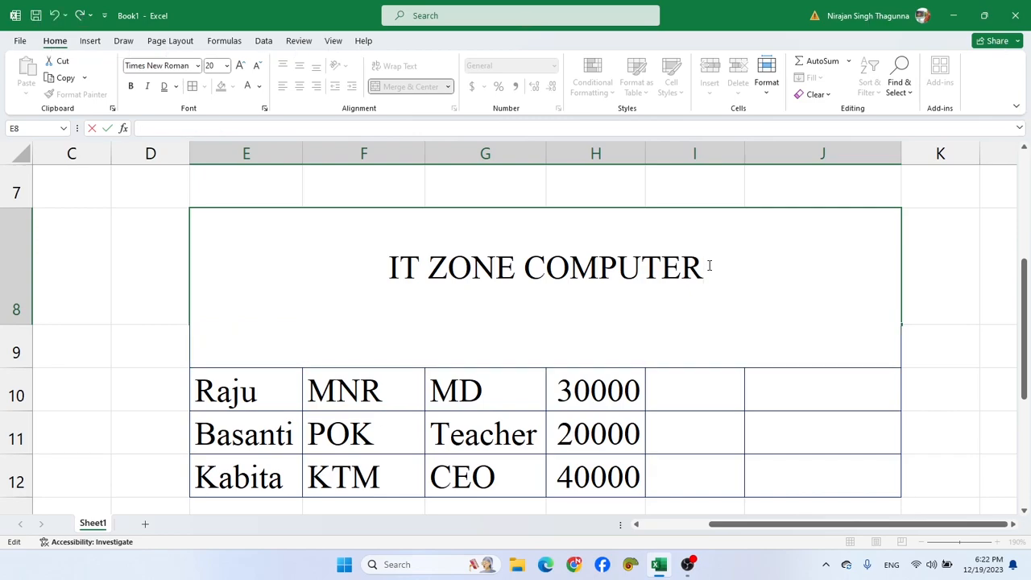
text(MA)
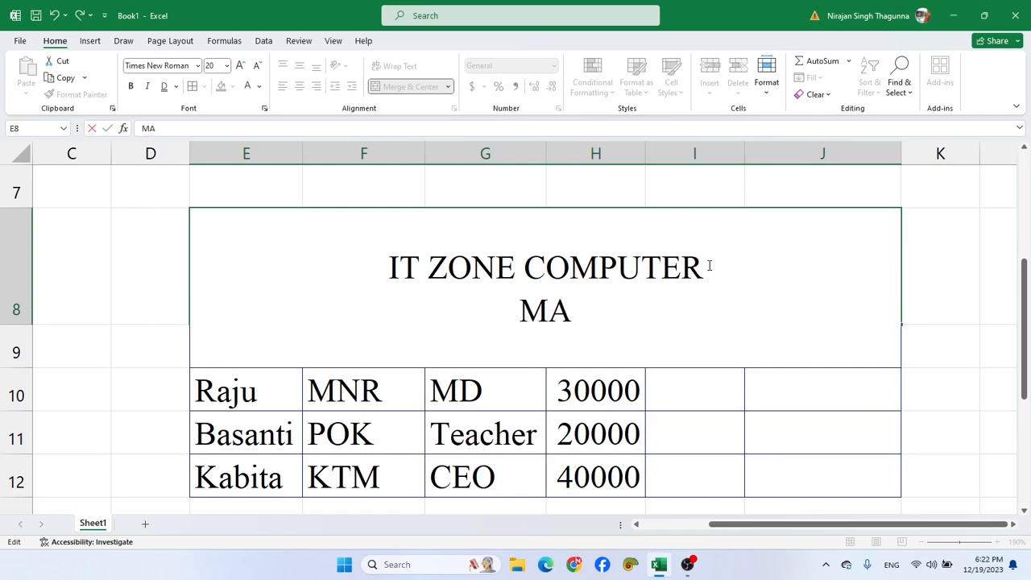
text(HENDRANGAR, KANCA)
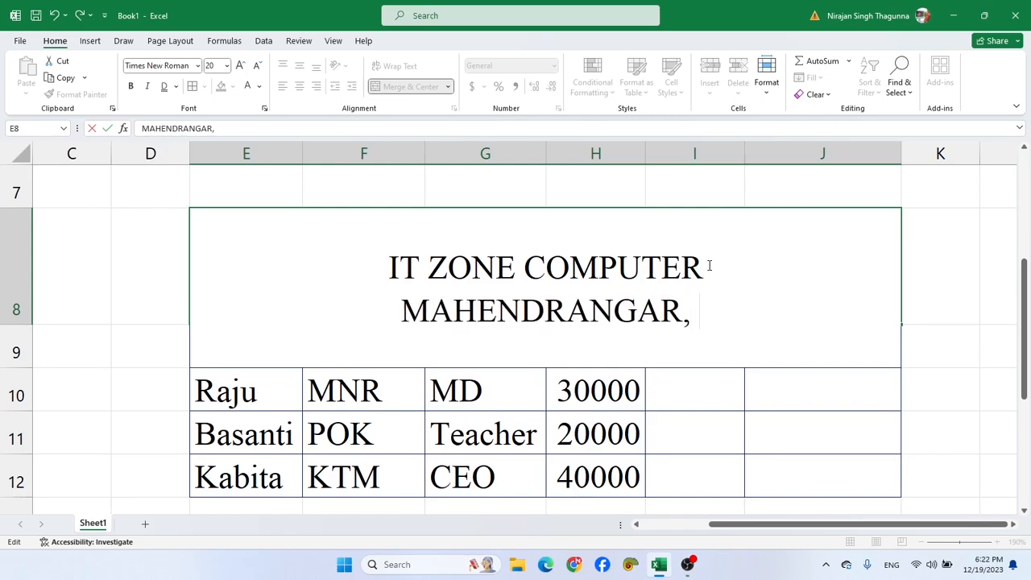
key(BackSpace)
text(HANPUR)
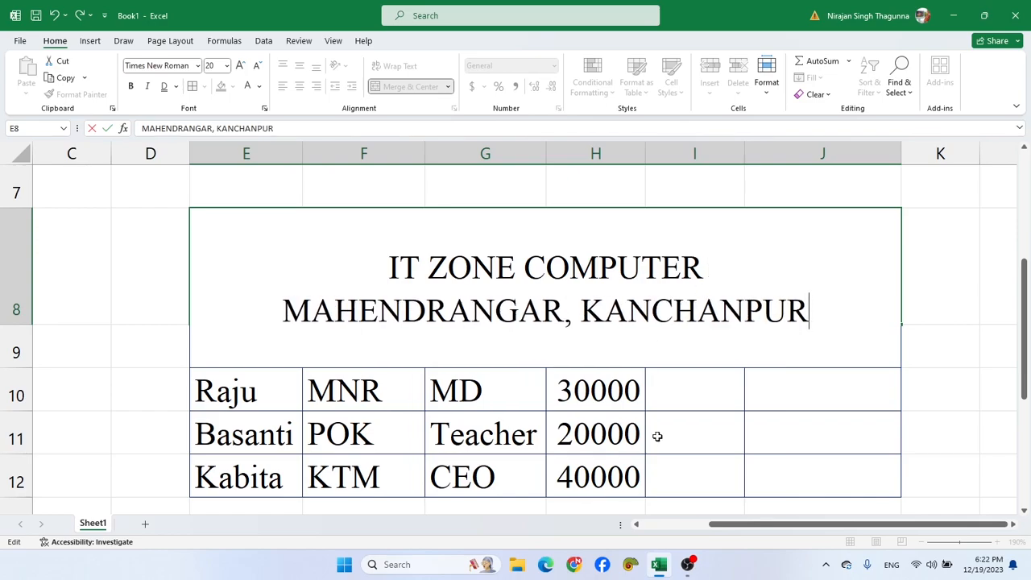
click(719, 470)
- Shrink the font of the title's second line, MAHENDRANGAR, KANCHANPUR, to size 11
click(608, 265)
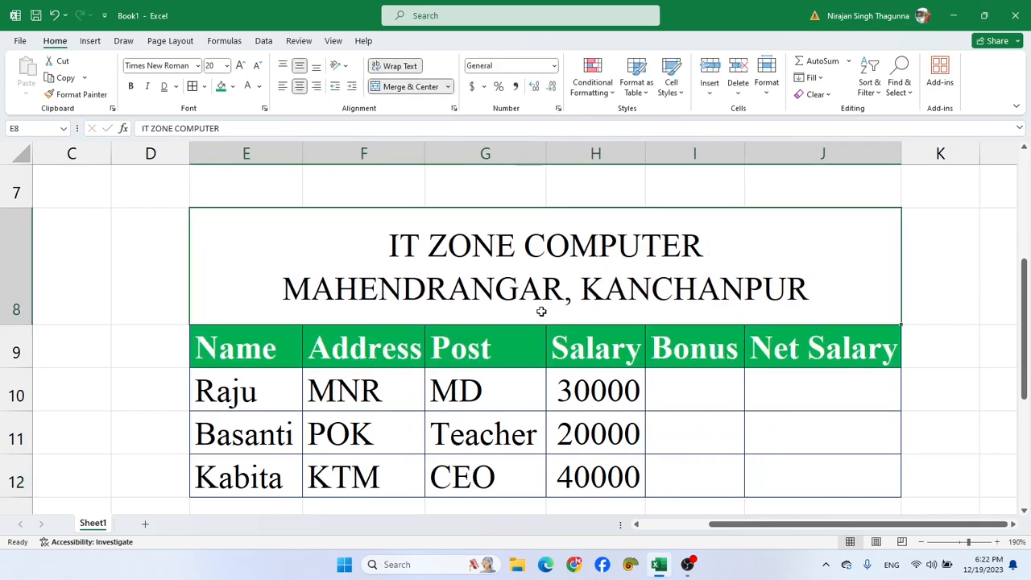
double_click(620, 285)
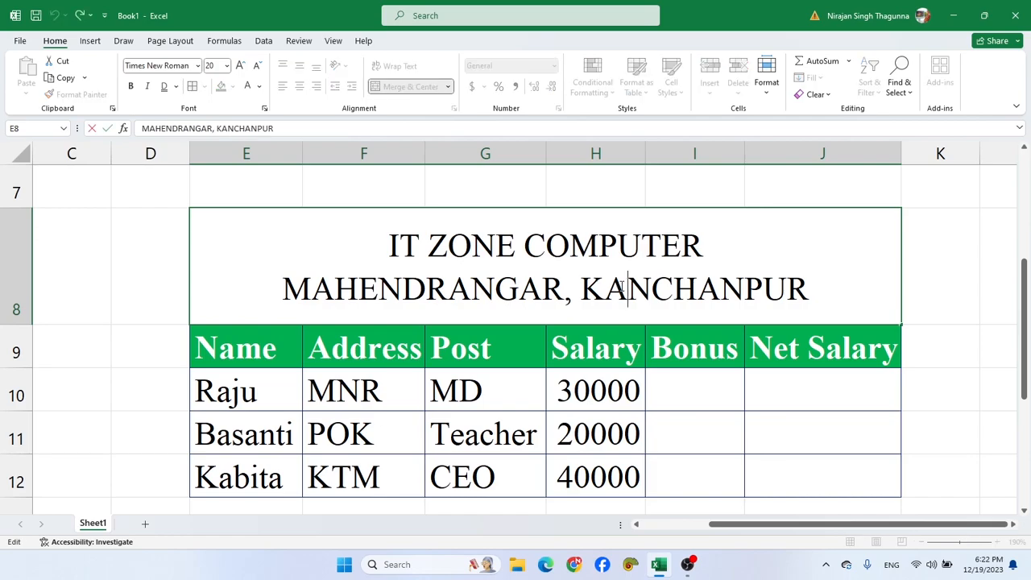
drag(815, 288, 253, 298)
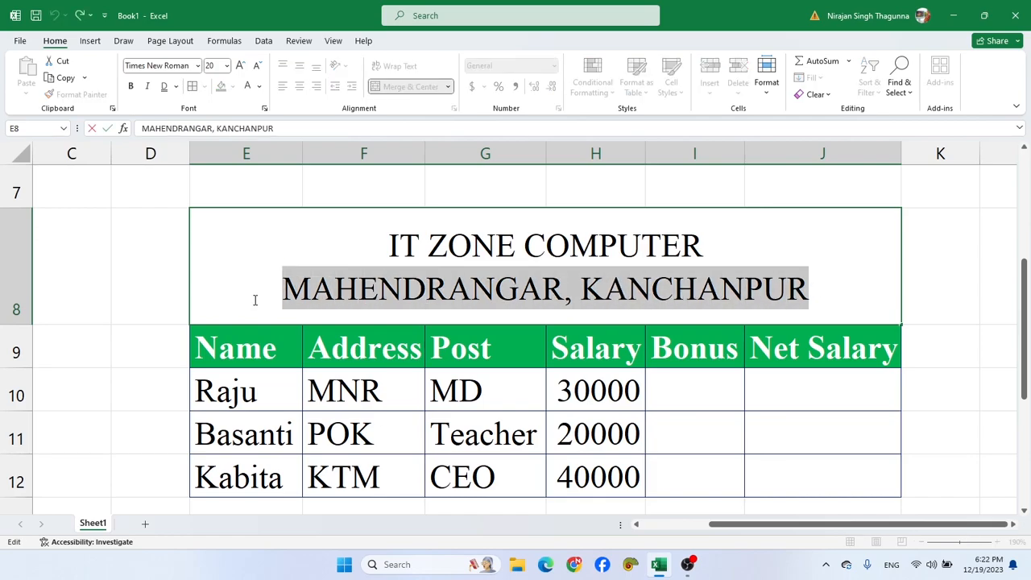
click(256, 66)
click(256, 66)
click(256, 66)
click(257, 68)
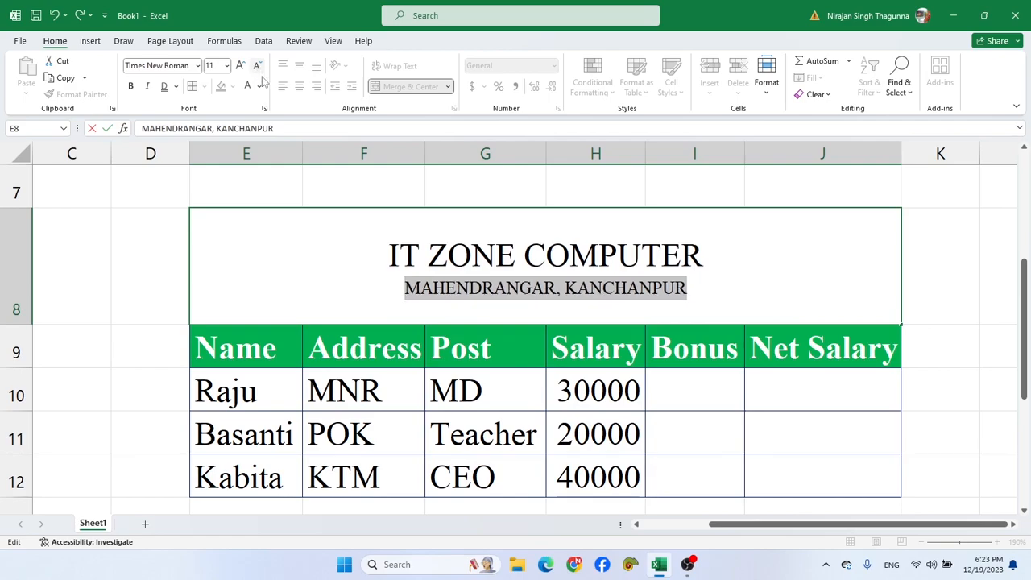
click(619, 406)
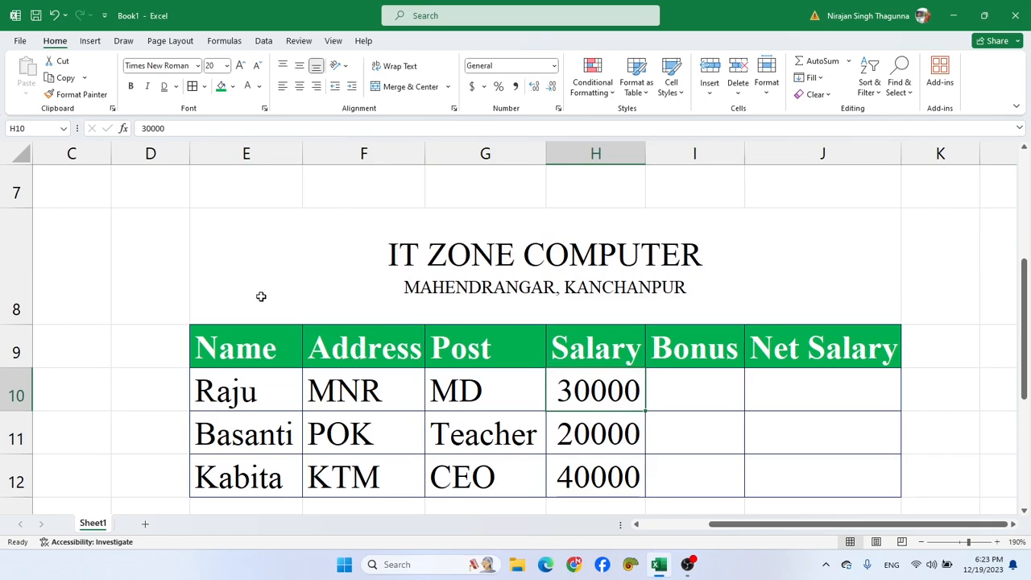
- Apply All Borders to the title and the green-headed salary table, E8:J12
click(272, 404)
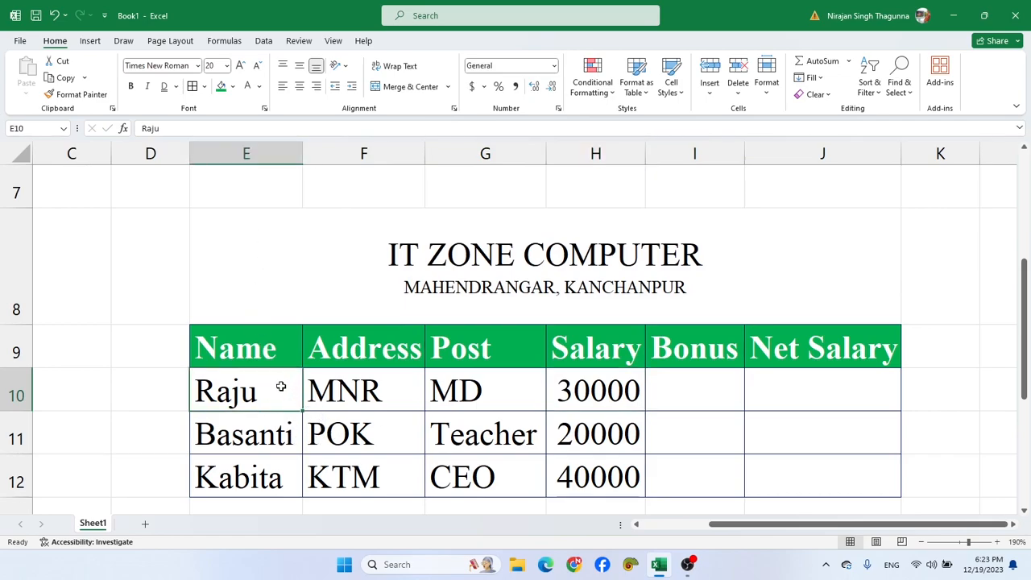
click(317, 258)
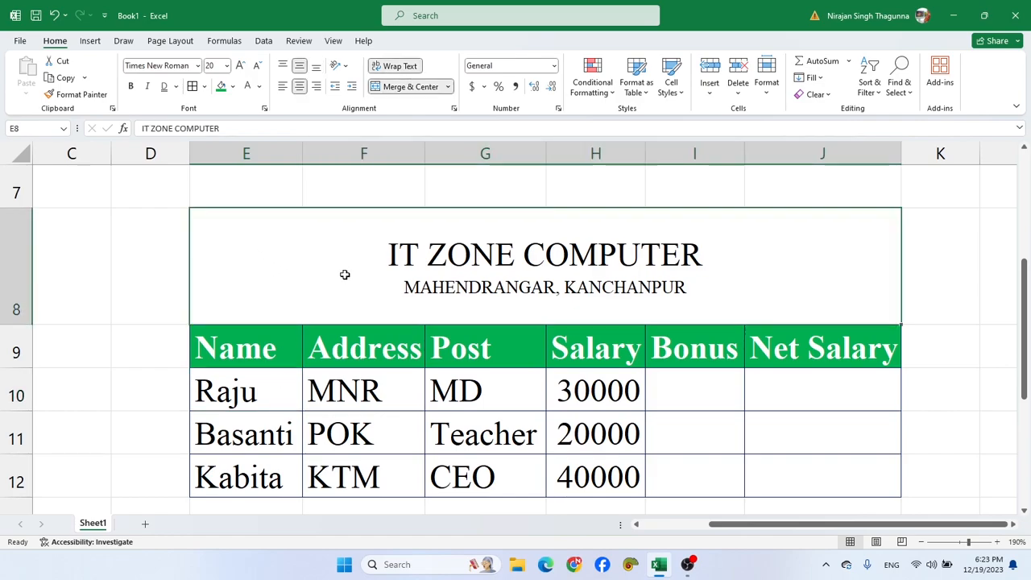
drag(271, 265, 387, 459)
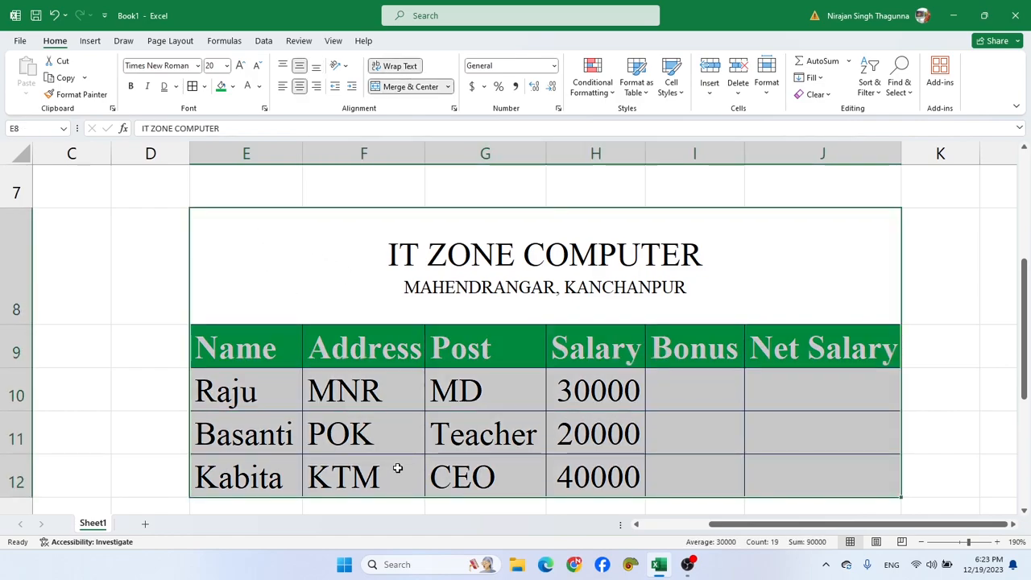
click(205, 86)
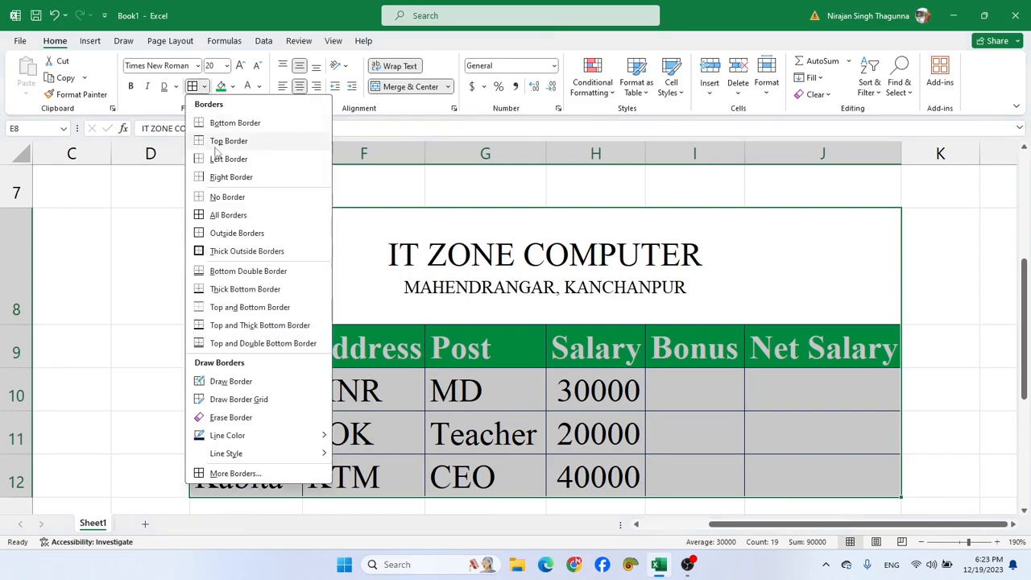
click(212, 212)
click(139, 302)
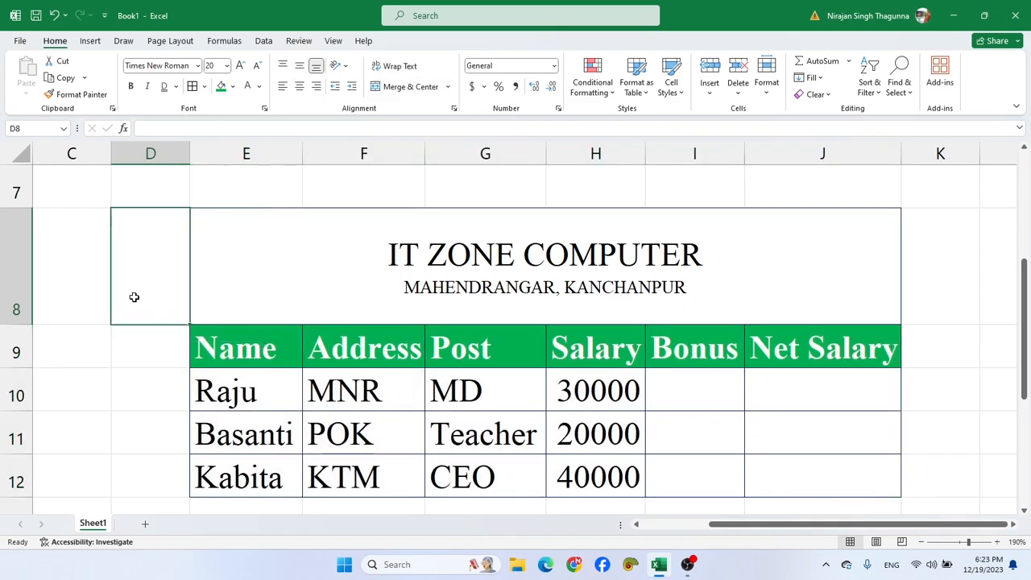
- Increase the indent of the first employee's name in E10 by three levels and decrease it back again
click(392, 256)
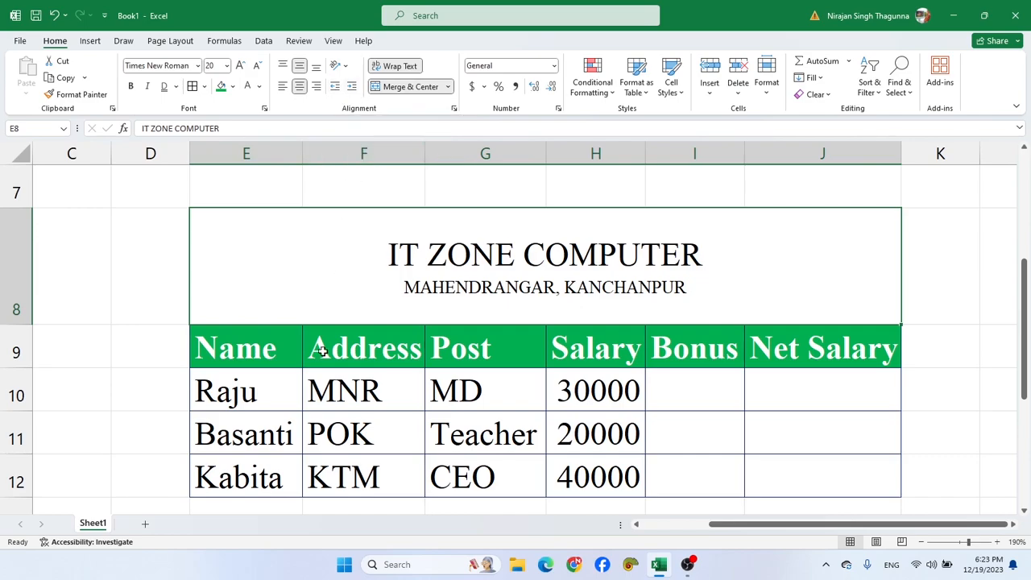
click(251, 392)
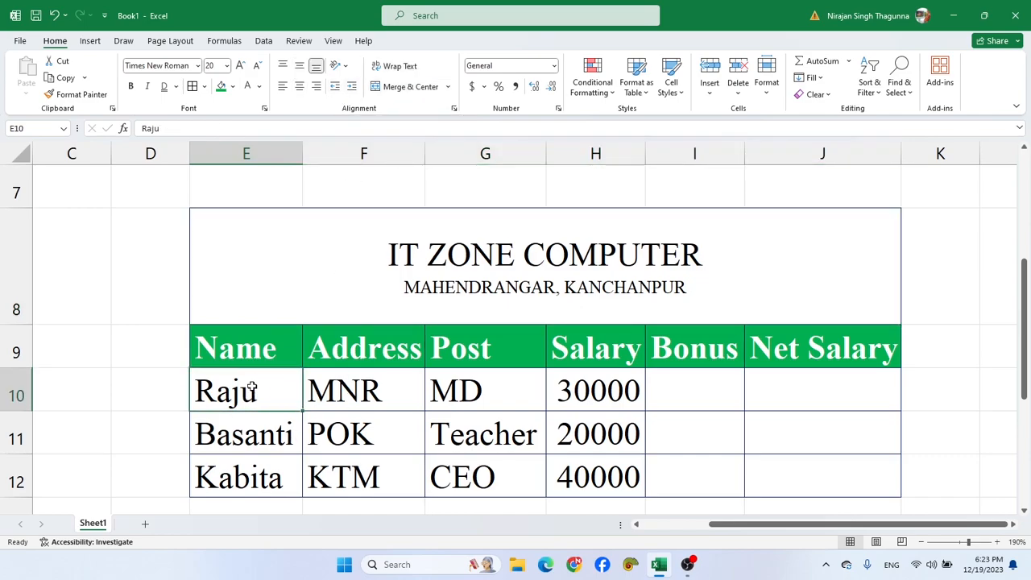
click(351, 91)
click(350, 91)
click(350, 91)
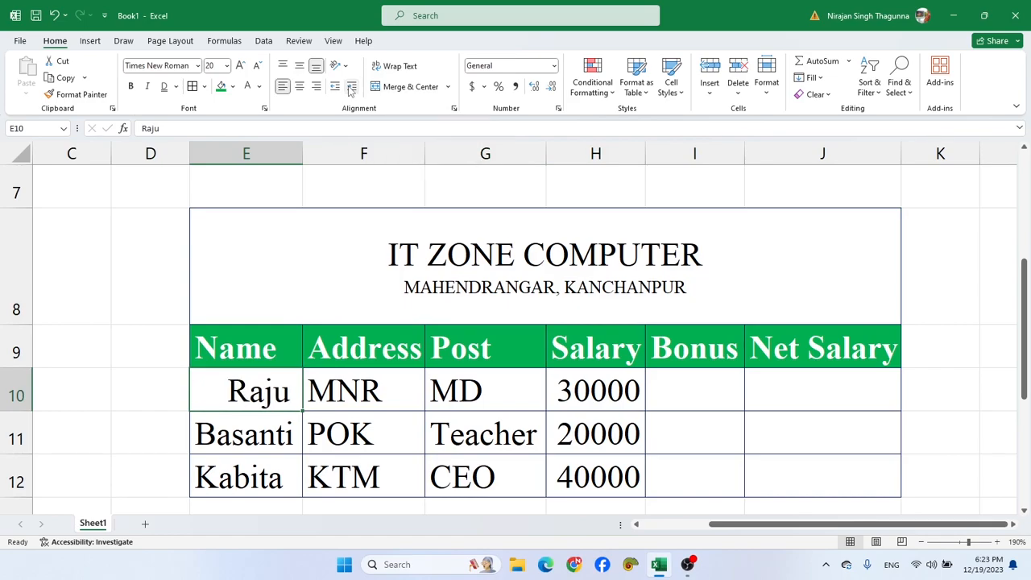
click(340, 92)
click(340, 92)
click(340, 92)
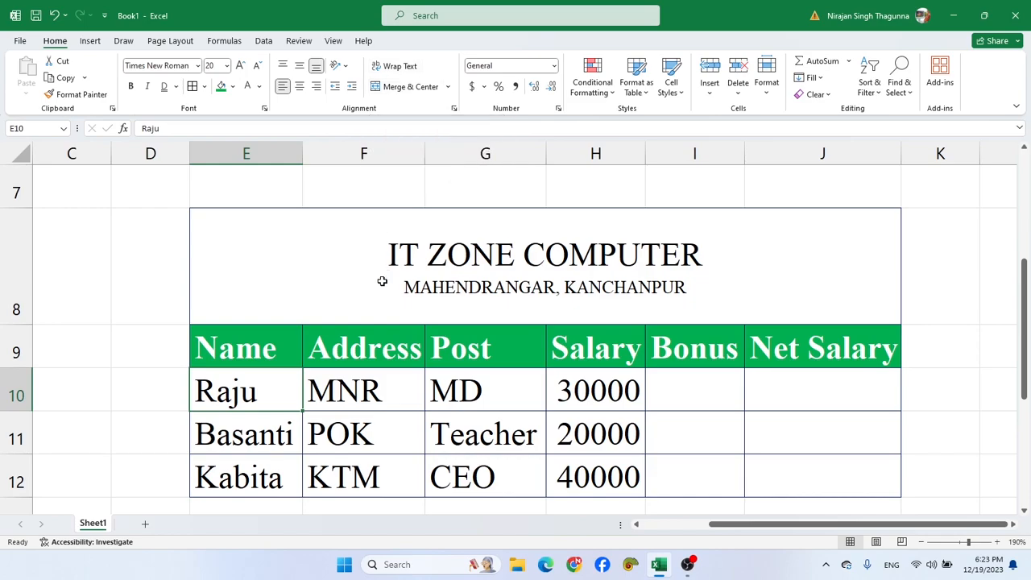
- Enter Hello in cell C8, beside the title
scroll(380, 277, up, 2)
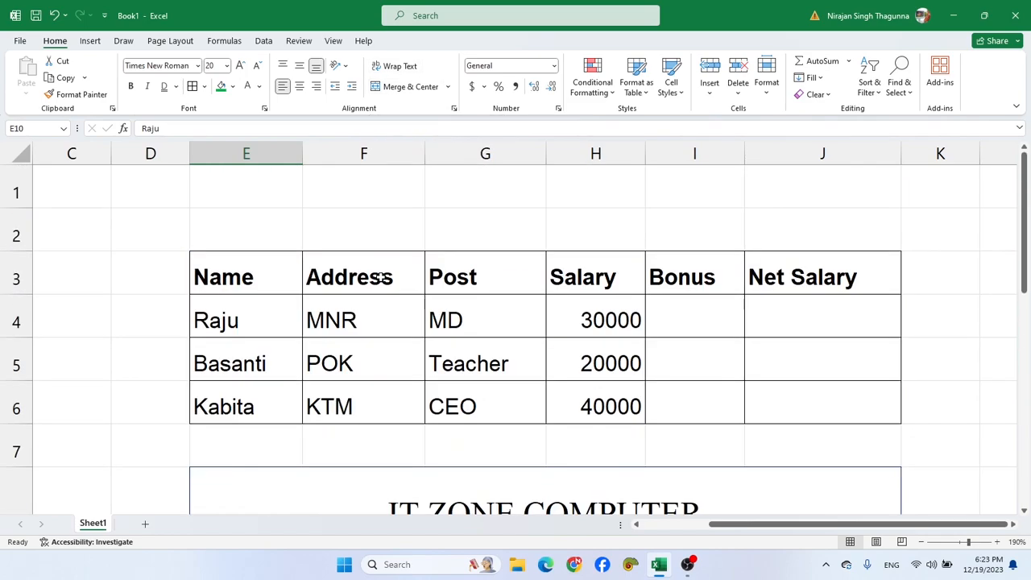
scroll(381, 277, down, 2)
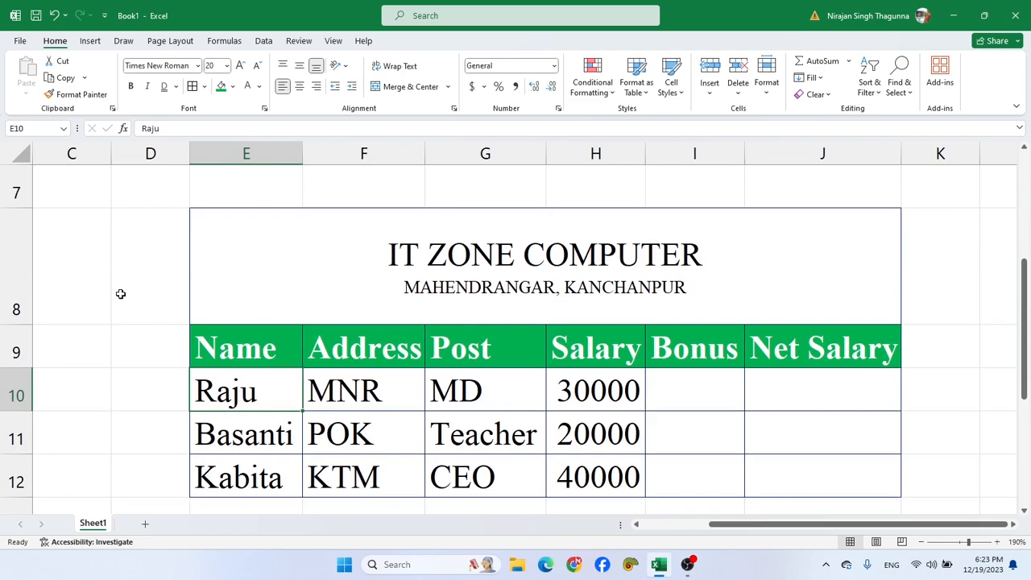
click(82, 265)
text(hELLO)
key(Return)
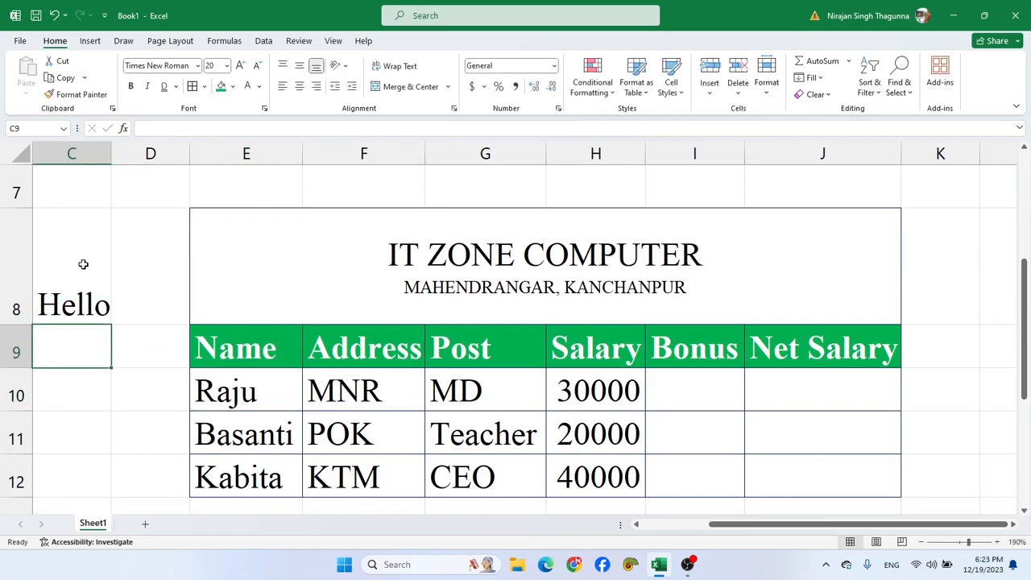
- Extend the text in C8 to read "Hello, it zone"
click(83, 265)
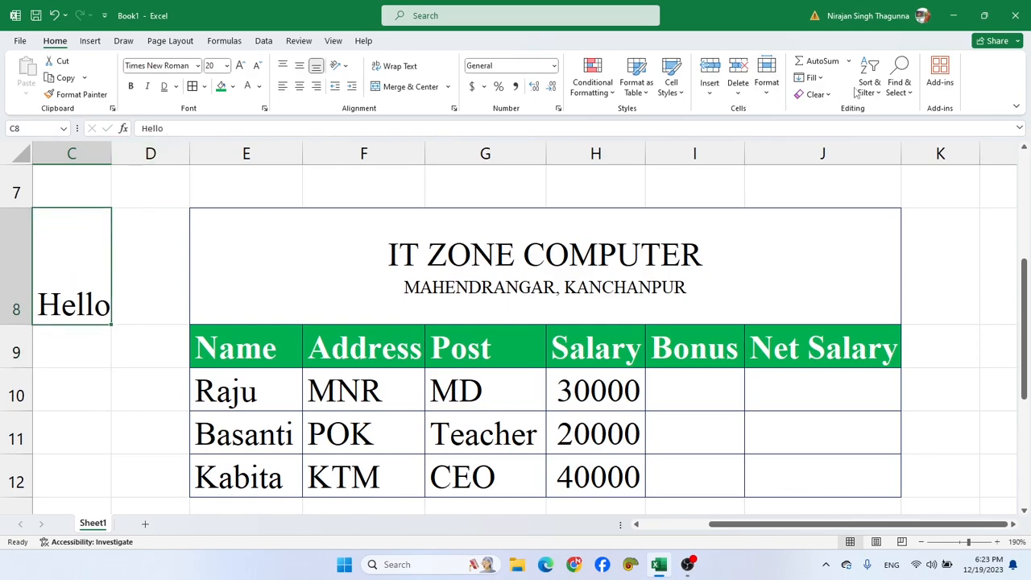
key(F2)
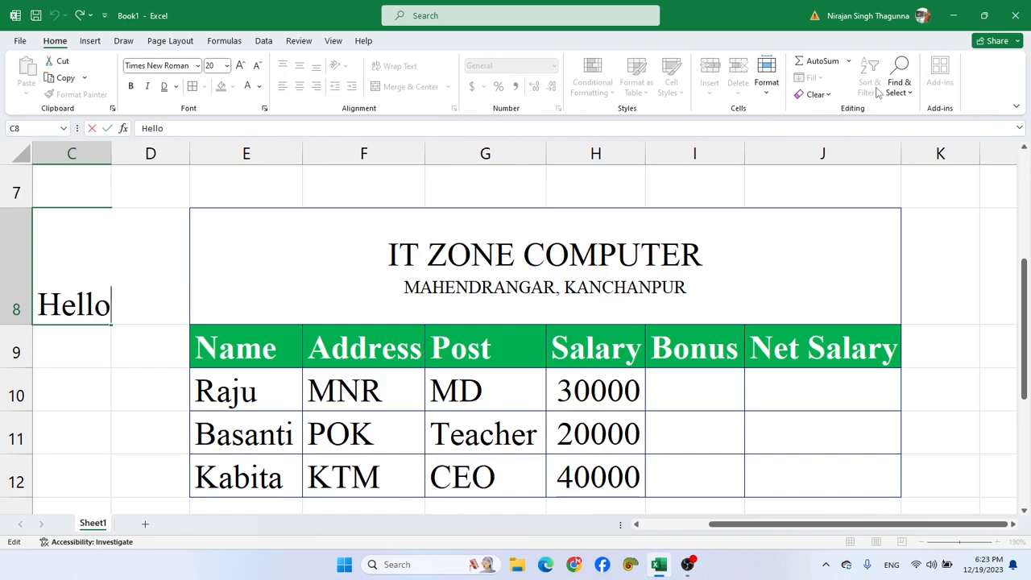
text(, it zone)
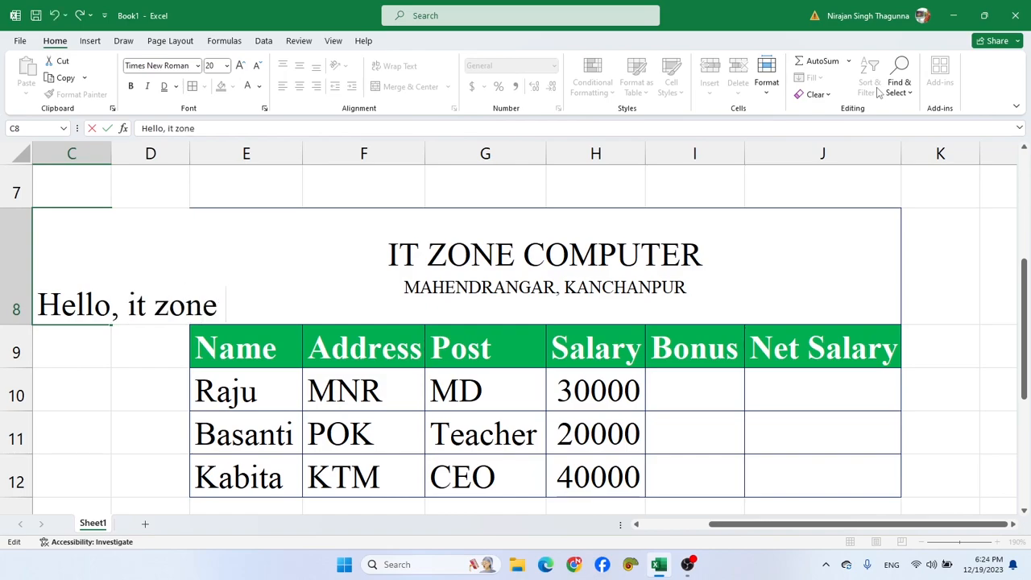
key(Return)
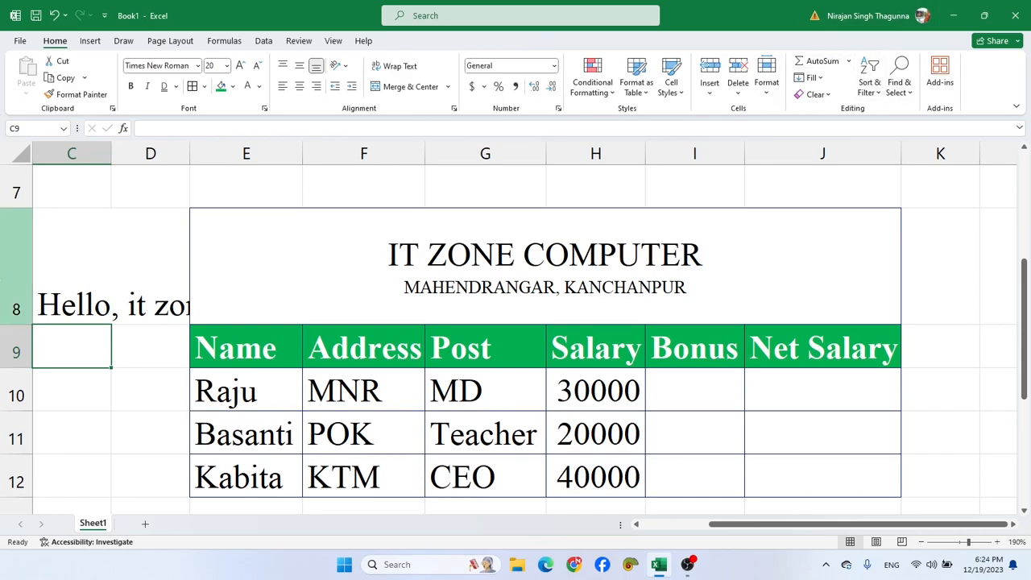
- Wrap the text in C8 and widen column C so it breaks into two lines, "Hello, it" and "zone"
click(68, 276)
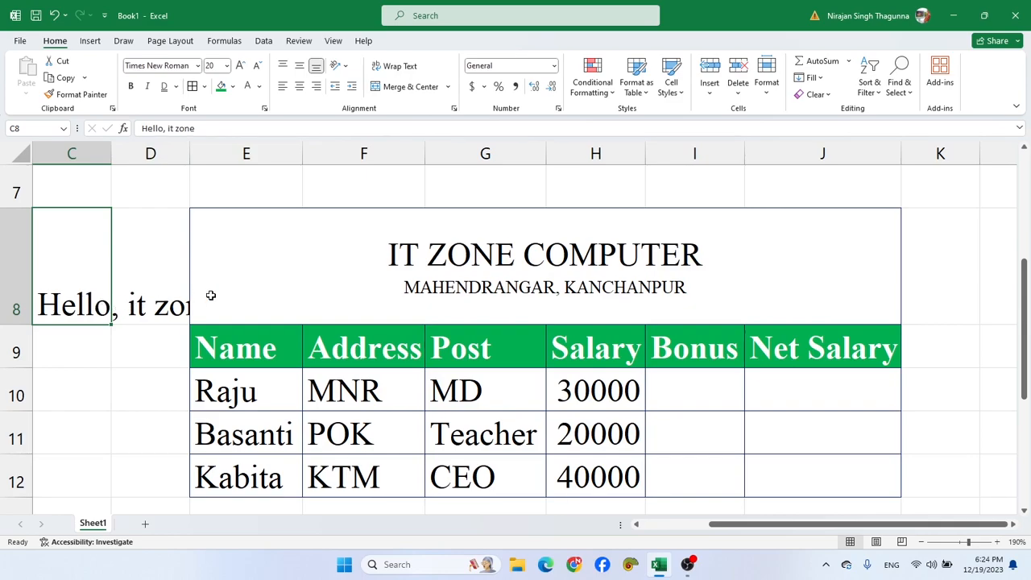
click(396, 69)
drag(113, 154, 168, 154)
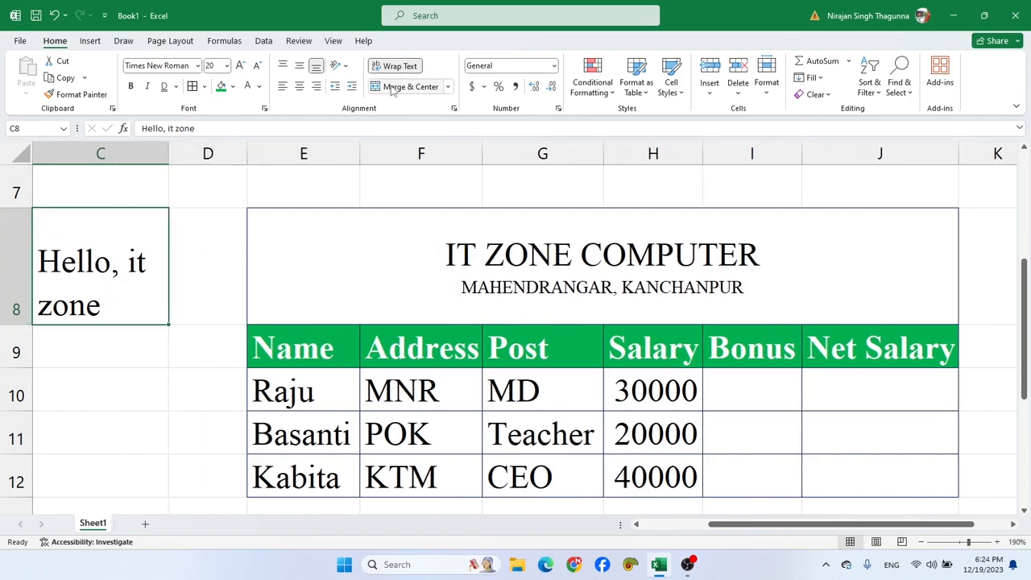
click(344, 67)
click(345, 68)
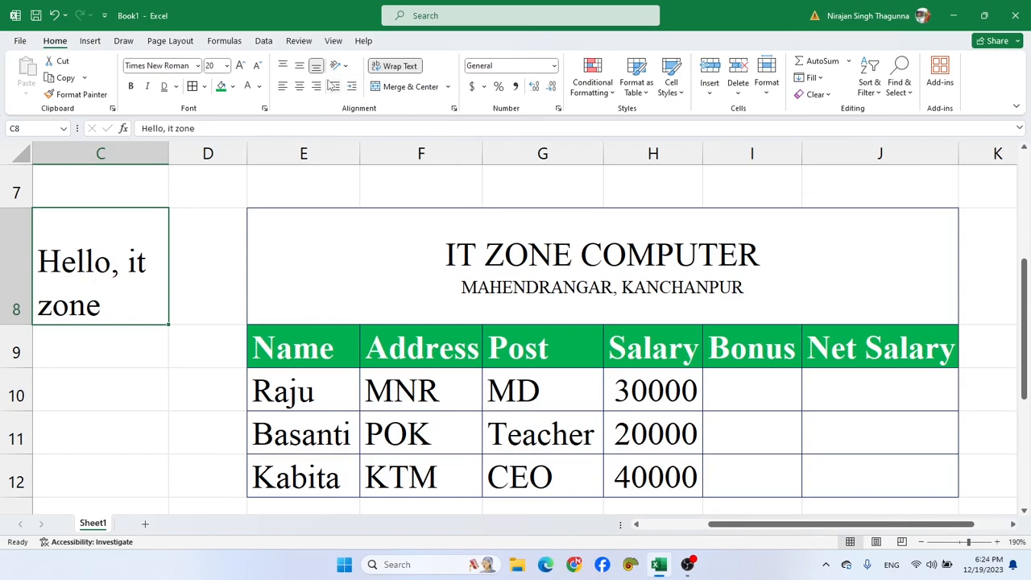
- Enter "it zone" in cell E2, above the Name header of the upper table
scroll(338, 332, up, 1)
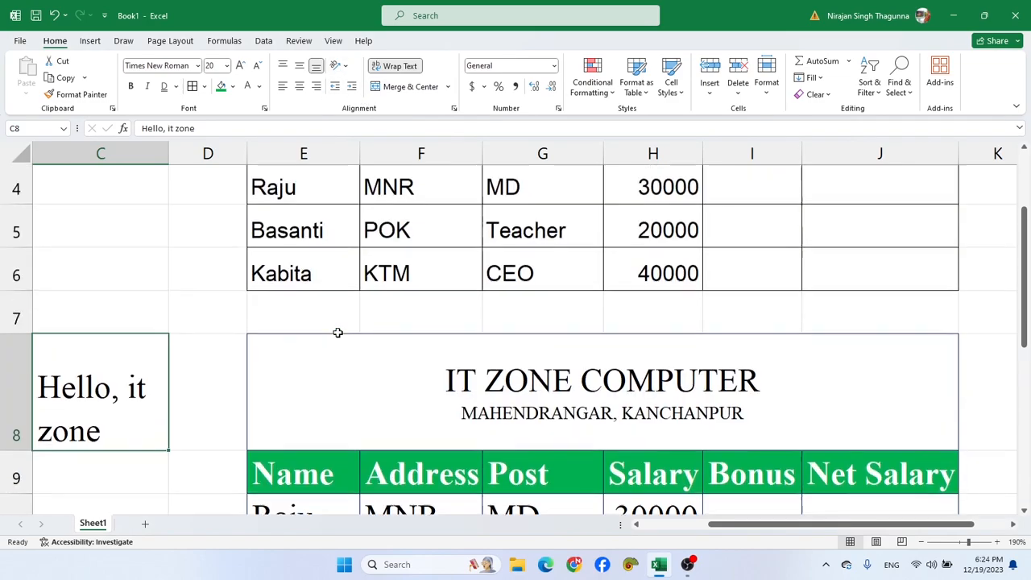
scroll(338, 333, up, 1)
click(309, 218)
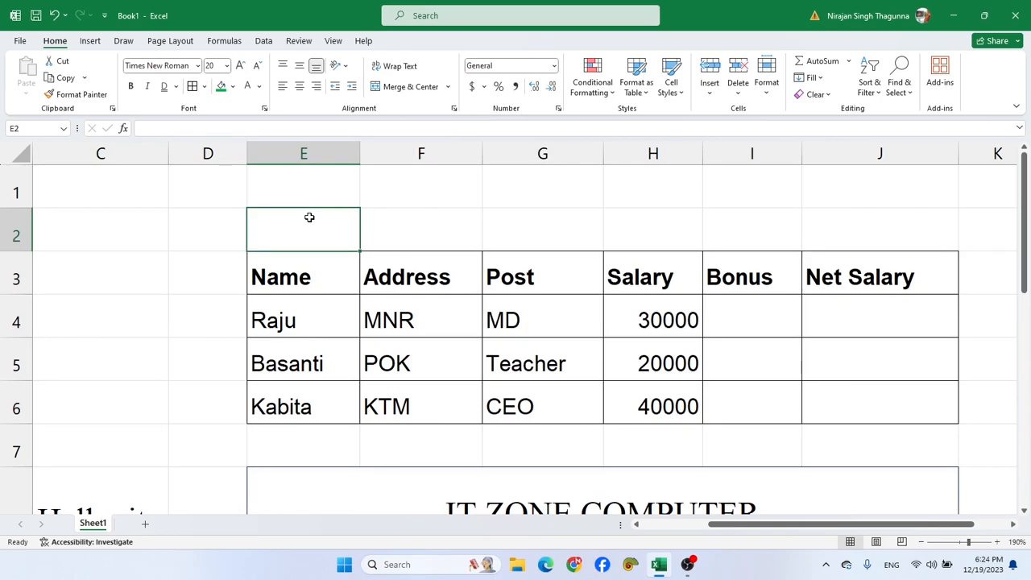
text(it zone)
click(432, 232)
- Try Angle Clockwise orientation on the text in E2 and switch it to Rotate Text Up
click(306, 230)
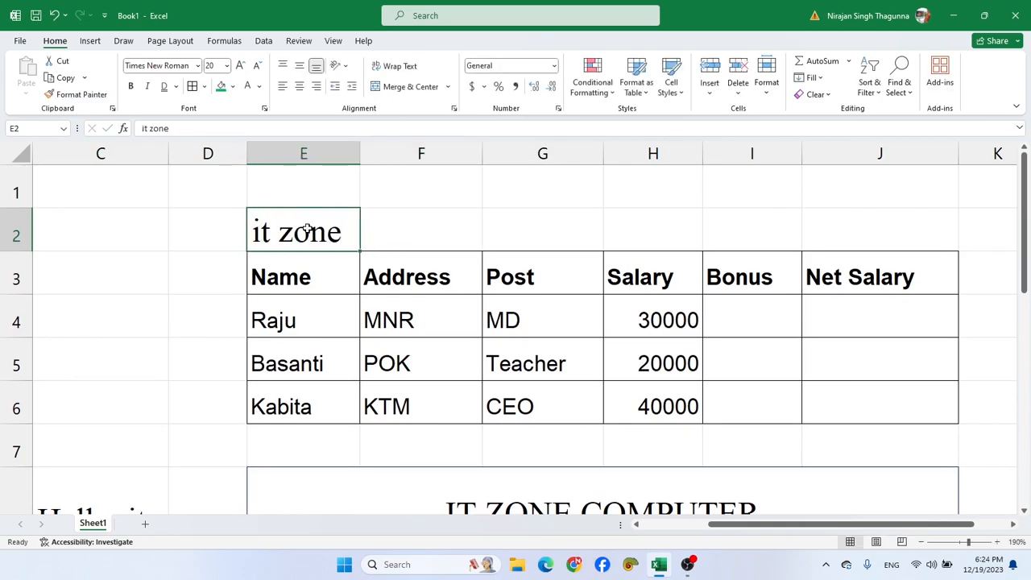
click(341, 67)
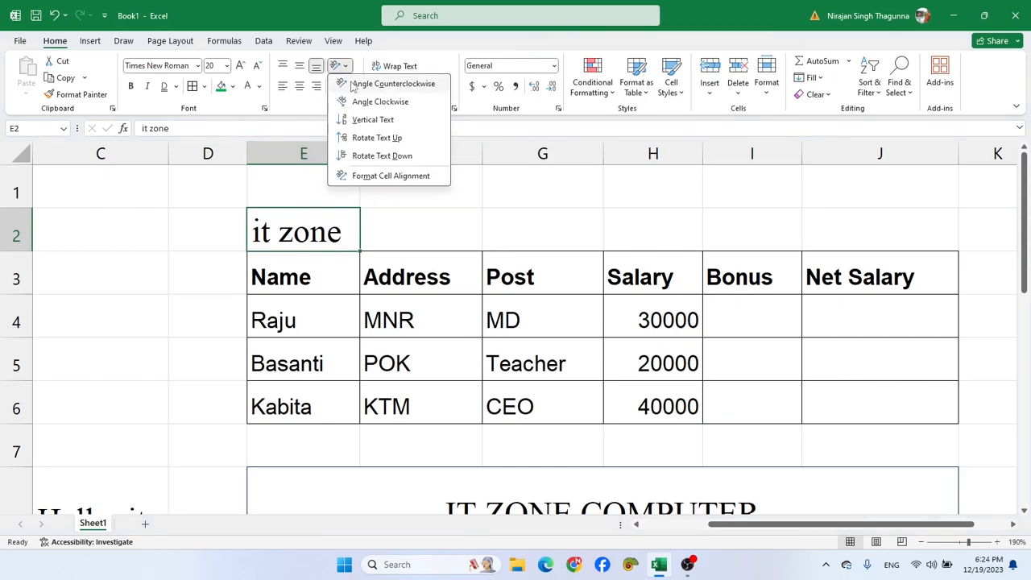
click(351, 102)
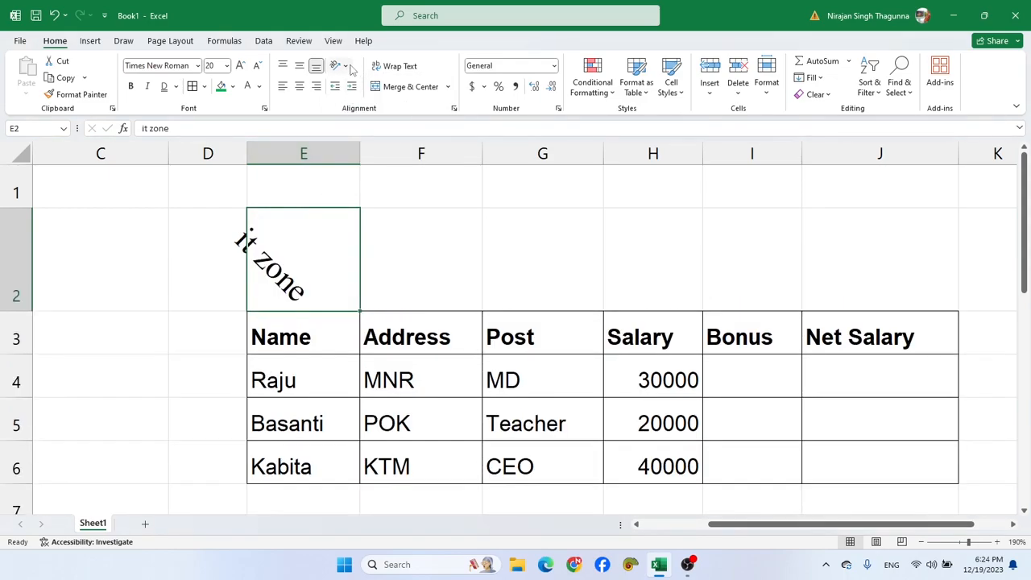
click(344, 66)
click(388, 138)
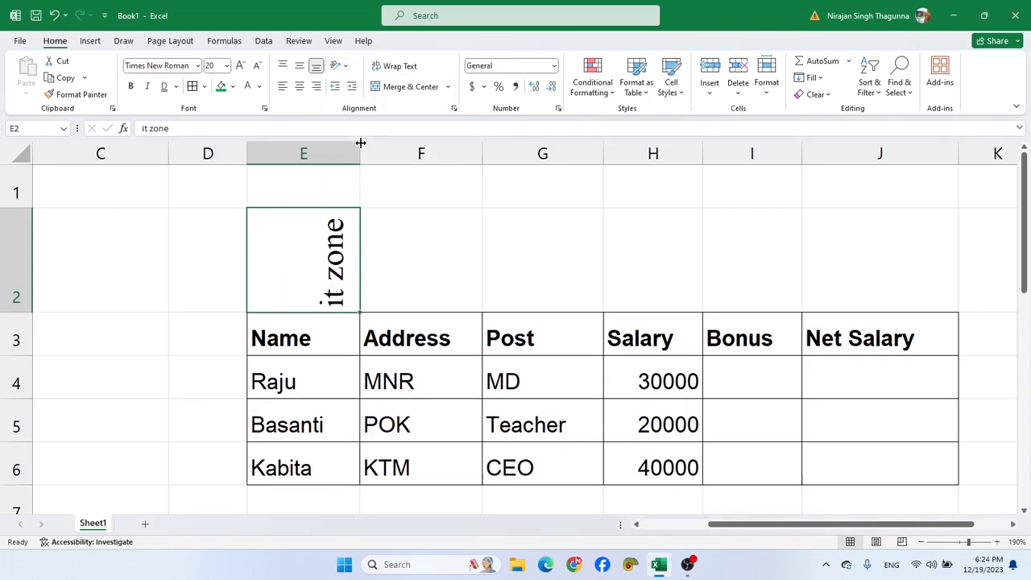
- Try Rotate Text Down on the text in E2 and view its orientation in the cell alignment settings
click(341, 66)
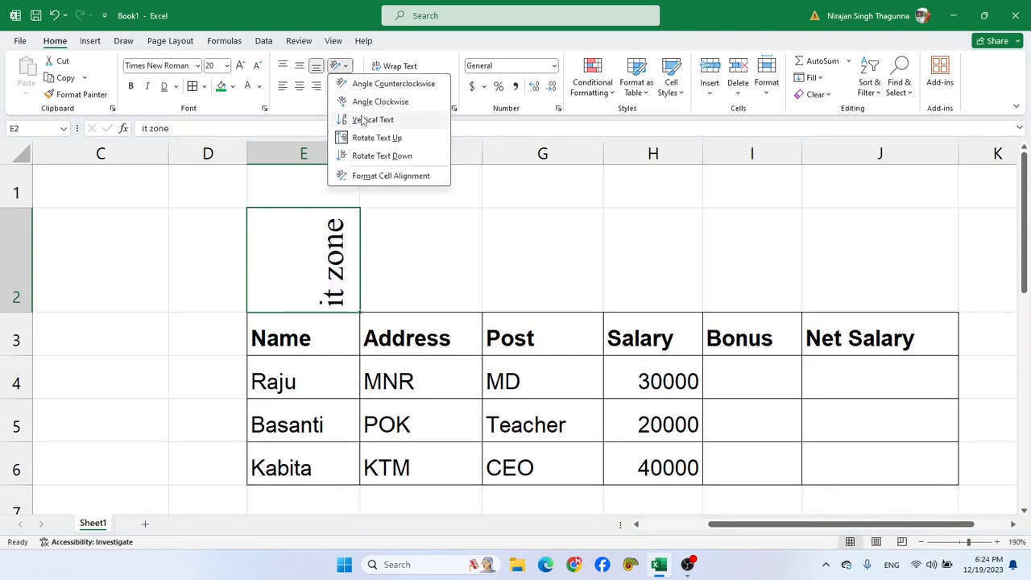
click(372, 157)
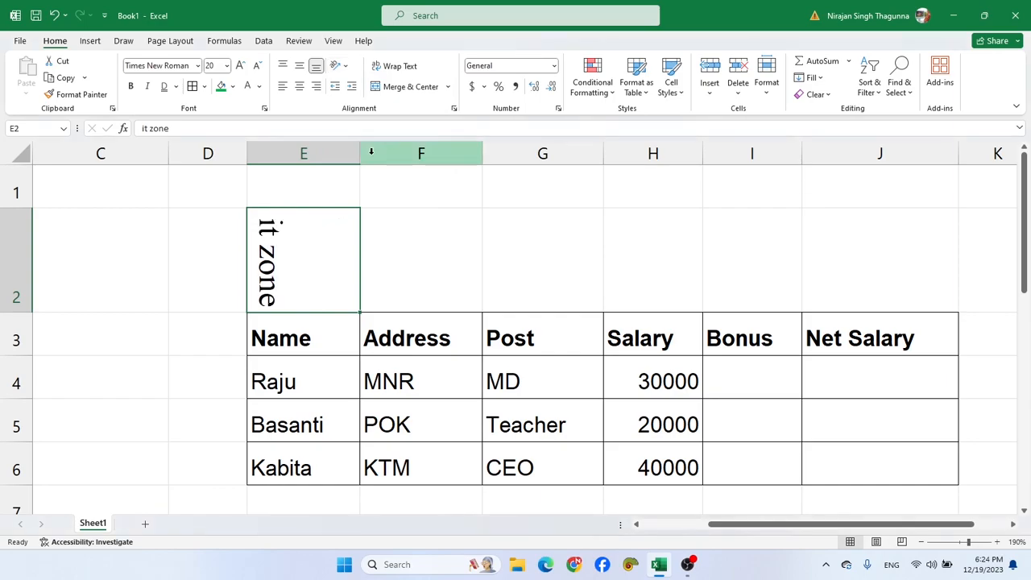
click(345, 67)
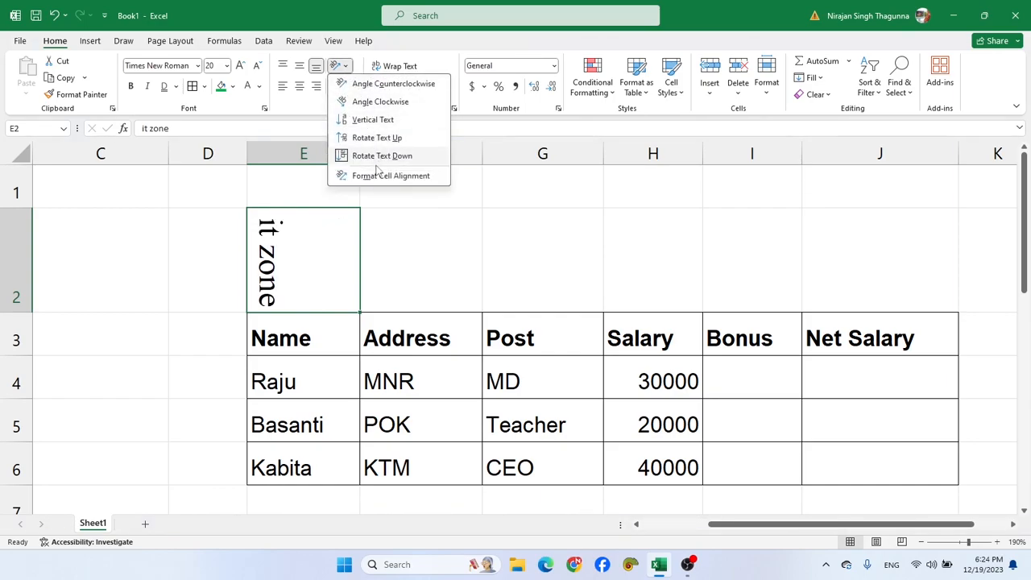
click(379, 175)
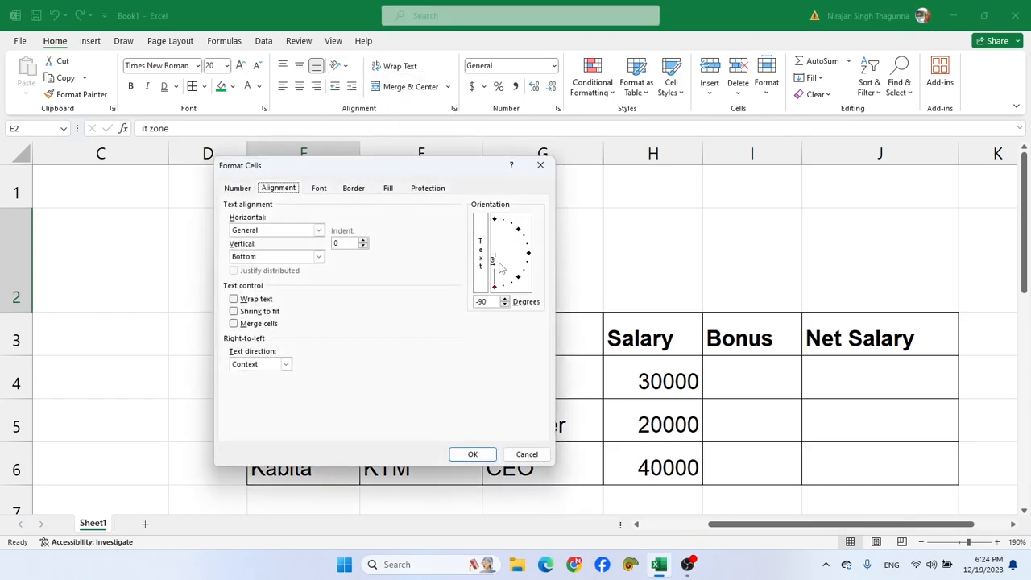
click(540, 165)
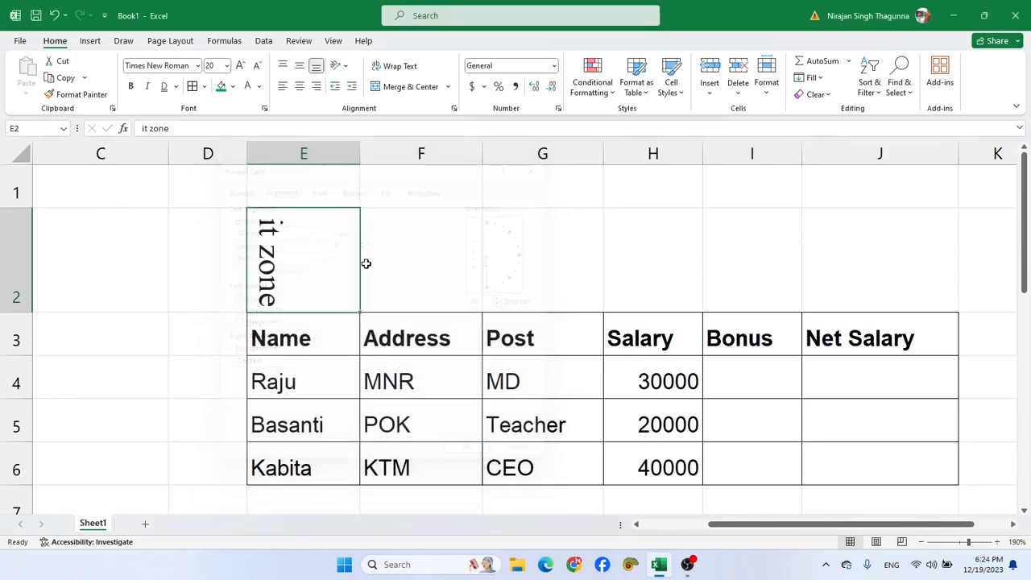
- Reset the text orientation of E2 to 0 degrees and delete the cell's text
click(340, 65)
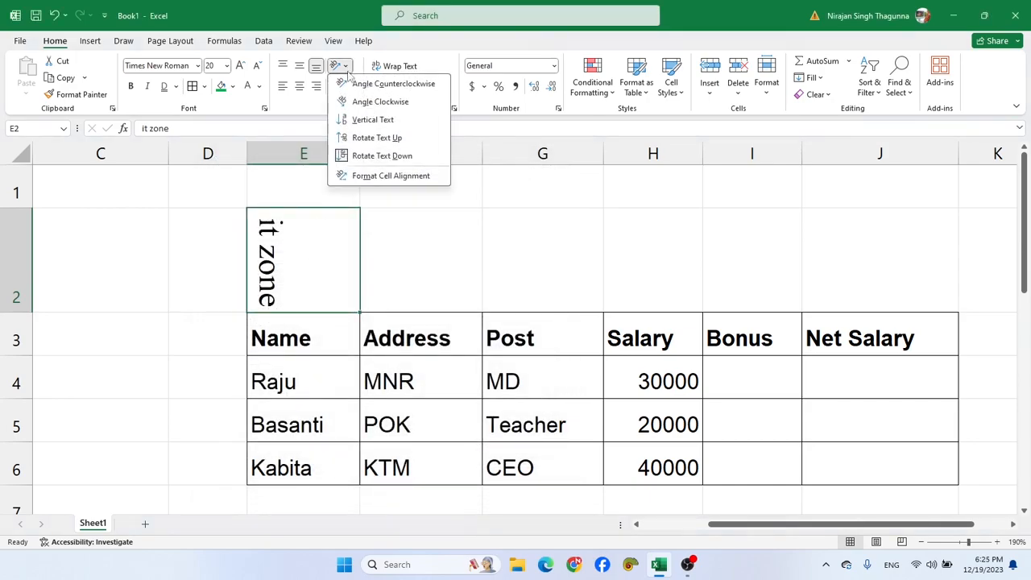
click(360, 177)
drag(495, 287, 539, 254)
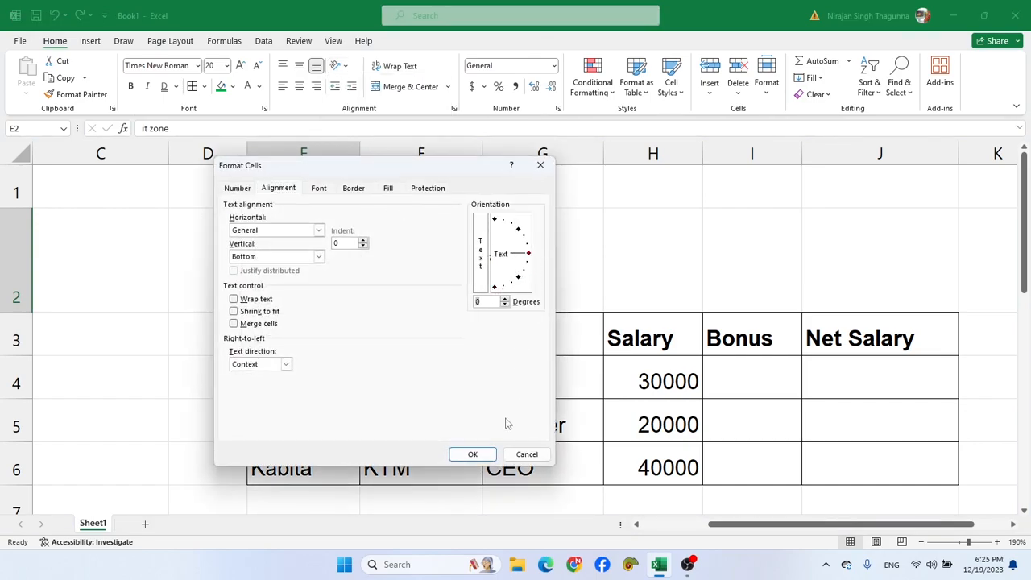
click(473, 454)
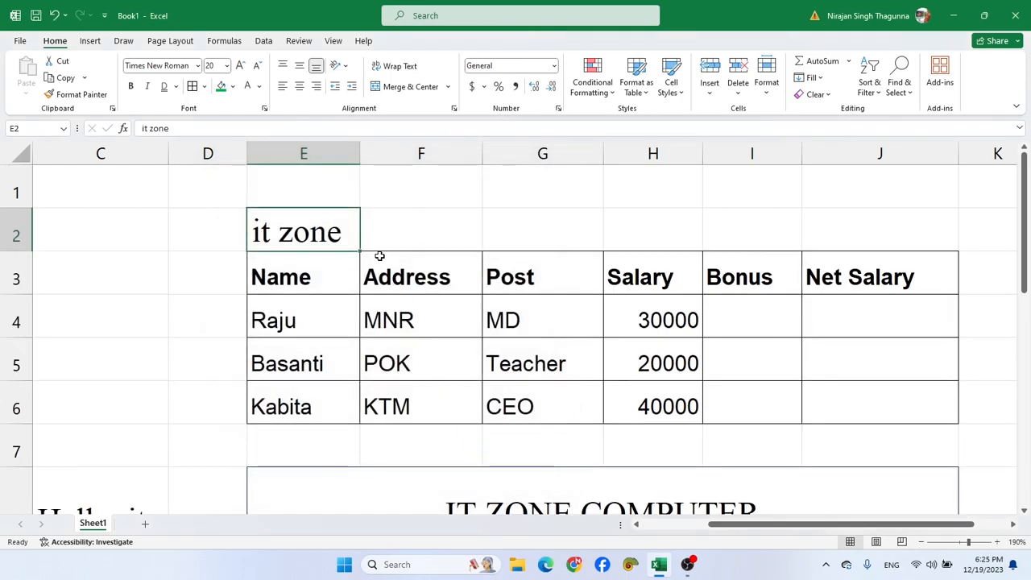
click(398, 222)
click(294, 231)
key(Delete)
- Try Angle Counterclockwise orientation on the upper table's header row E3:J3 and reset it to 0 degrees
click(338, 276)
drag(284, 269, 834, 272)
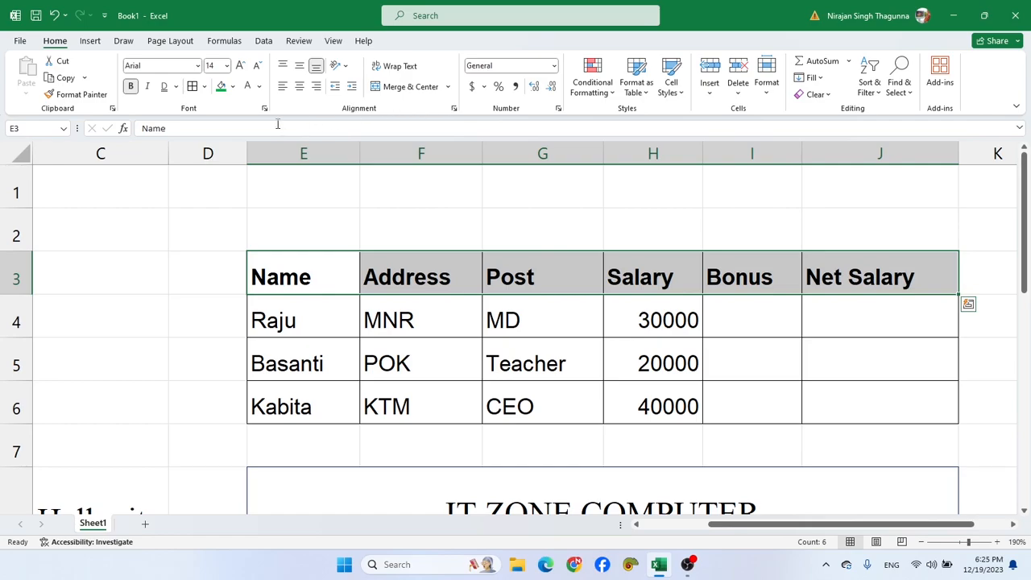
click(338, 66)
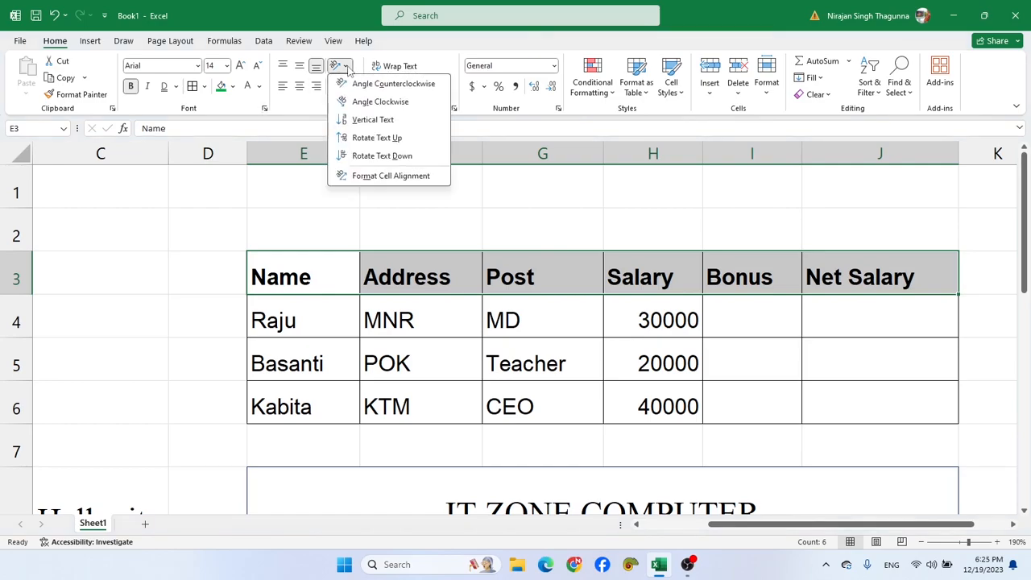
click(387, 84)
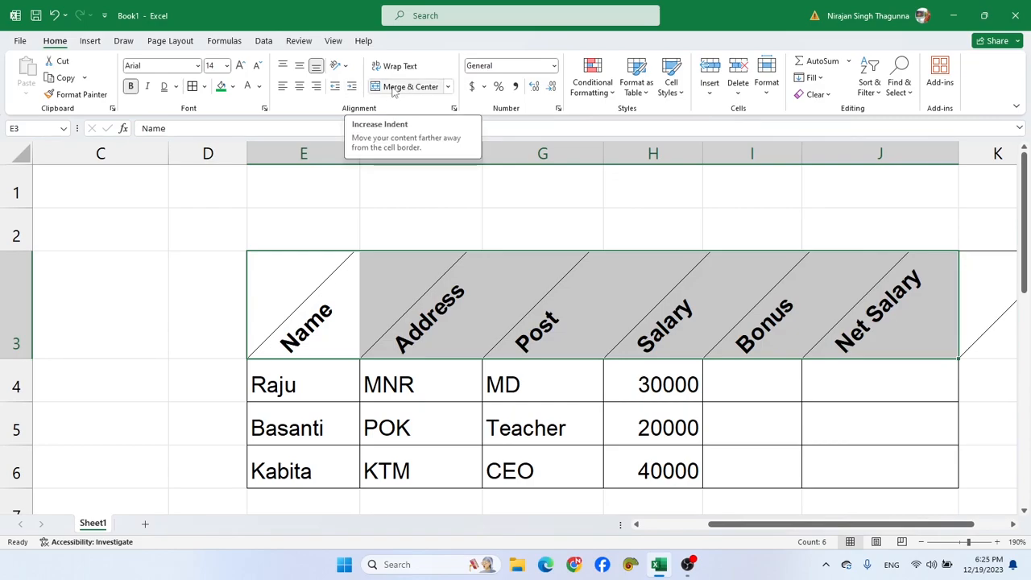
click(348, 68)
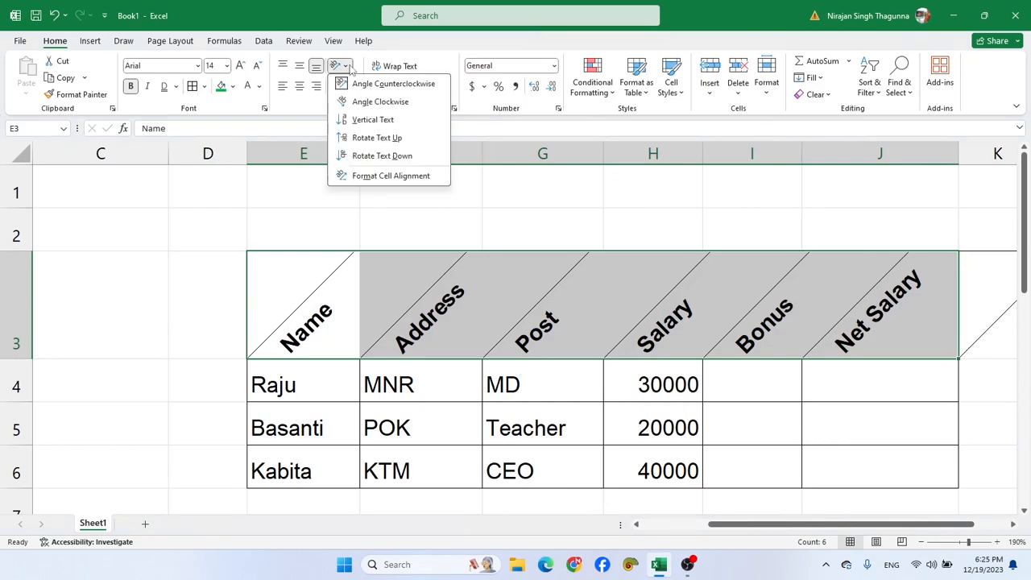
click(367, 176)
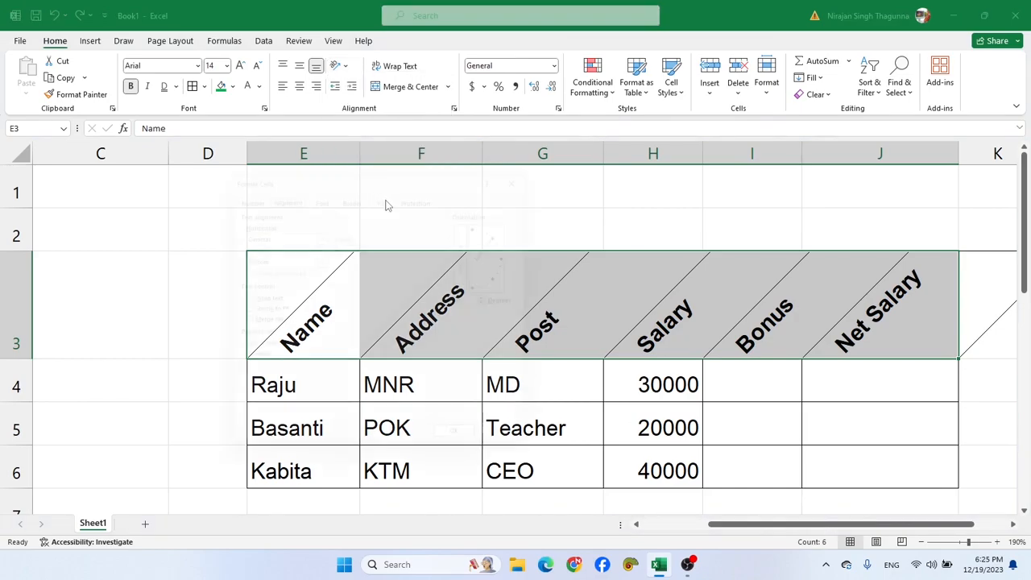
drag(518, 234, 541, 257)
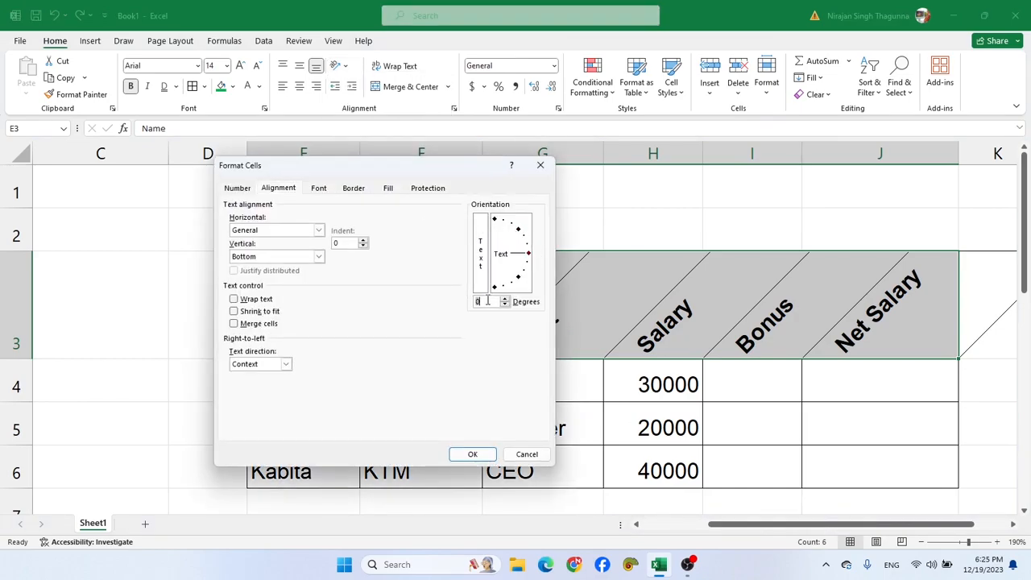
click(474, 455)
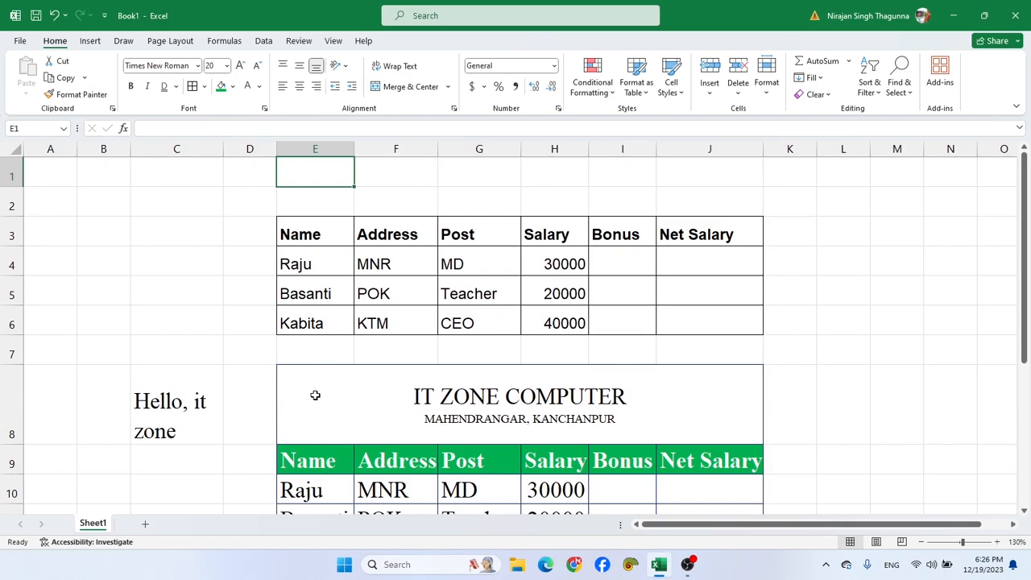
- Copy the green header formatting of E9 onto the Name header in E3 with Format Painter
click(310, 462)
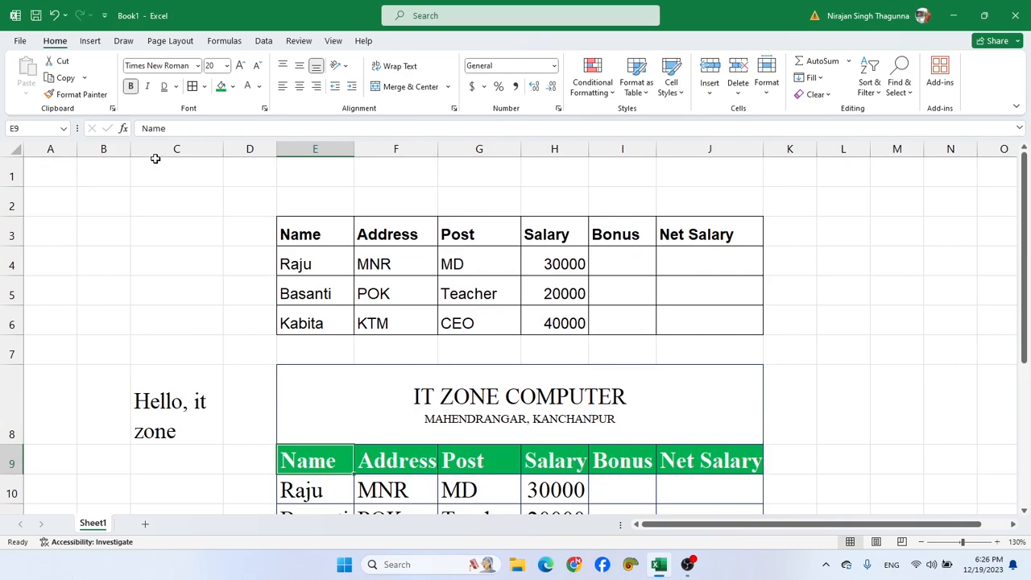
click(78, 94)
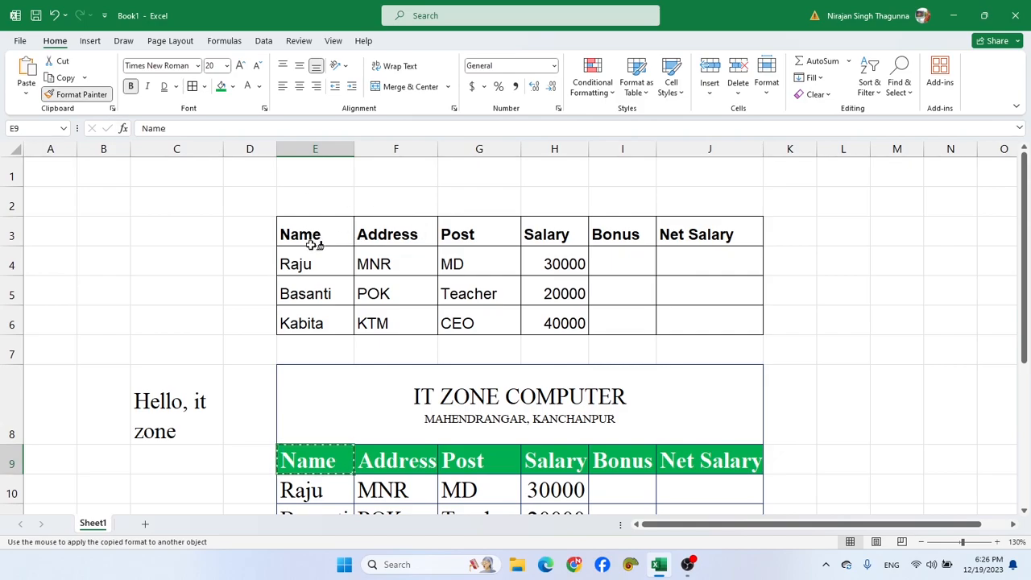
click(309, 233)
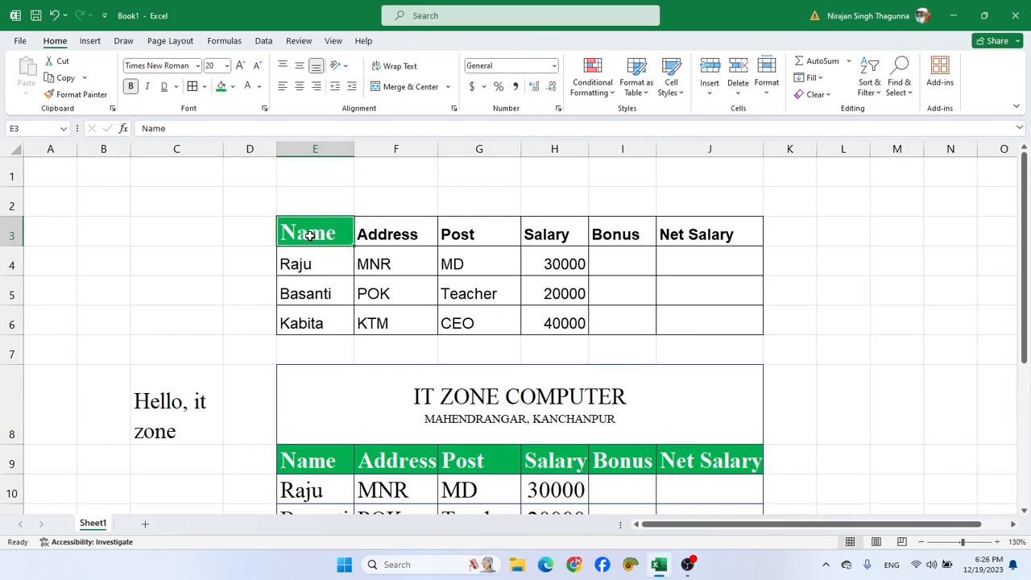
- Copy the formatting of E3 onto the remaining headers F3:J3, Address through Net Salary, with a locked Format Painter, and release it
click(78, 96)
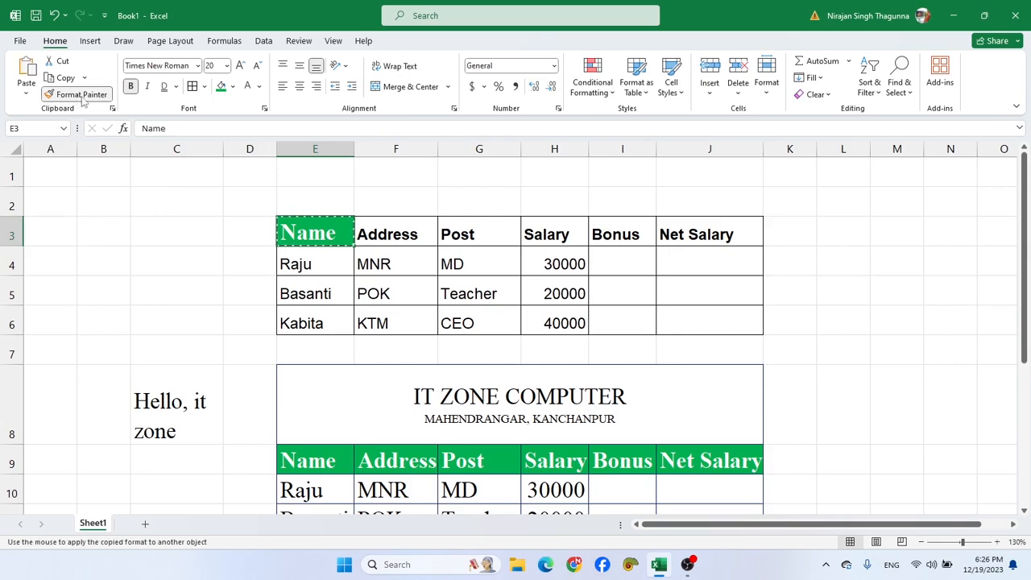
drag(403, 234, 759, 226)
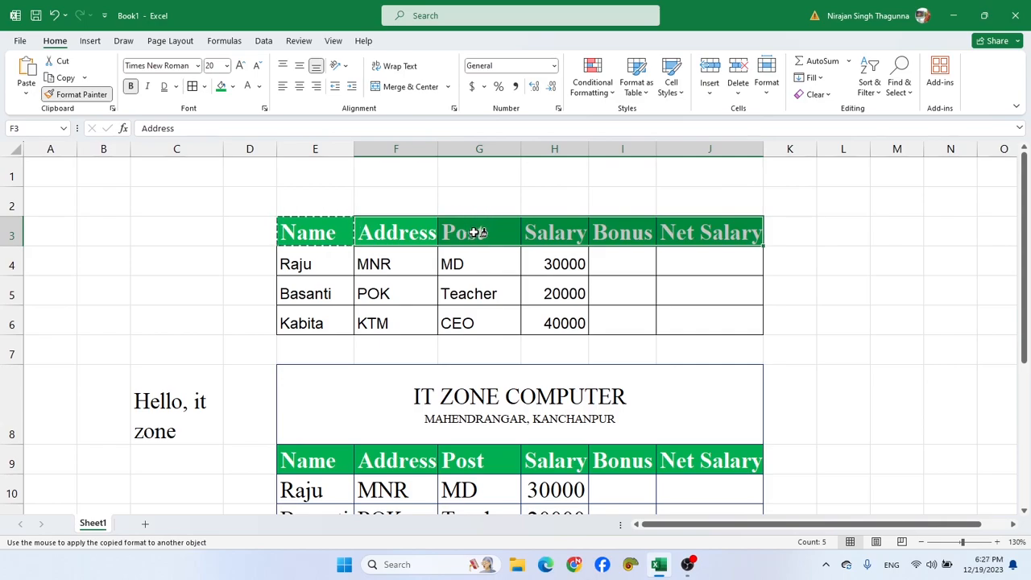
click(91, 95)
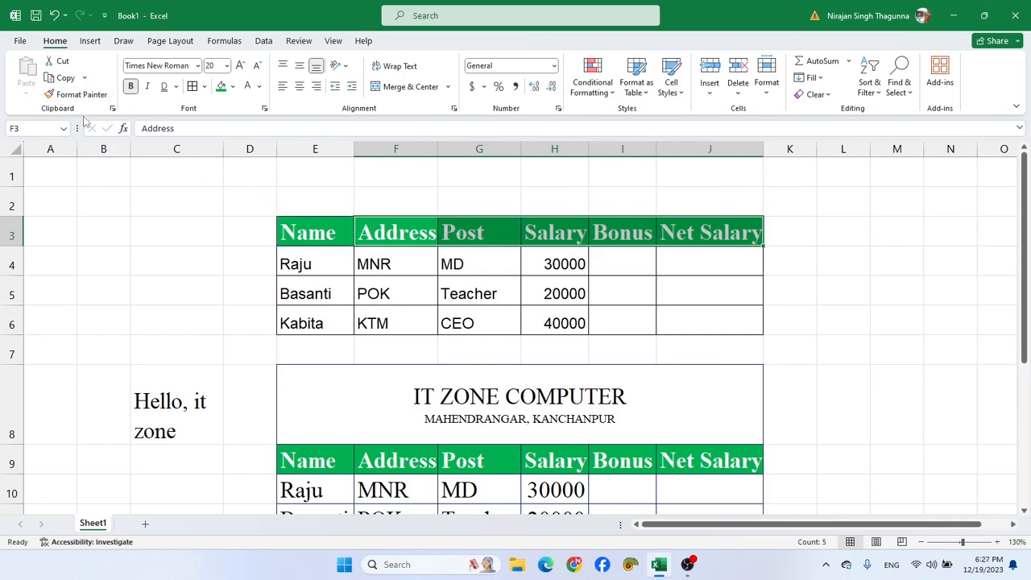